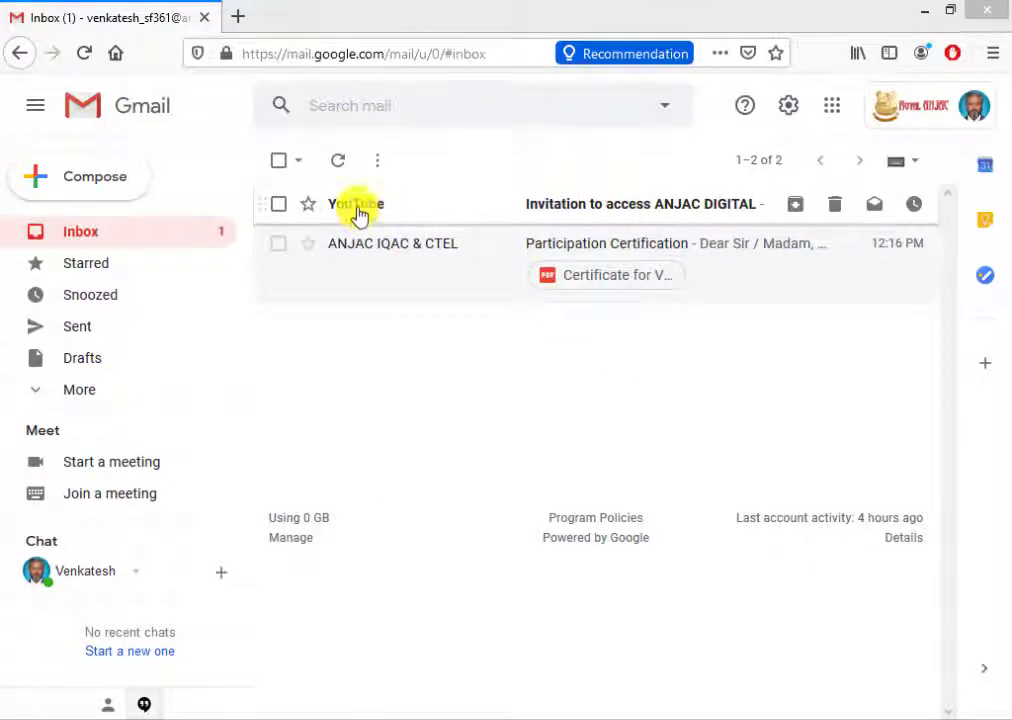
- Open the YouTube invitation e-mail, accept access to the ANJAC DIGITAL channel and go to that channel's dashboard
left_click(619, 218)
scroll(592, 429, "down", 5)
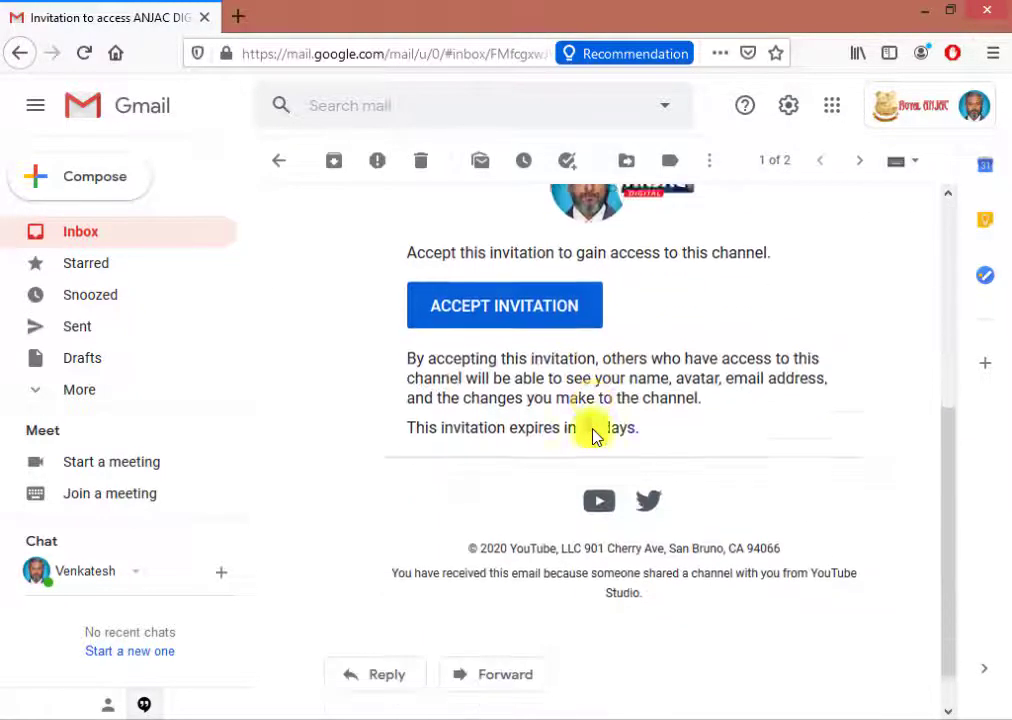
scroll(358, 290, "up", 4)
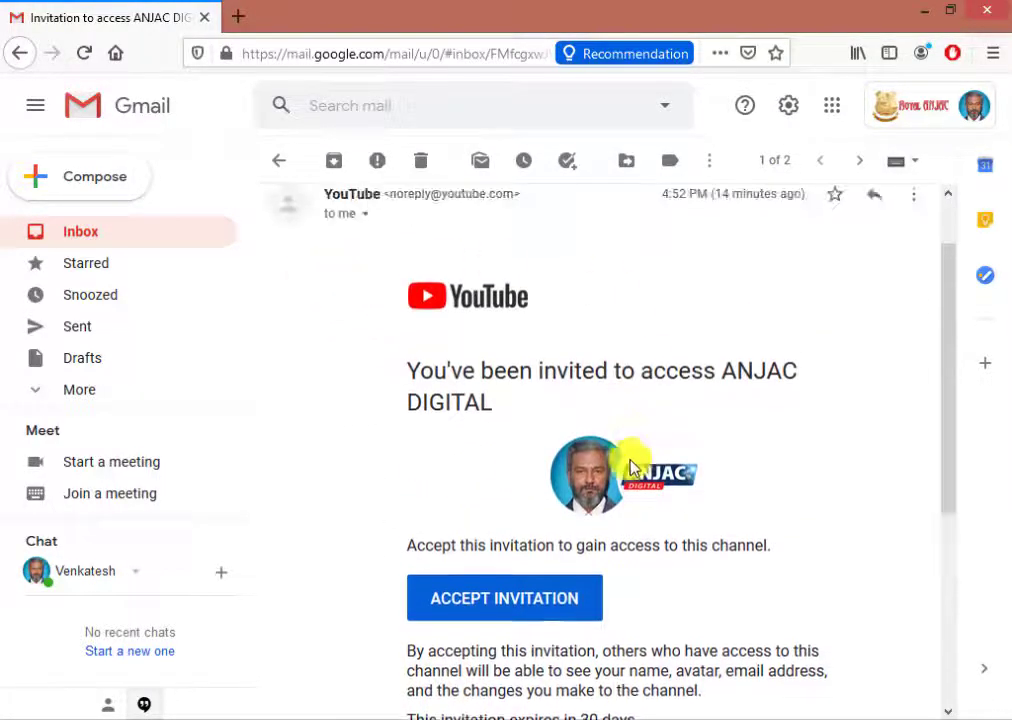
scroll(637, 467, "down", 2)
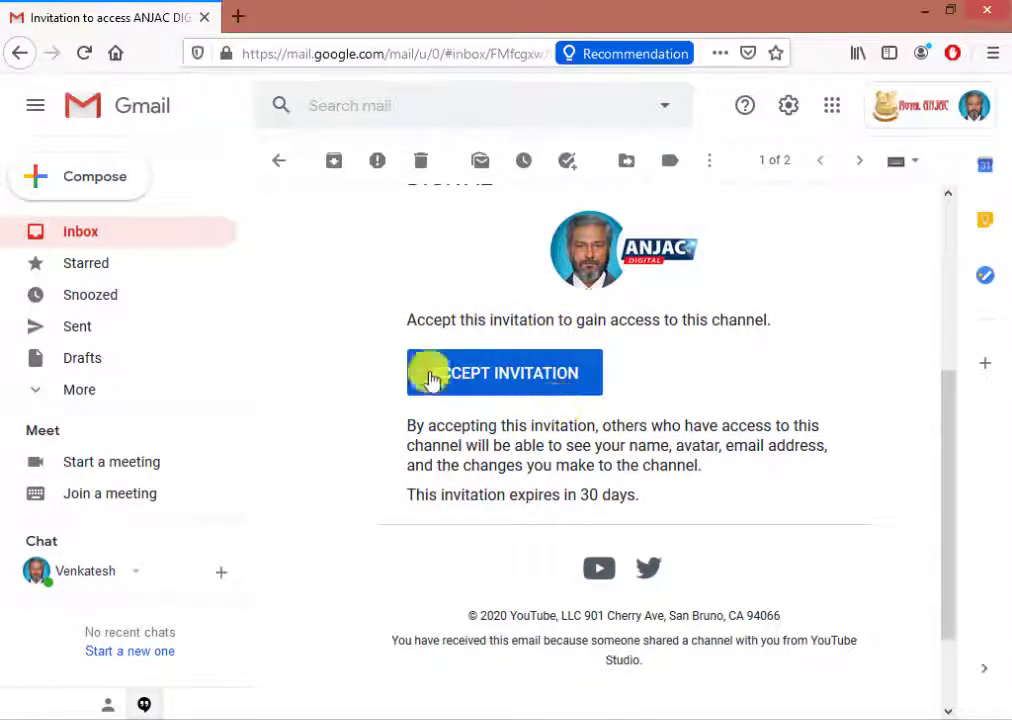
left_click(507, 376)
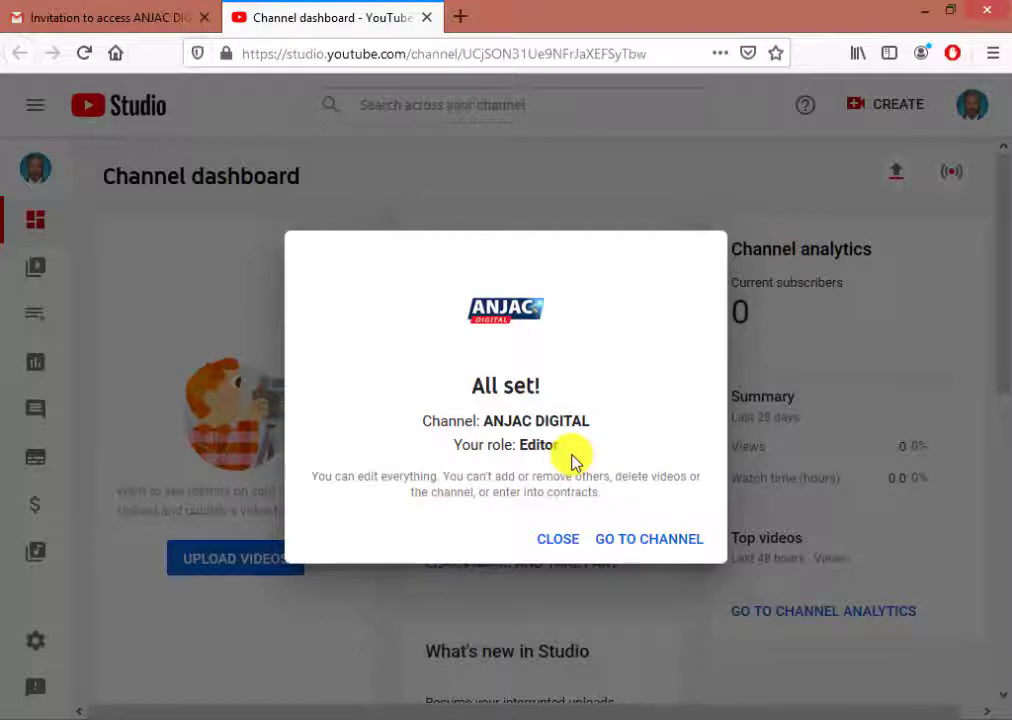
left_click(639, 545)
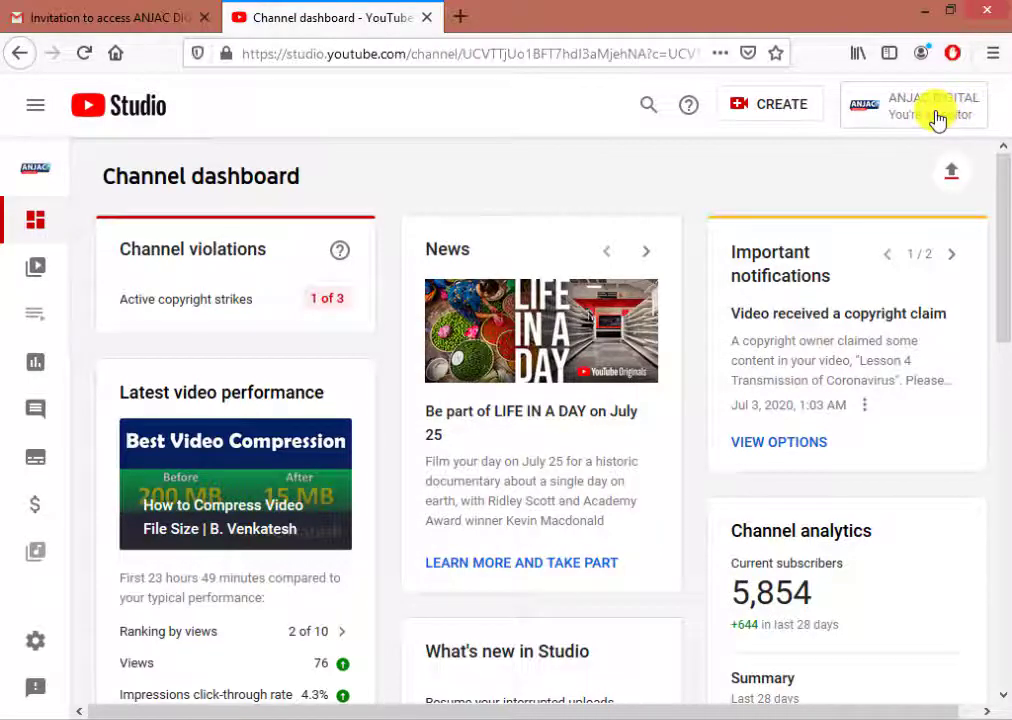
- Review the invitation e-mail in Gmail again and return to the channel dashboard in YouTube Studio
left_click(130, 10)
scroll(854, 328, "up", 3)
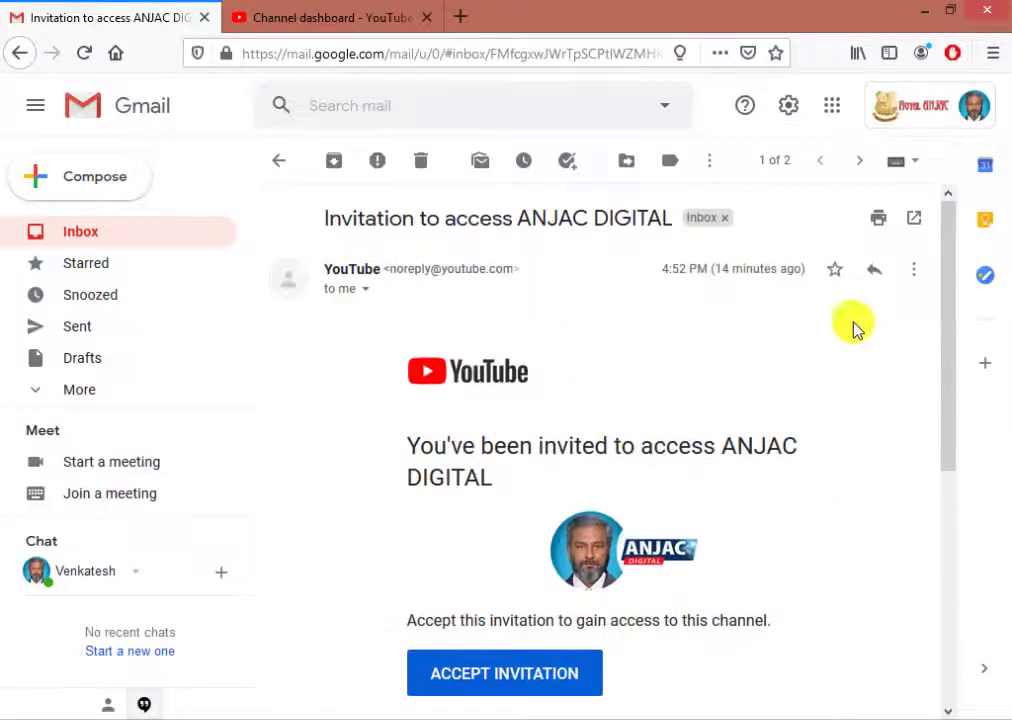
left_click(335, 20)
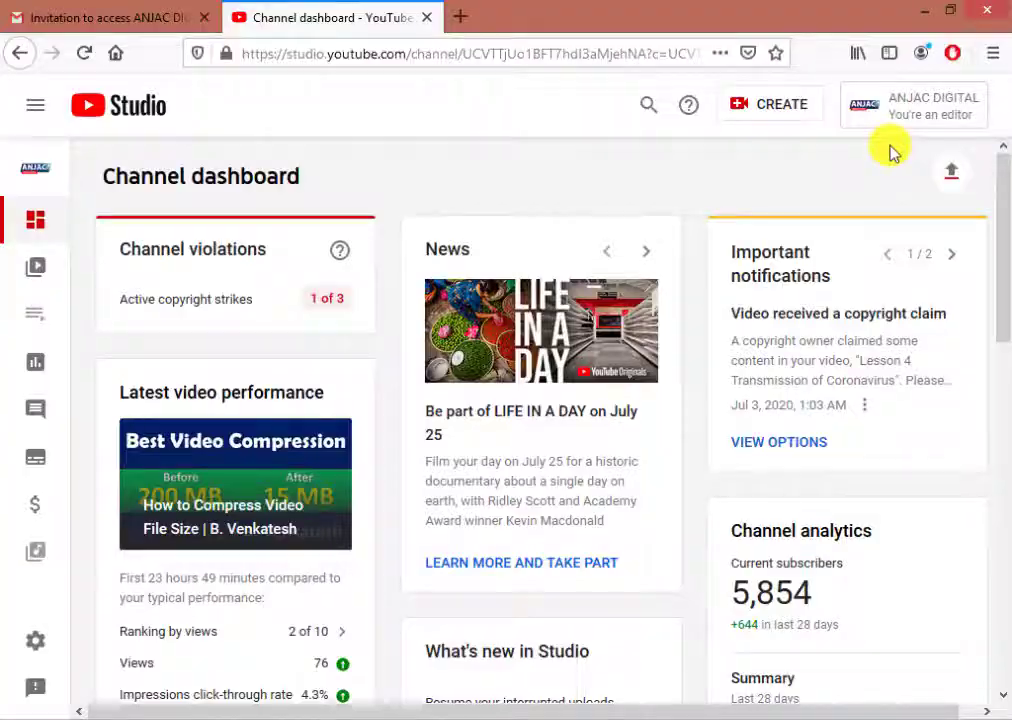
- Switch to the Youtube Video Submission folder in File Explorer and check the Time Management video's general and detailed properties
key("alt+Tab")
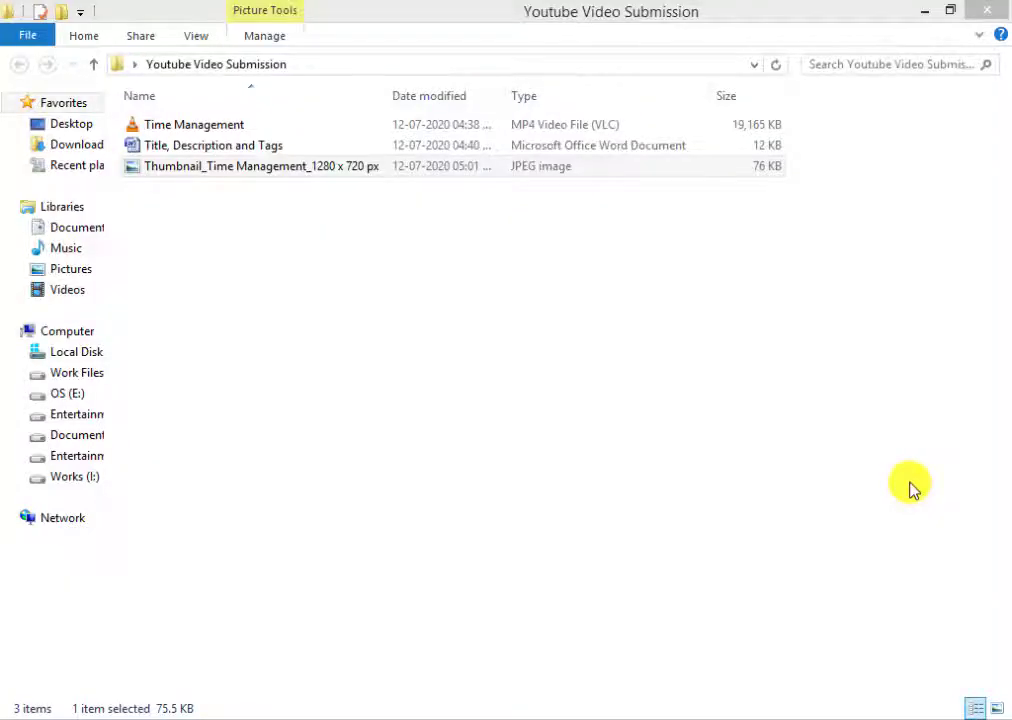
left_click(195, 127)
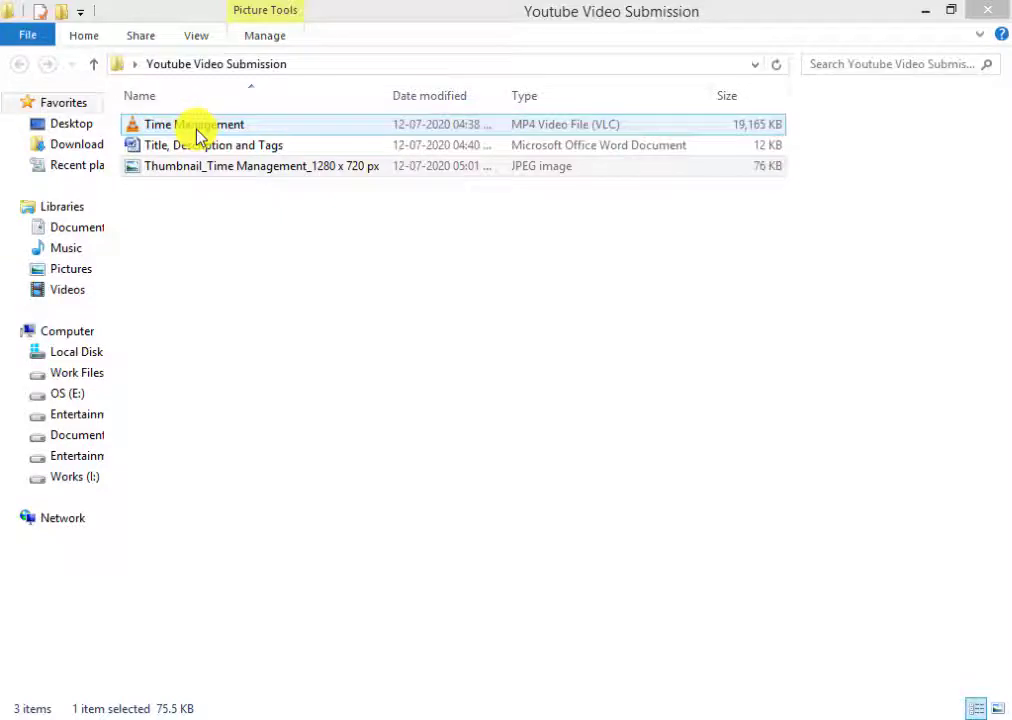
right_click(198, 134)
left_click(312, 575)
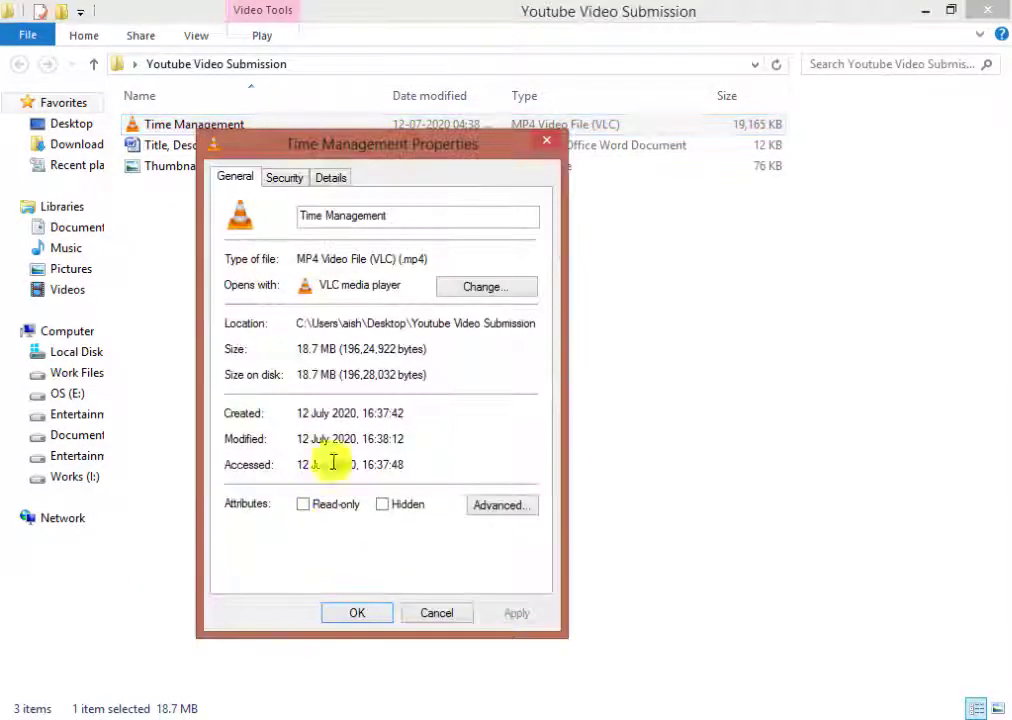
left_click(328, 178)
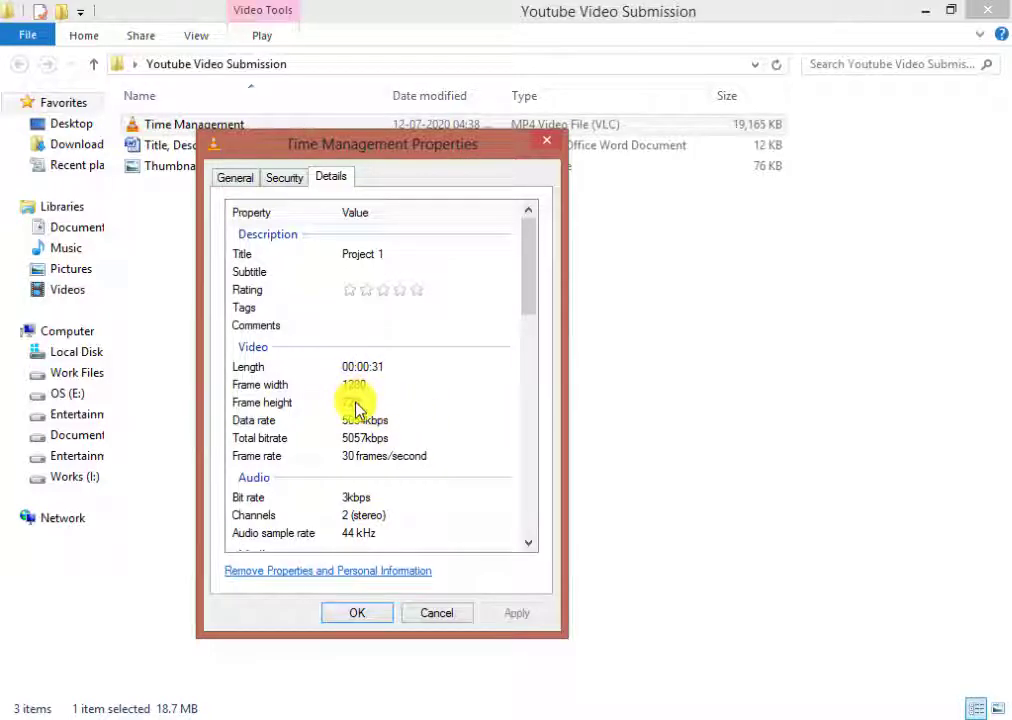
left_click(366, 617)
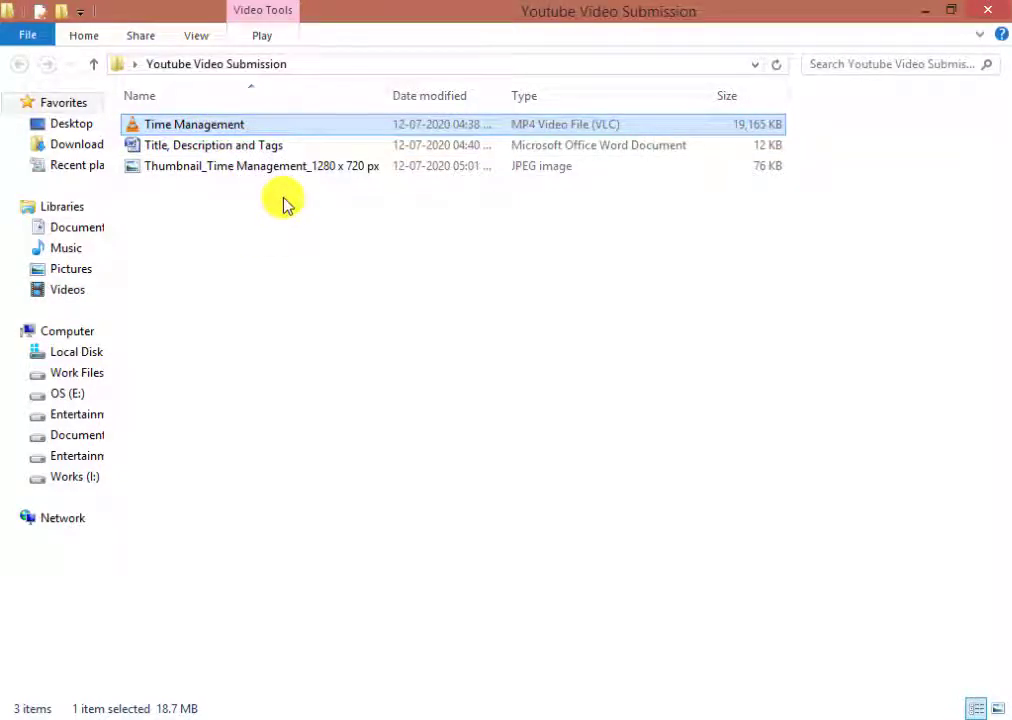
- Preview the Time Management thumbnail image and skim through the Time Management video, closing each viewer
double_click(216, 173)
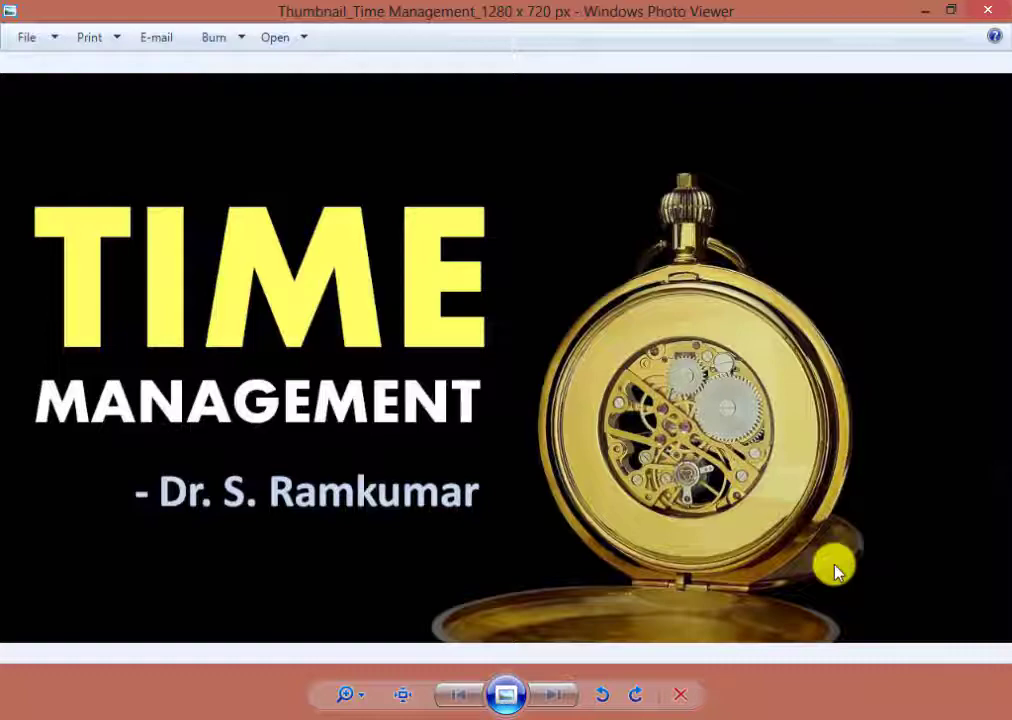
left_click(988, 10)
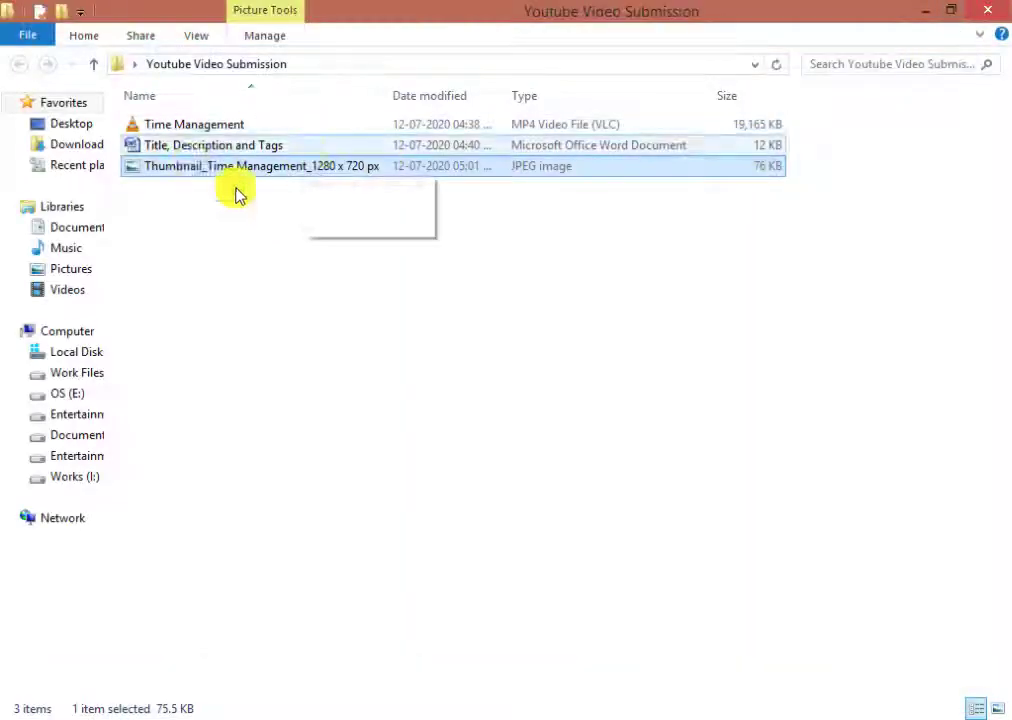
left_click(219, 131)
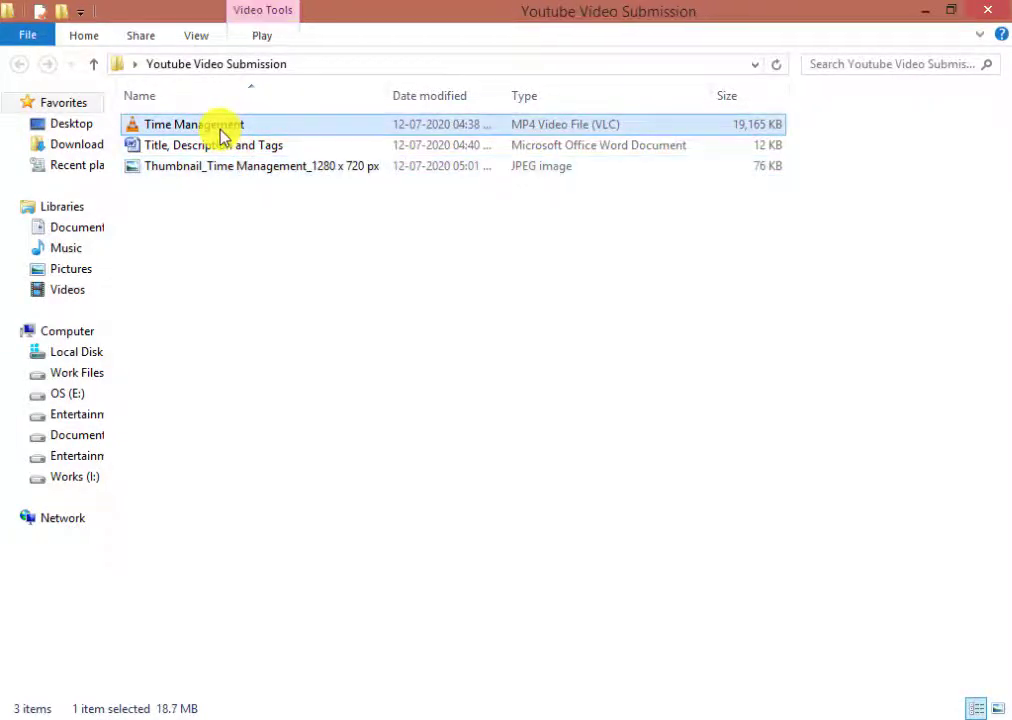
double_click(219, 131)
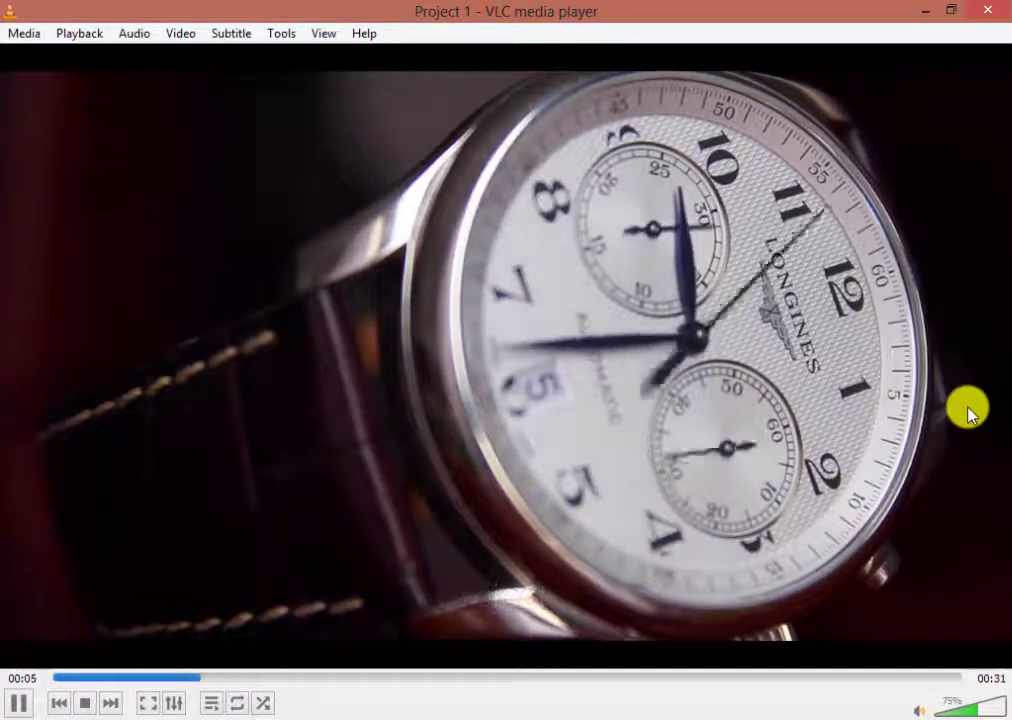
left_click(385, 678)
left_click_drag(453, 686, 933, 680)
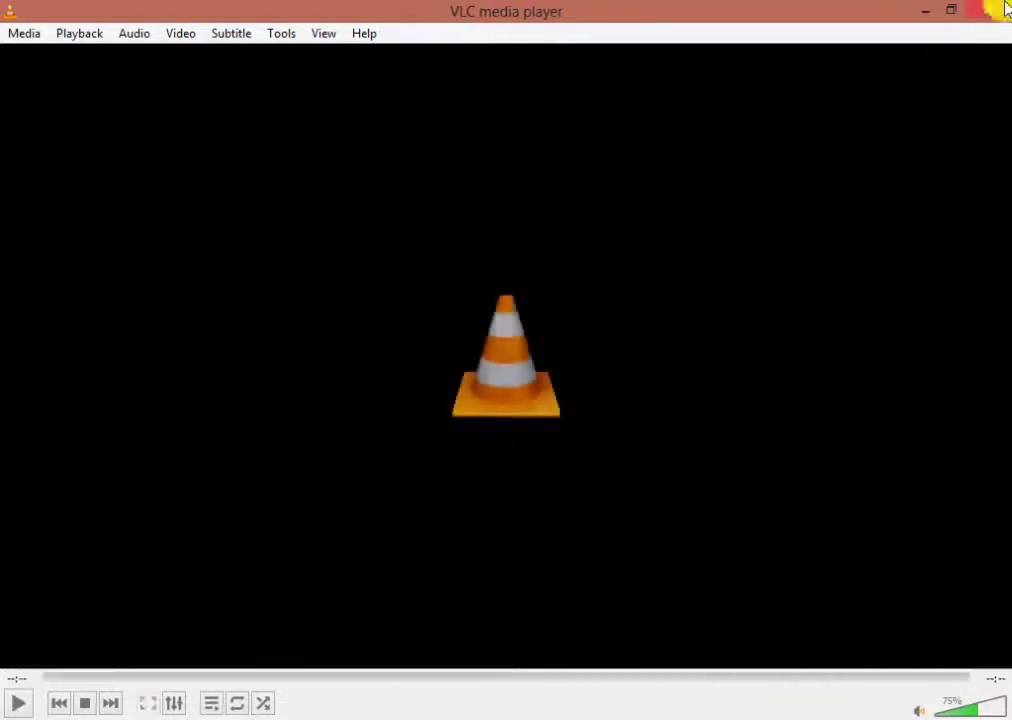
left_click(988, 9)
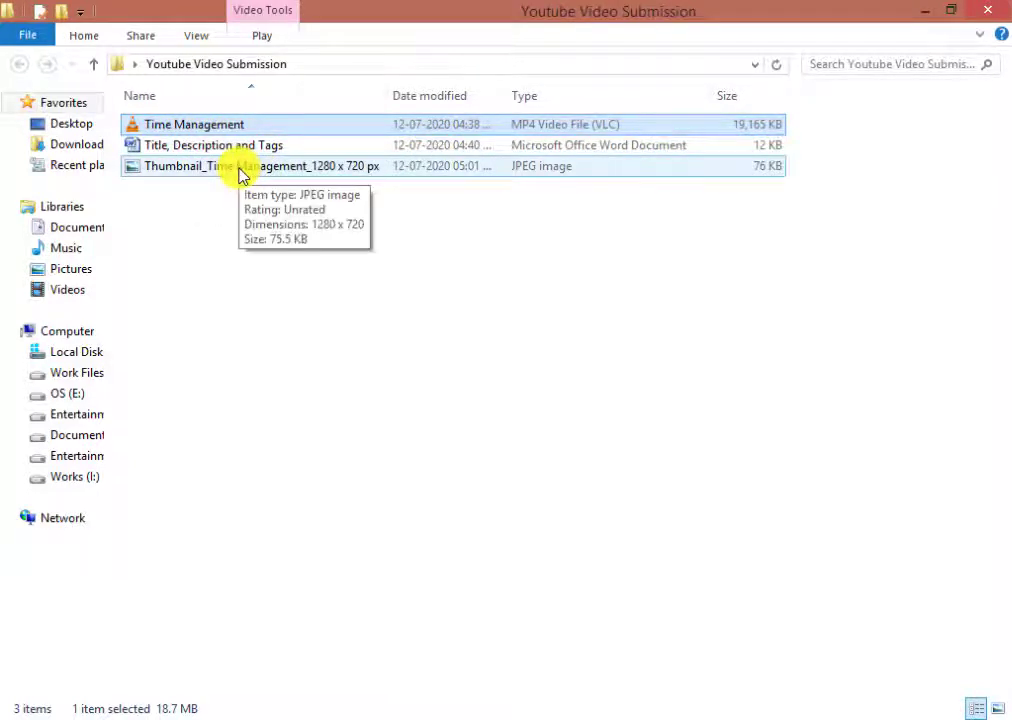
- View the 1280 x 720 px thumbnail image again and review the video and thumbnail files in the submission folder
double_click(240, 172)
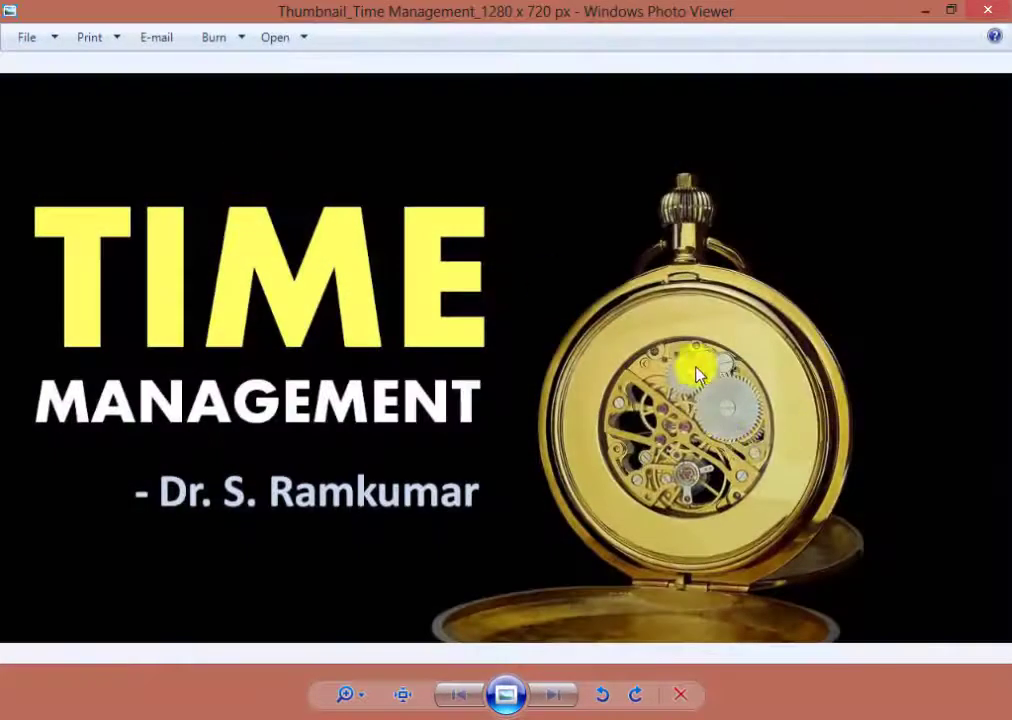
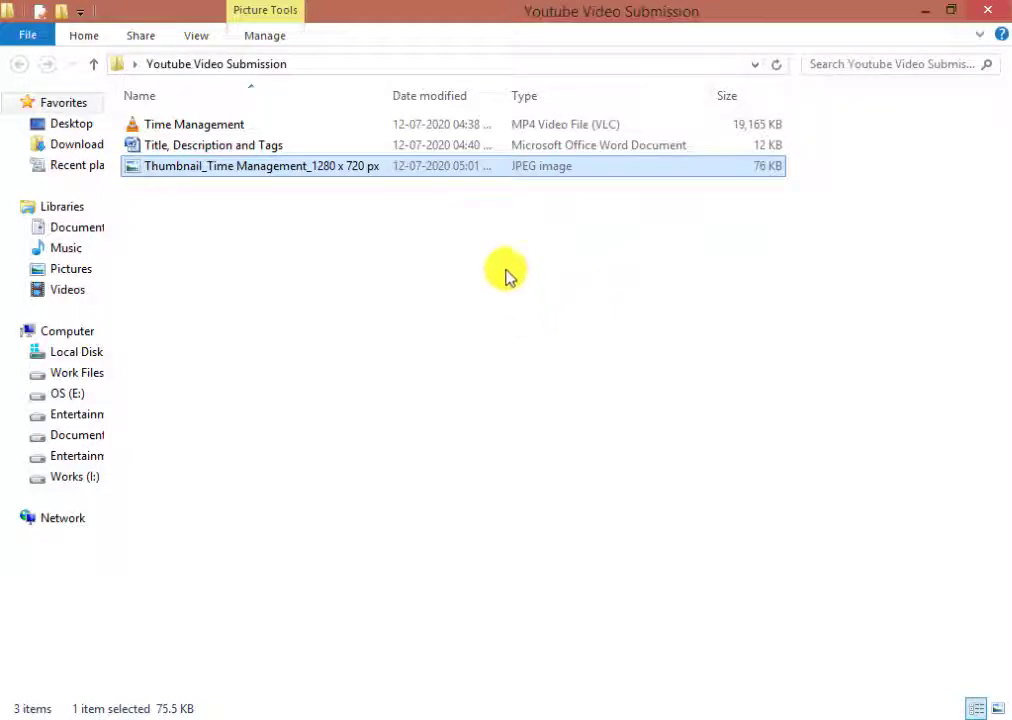
left_click(330, 265)
left_click(175, 128)
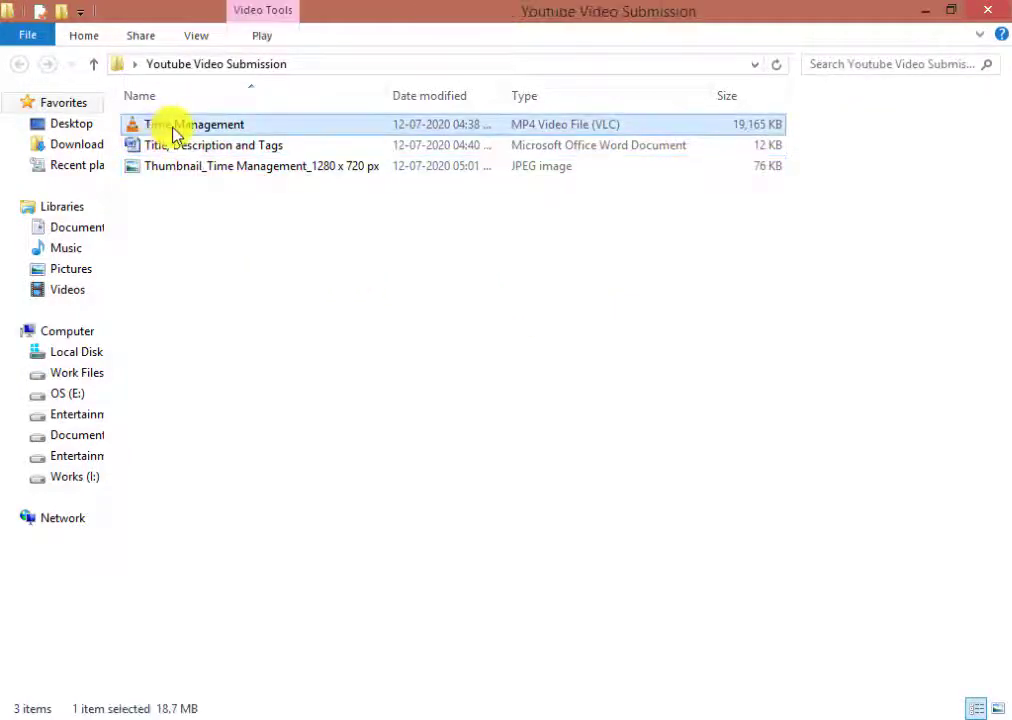
left_click(198, 170)
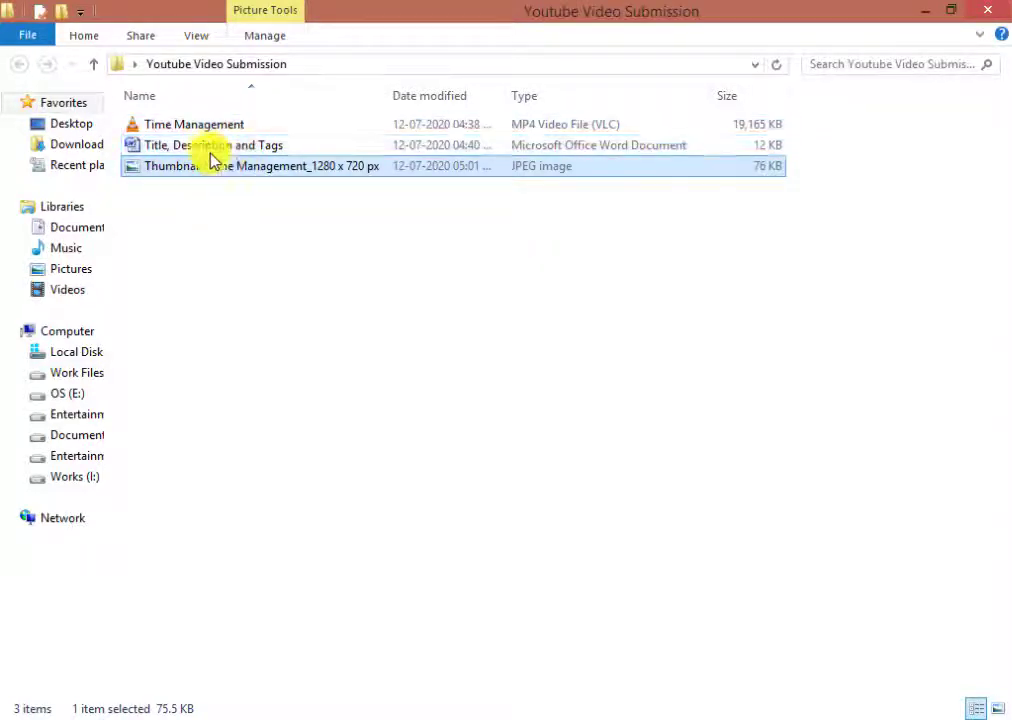
- Open the Title, Description and Tags document and examine the example title's topic, separator and presenter name in turn
double_click(210, 150)
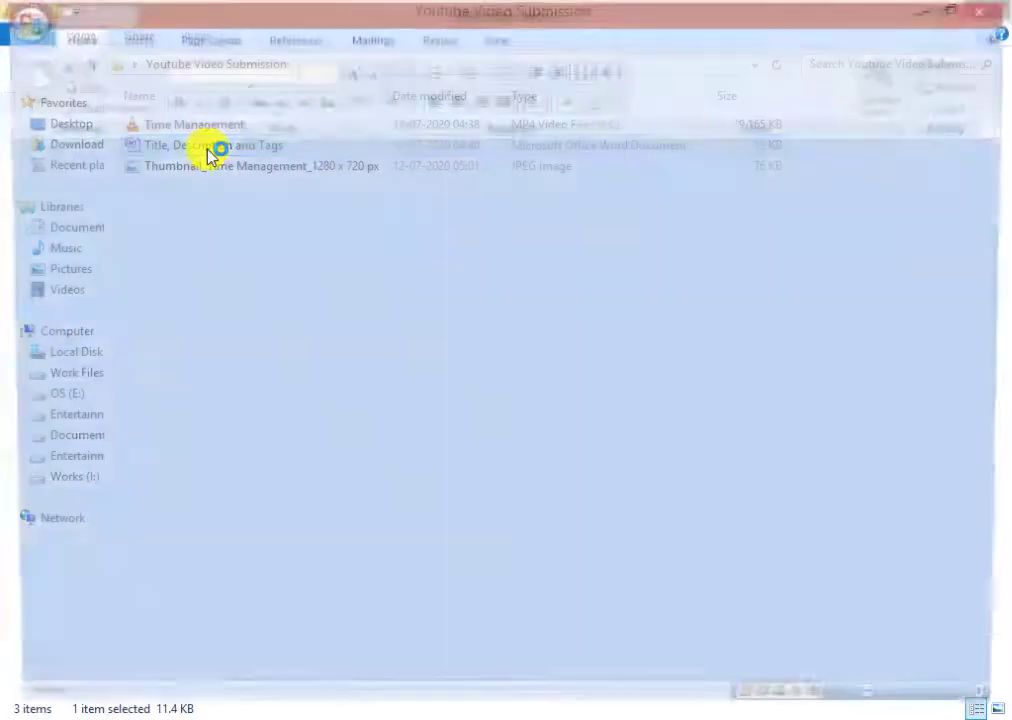
scroll(285, 307, "down", 2)
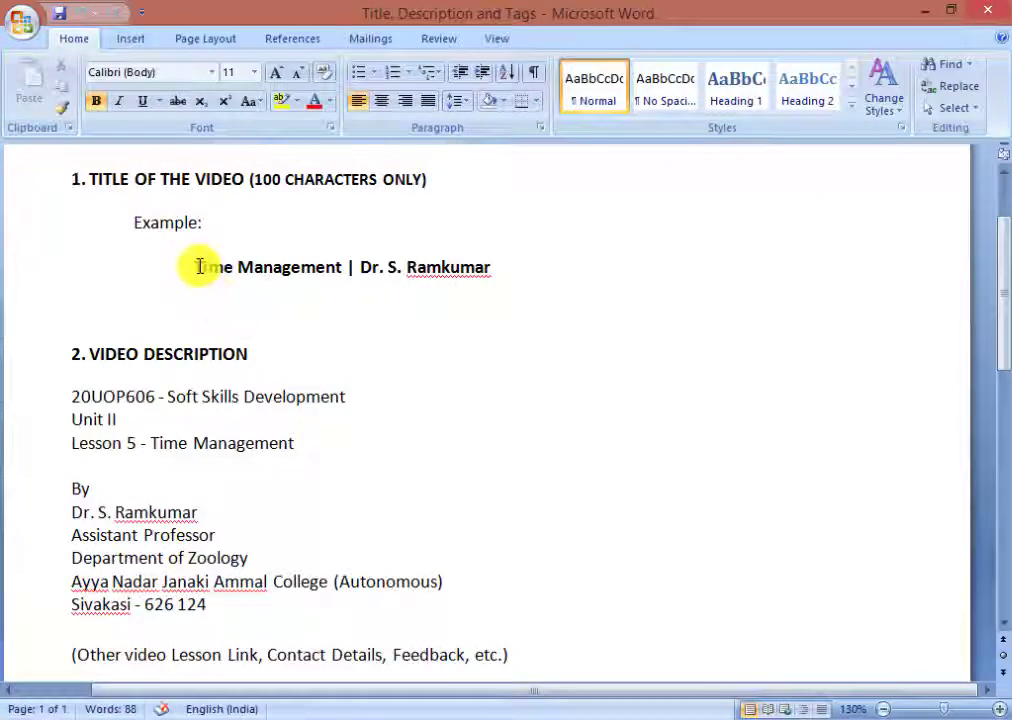
left_click_drag(196, 266, 342, 265)
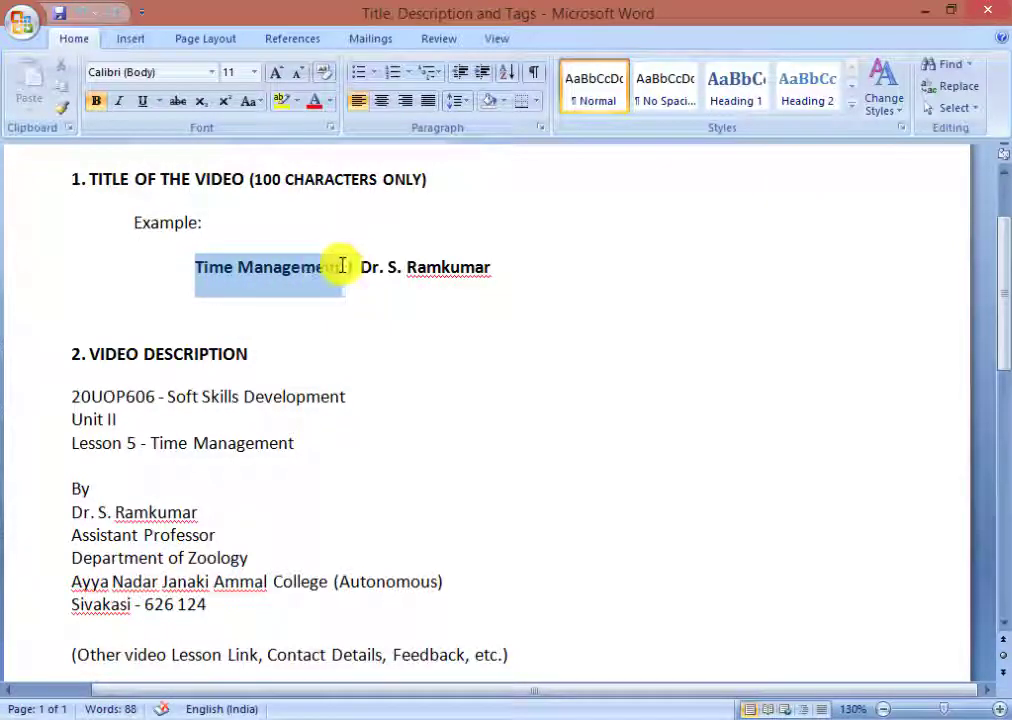
left_click(344, 266)
double_click(352, 266)
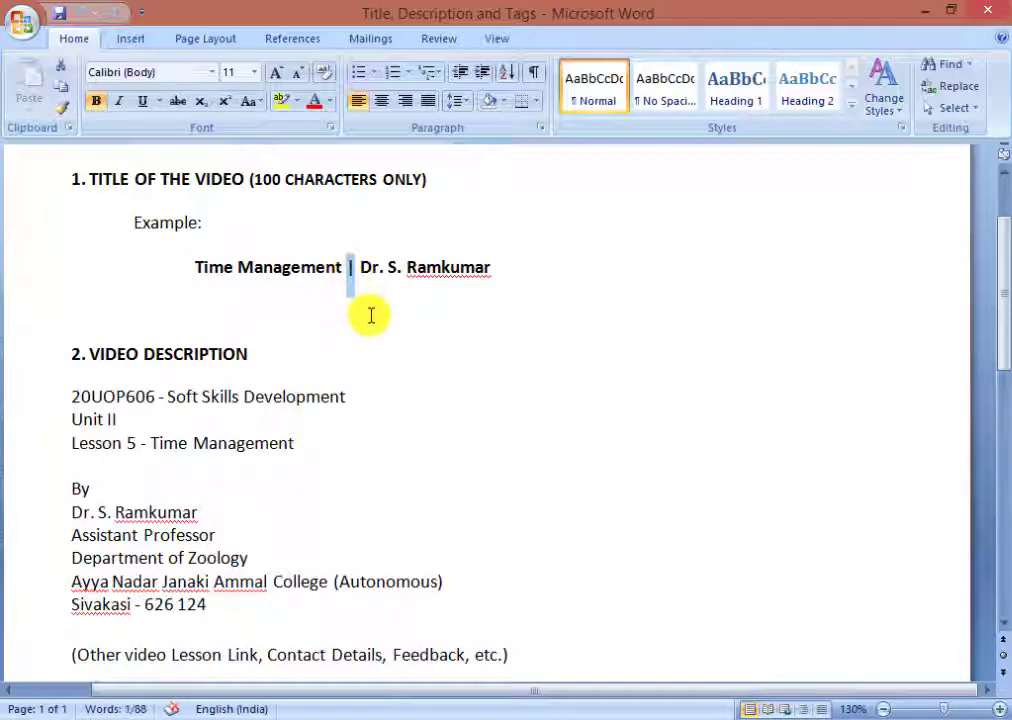
left_click_drag(368, 267, 463, 294)
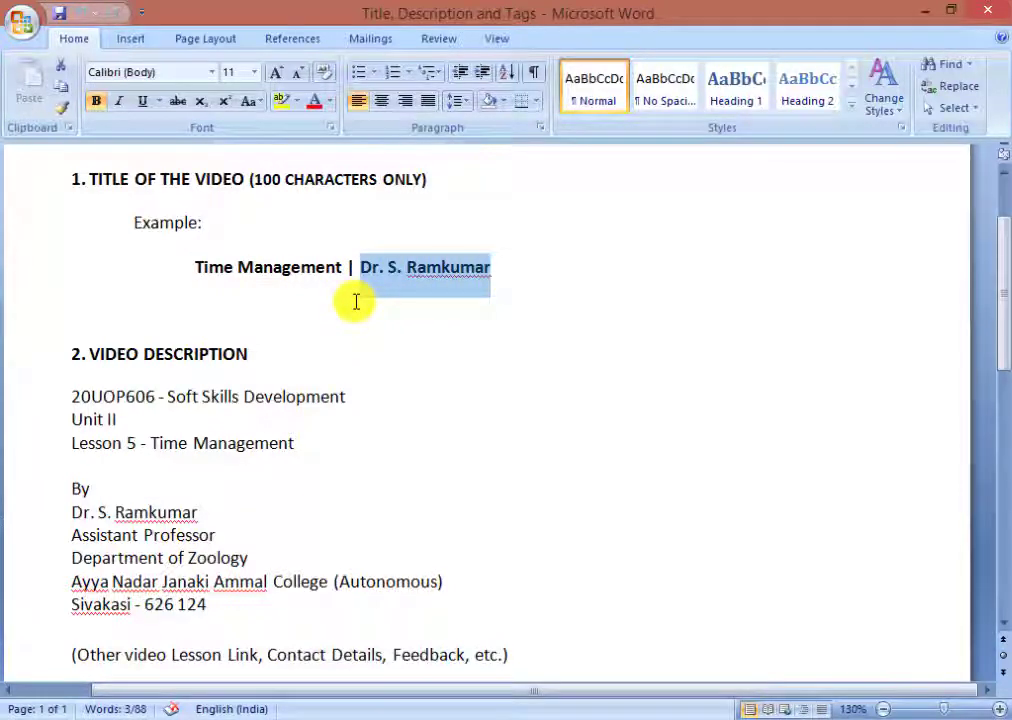
left_click(373, 267)
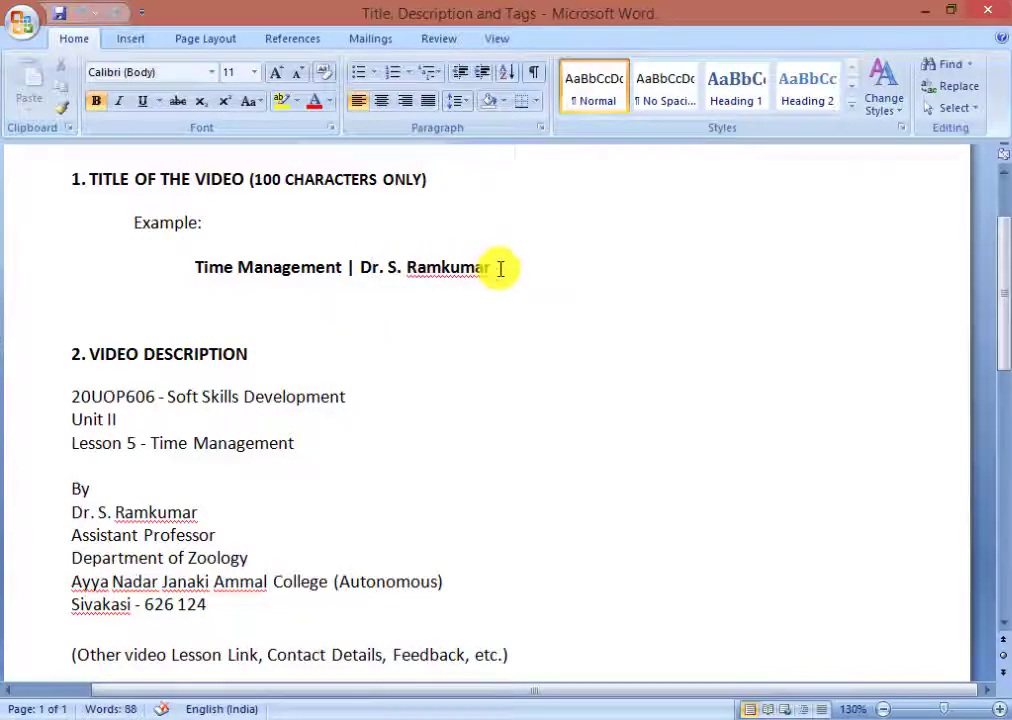
- Examine the full example title against the character limit given in the title section's heading
scroll(350, 295, "up", 1)
left_click_drag(196, 327, 498, 329)
left_click(470, 370)
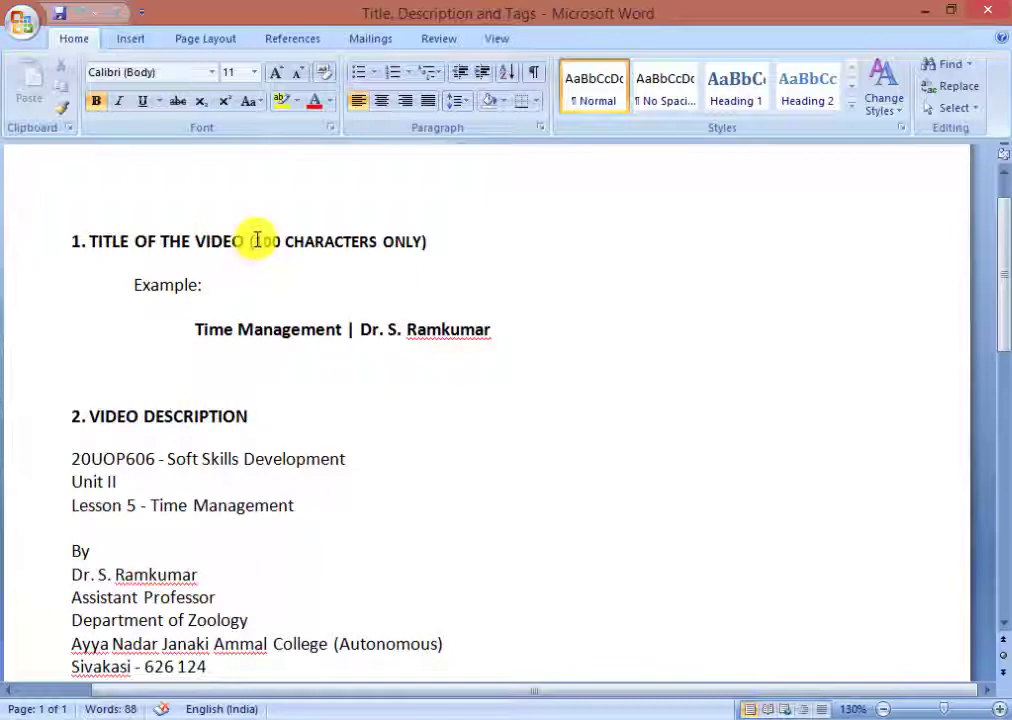
left_click_drag(254, 241, 408, 243)
left_click(348, 329)
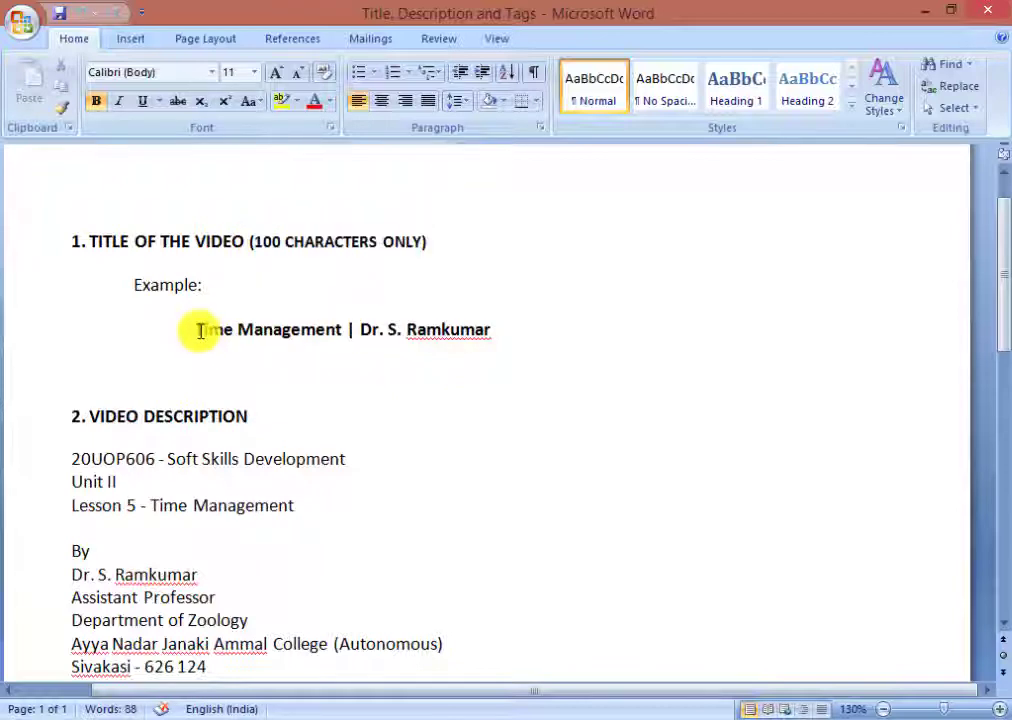
left_click_drag(197, 329, 490, 329)
left_click(238, 332)
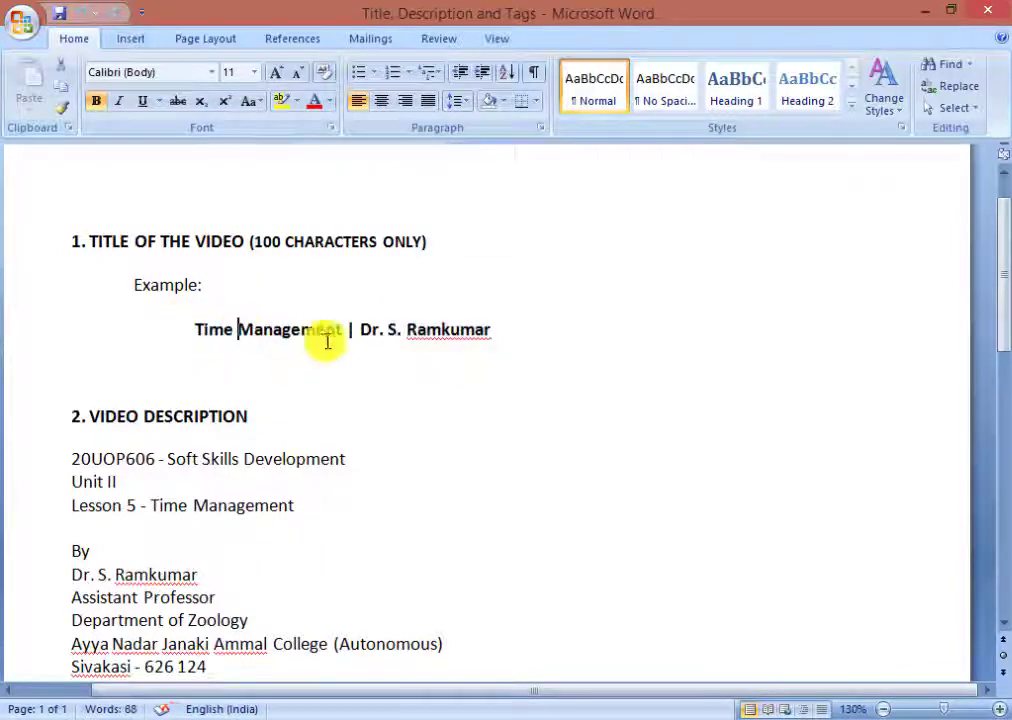
double_click(350, 329)
left_click(488, 329)
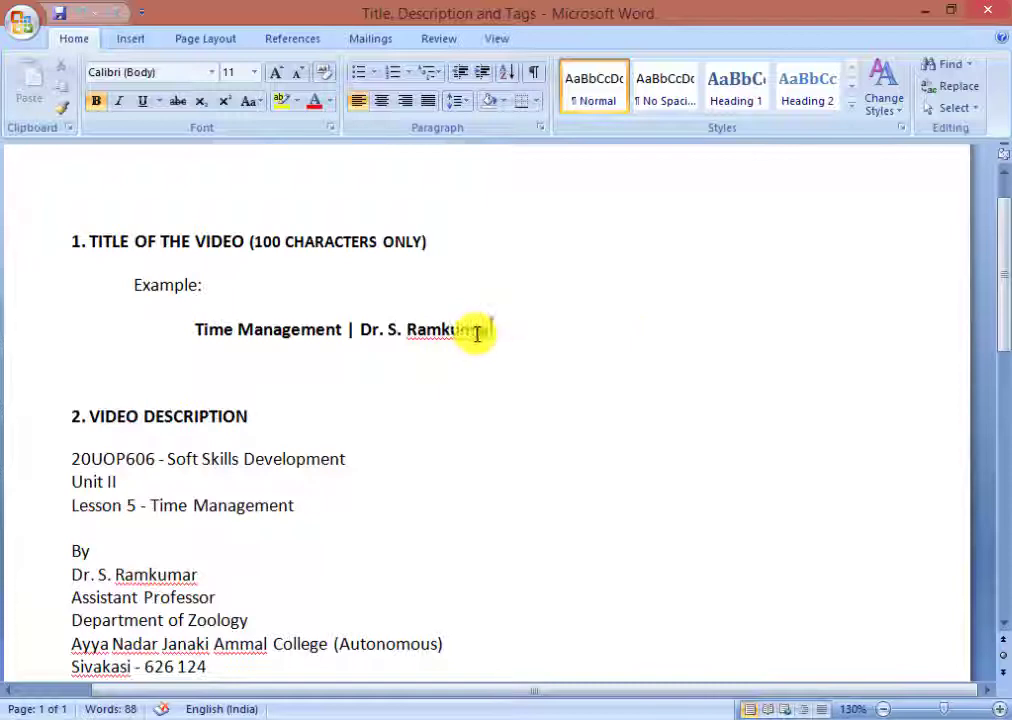
left_click_drag(477, 332, 204, 342)
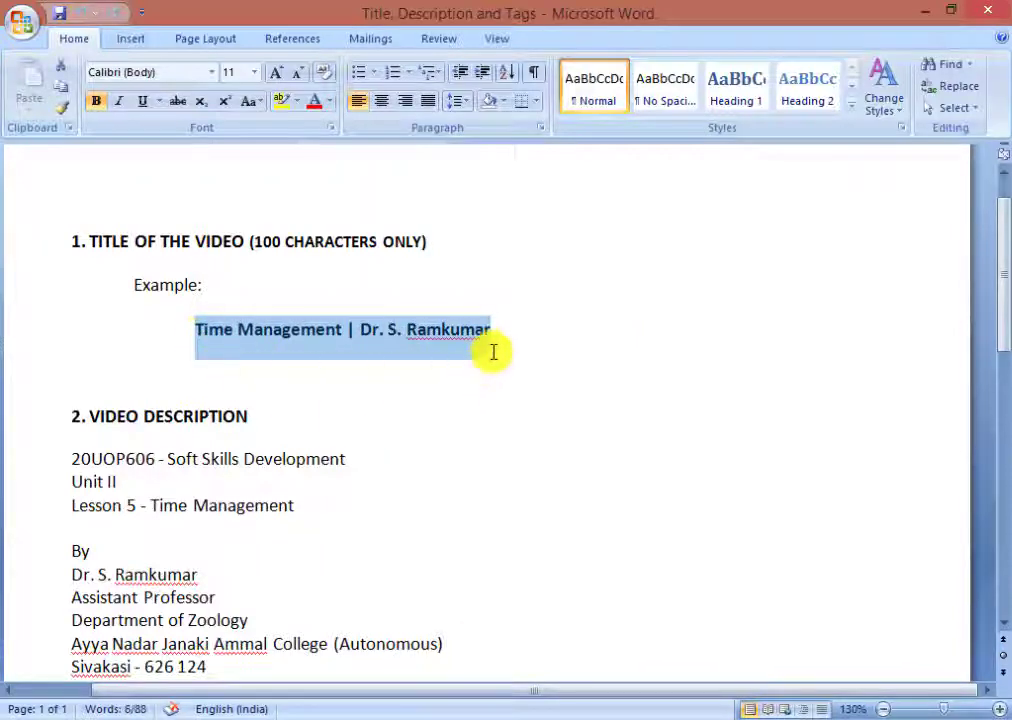
mouse_move(373, 330)
left_click(451, 332)
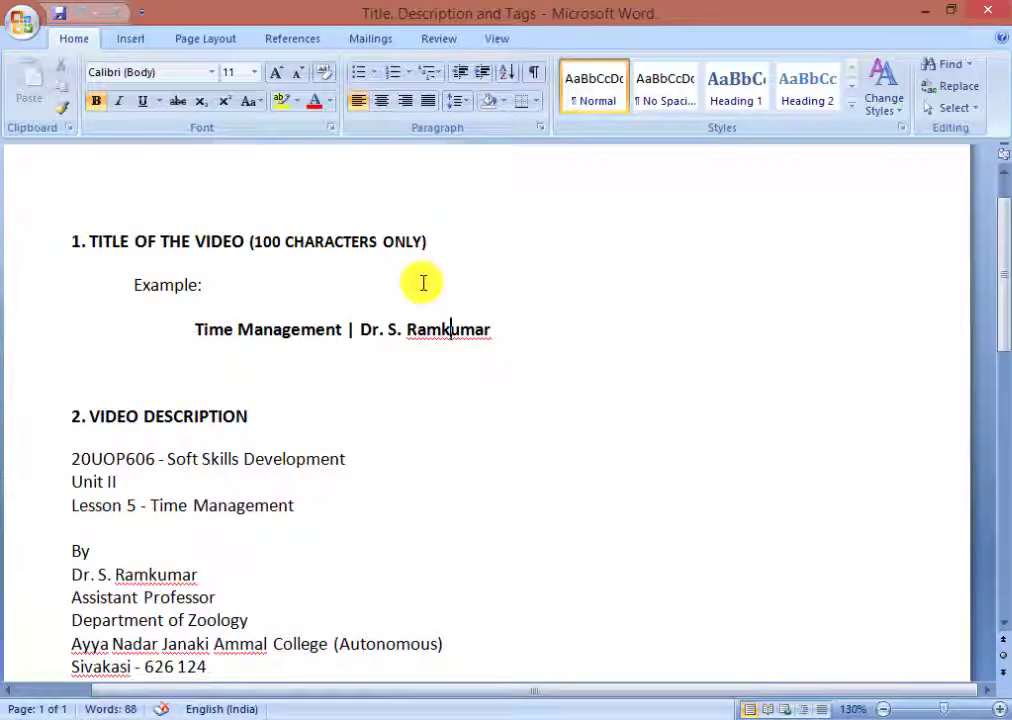
left_click(181, 330)
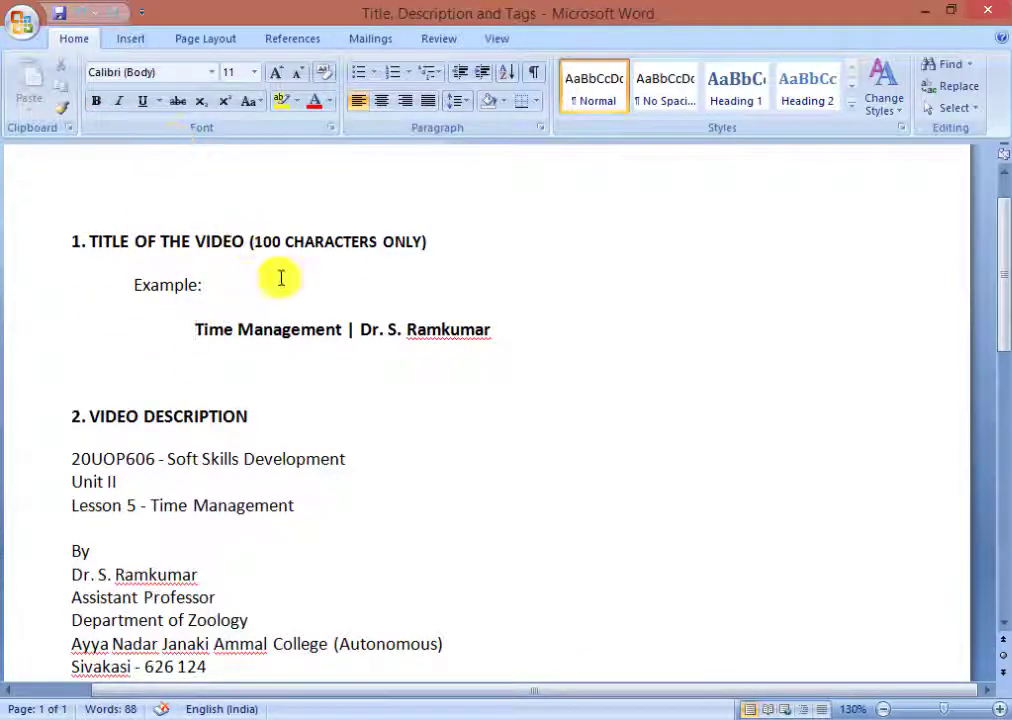
- Examine the course code, unit and lesson topic lines that open the video description section
scroll(183, 345, "down", 3)
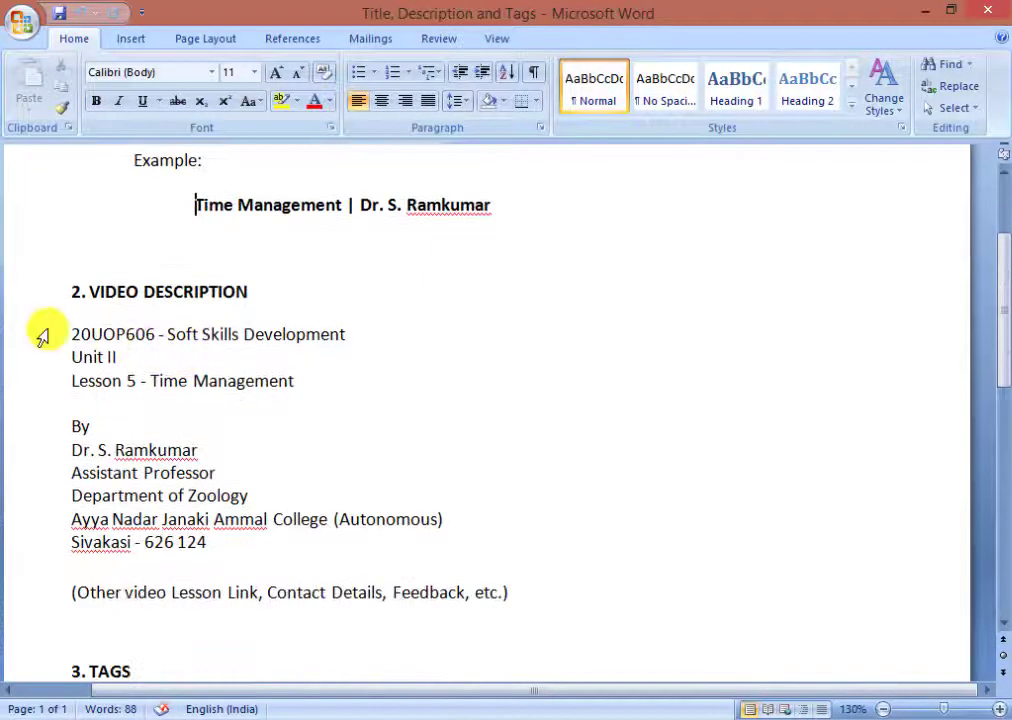
scroll(273, 388, "down", 1)
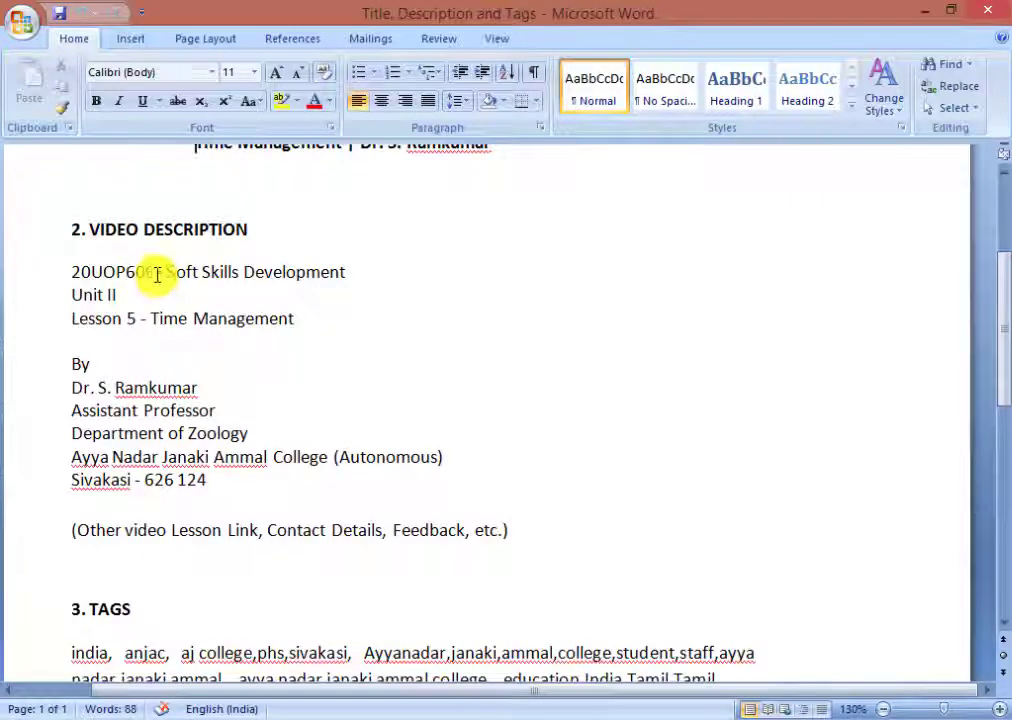
left_click_drag(153, 273, 59, 300)
left_click(140, 321)
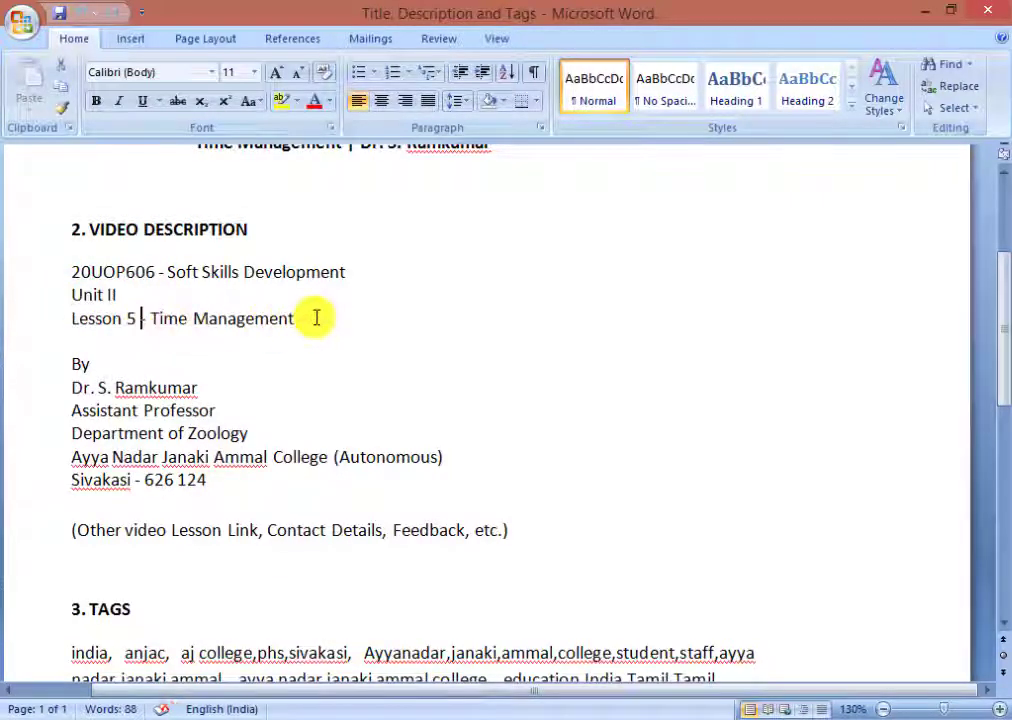
left_click_drag(316, 318, 160, 330)
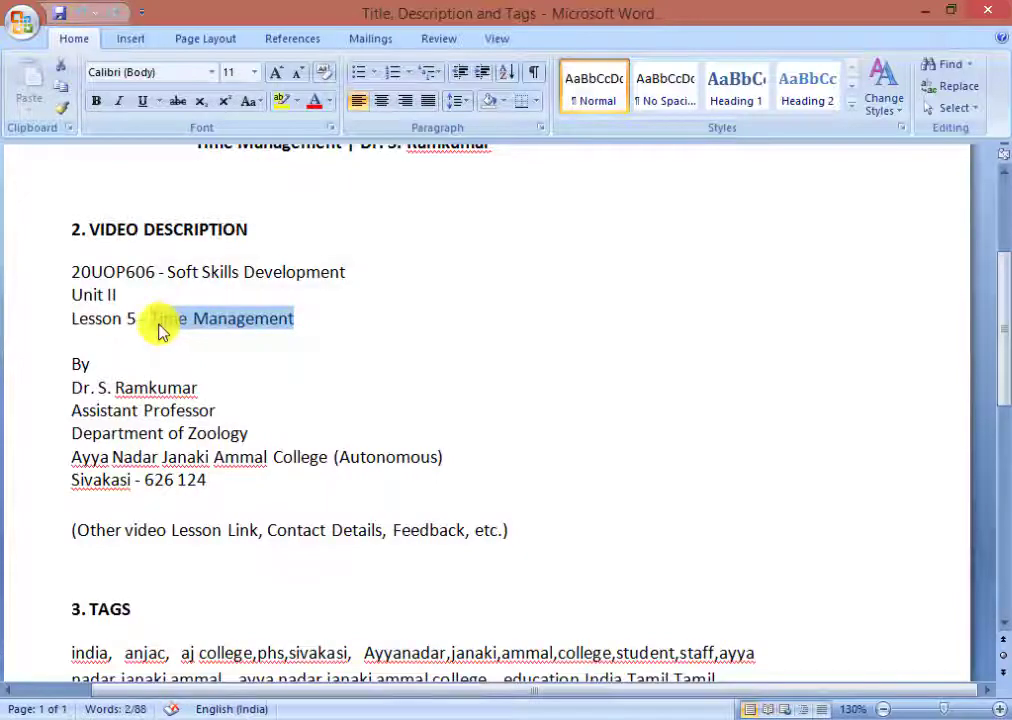
left_click(255, 318)
left_click_drag(305, 318, 63, 283)
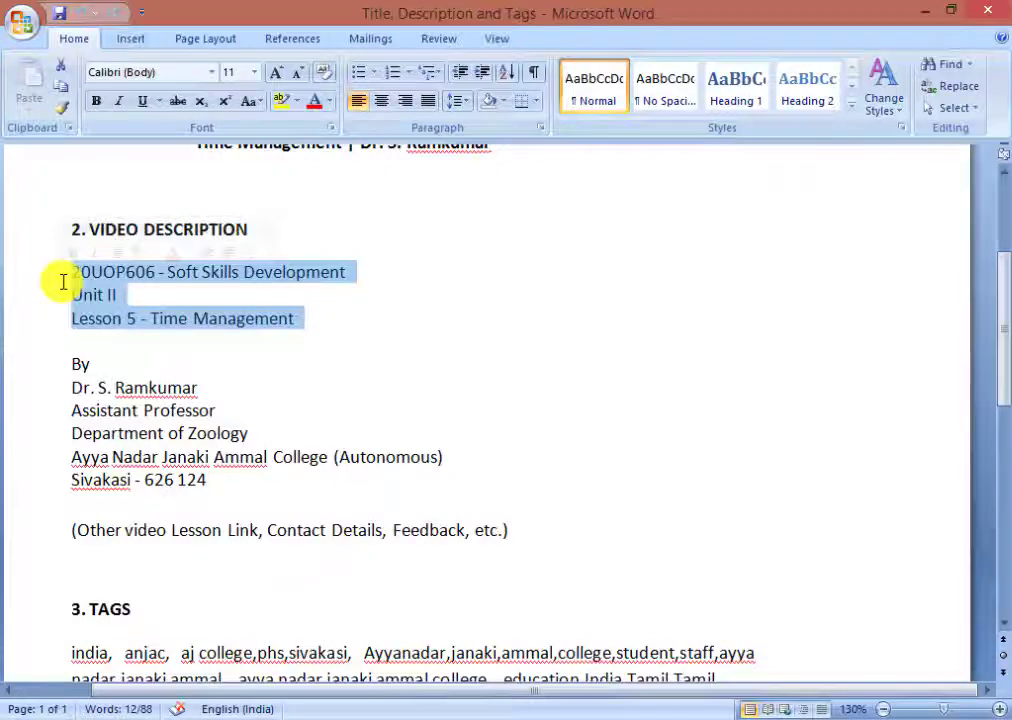
left_click(92, 330)
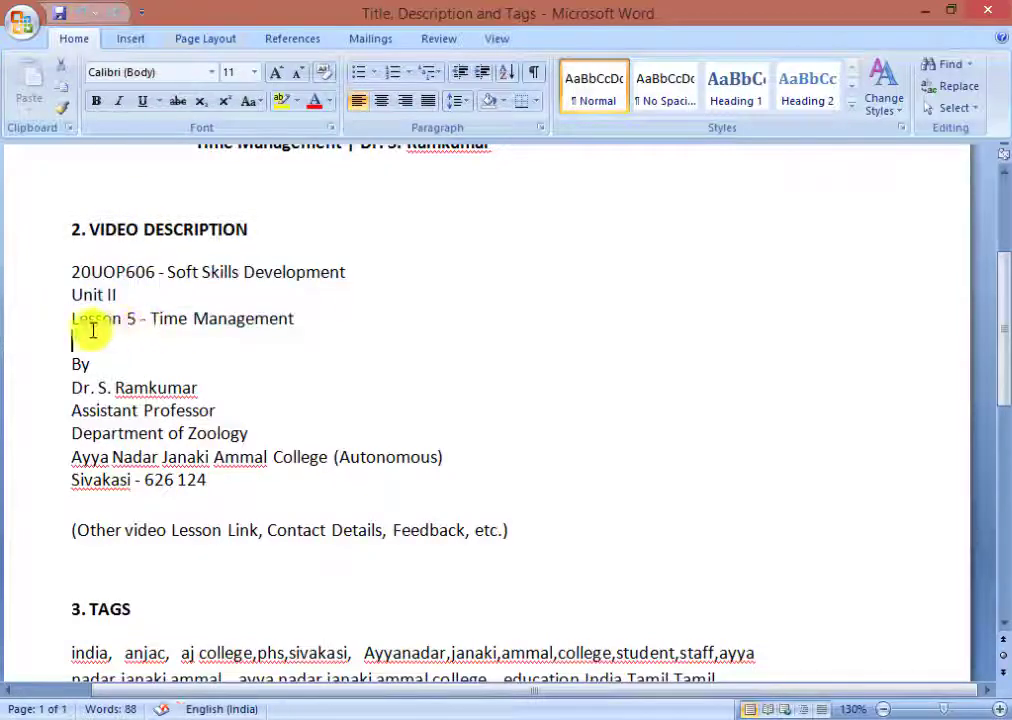
- Review the title section's heading and example again, and return to the start of the video description
scroll(248, 318, "up", 3)
left_click(193, 330)
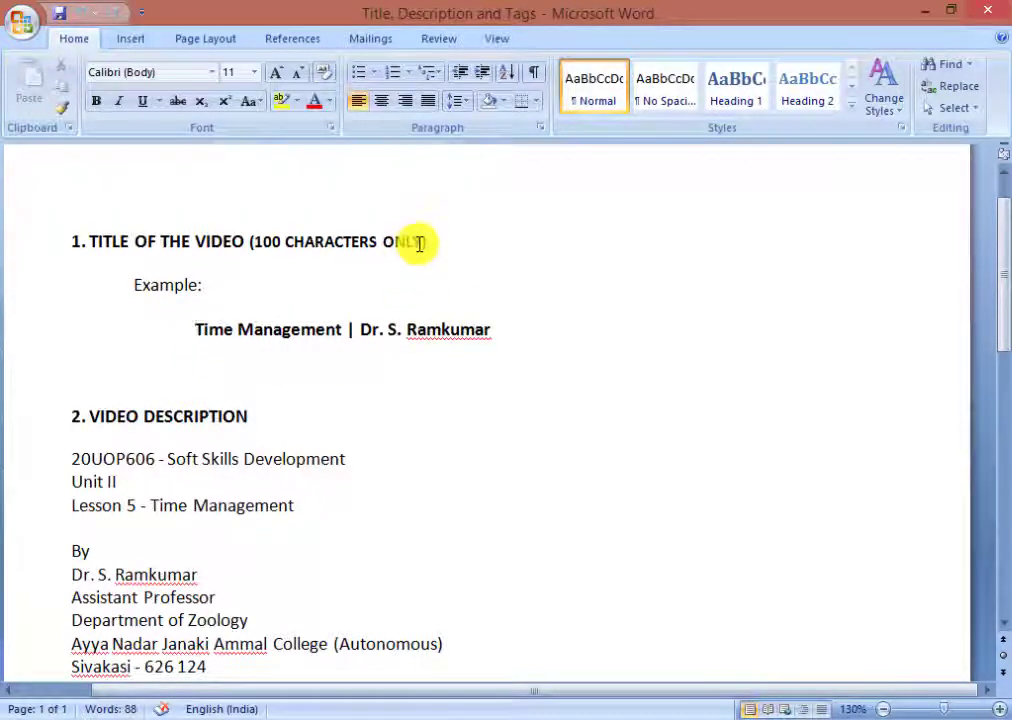
scroll(408, 272, "down", 3)
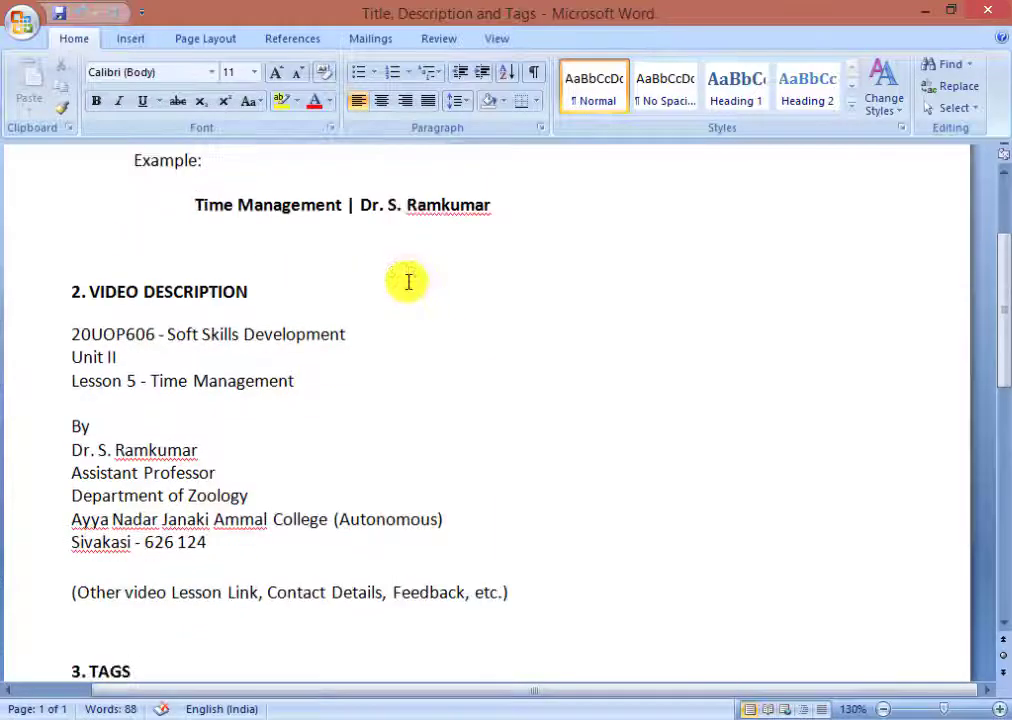
left_click(72, 334)
scroll(95, 334, "down", 3)
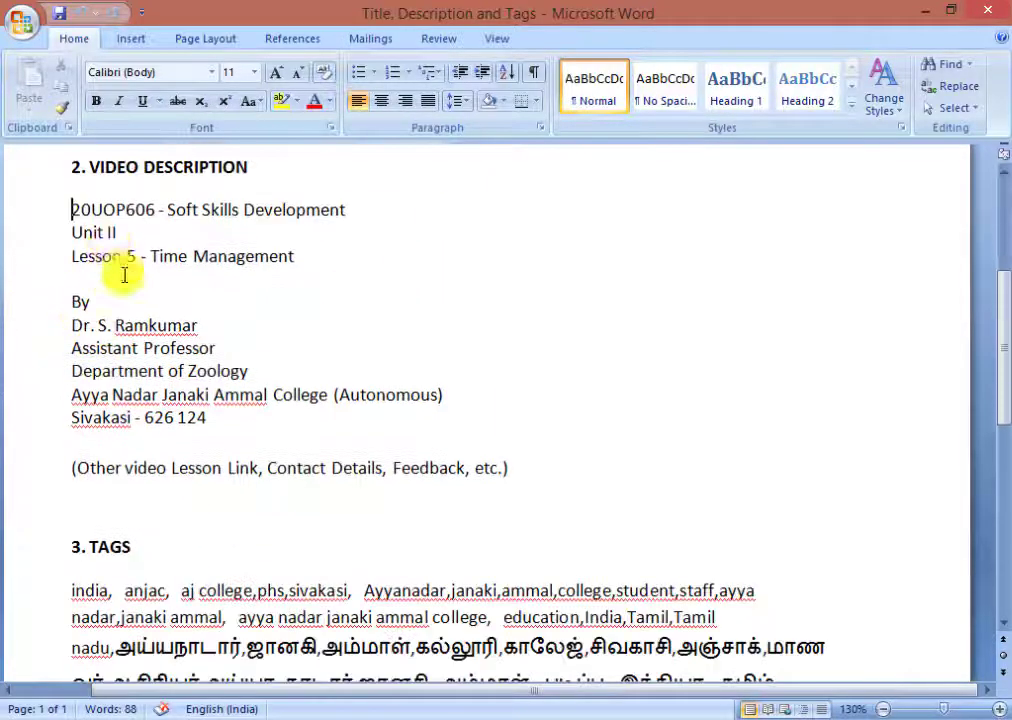
- Examine the presenter details in the description: name, designation, department, college and city lines
left_click_drag(72, 300, 219, 418)
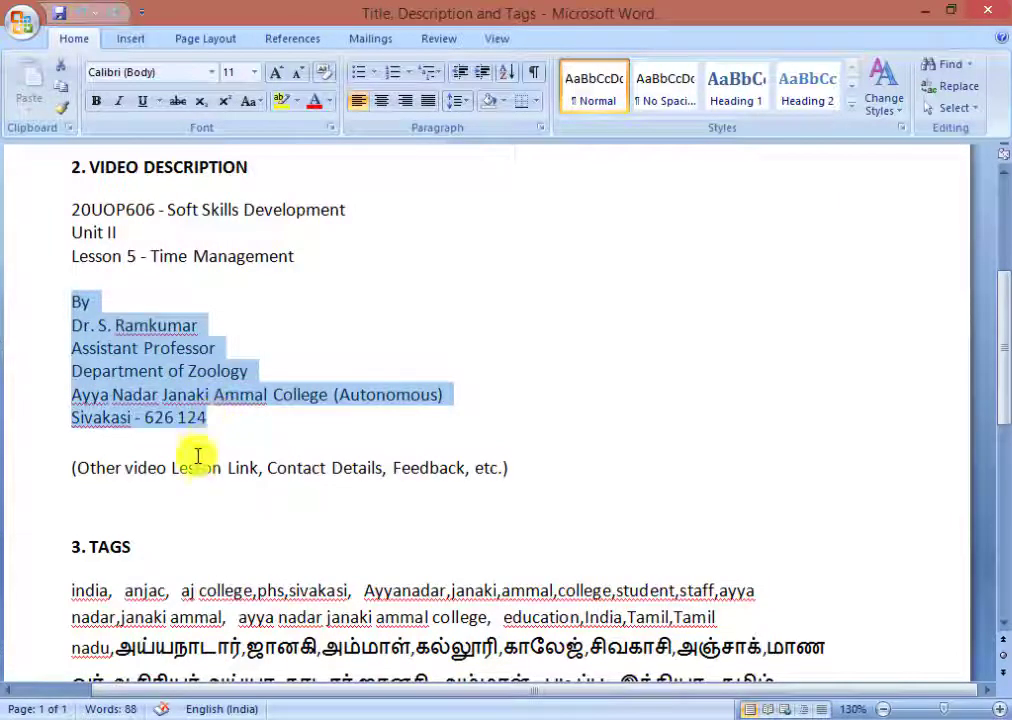
left_click(210, 394)
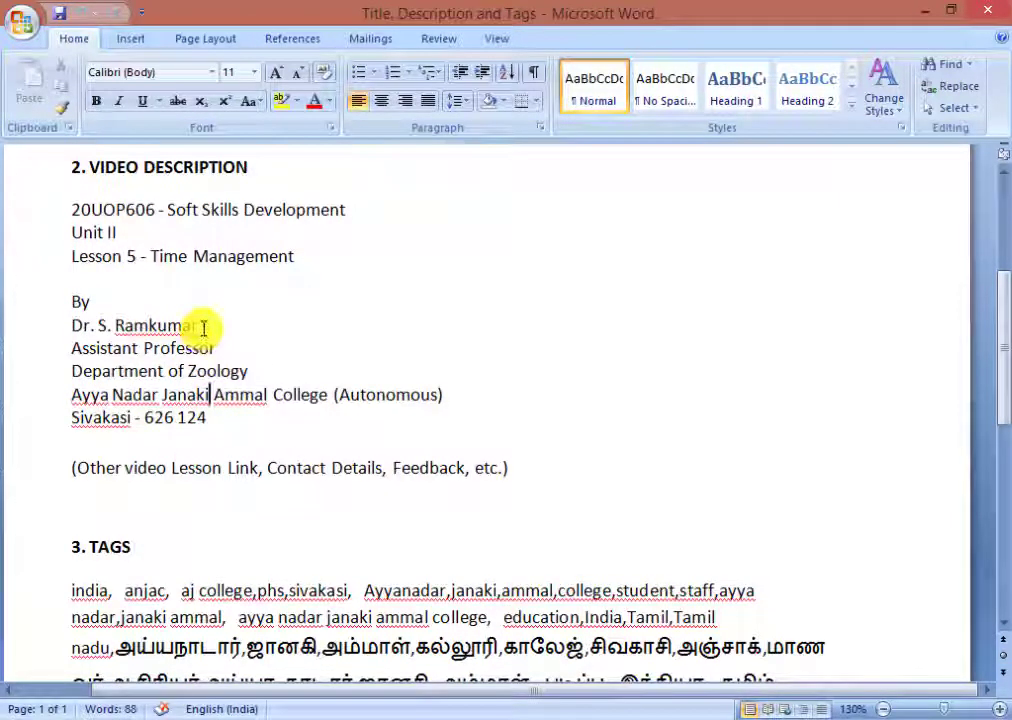
left_click_drag(201, 327, 109, 326)
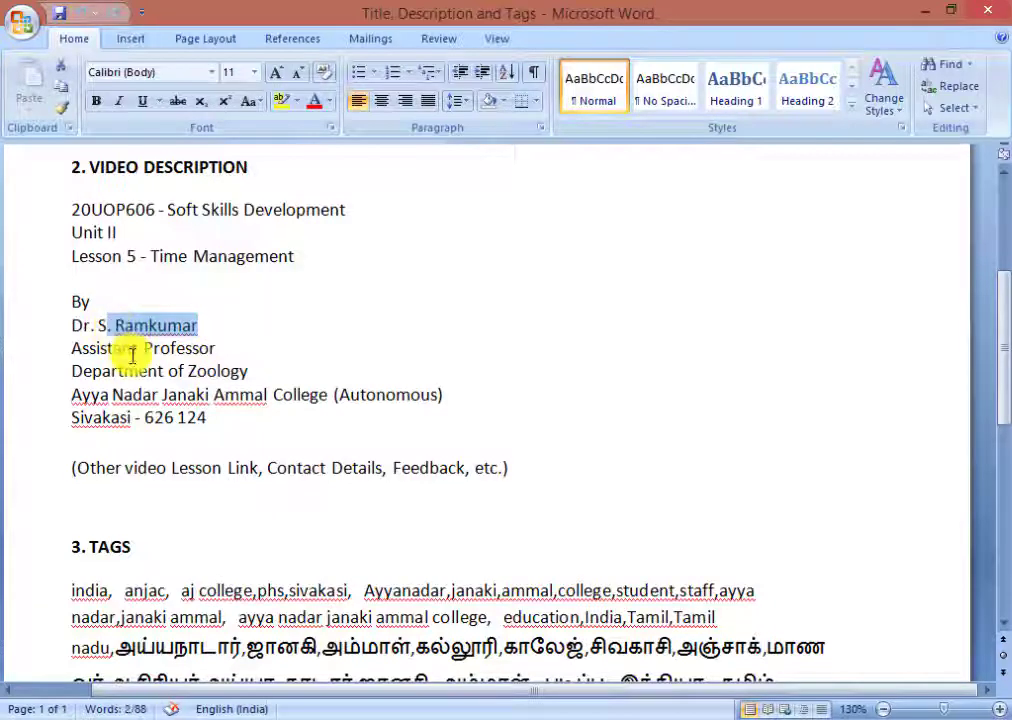
triple_click(131, 349)
left_click(128, 362)
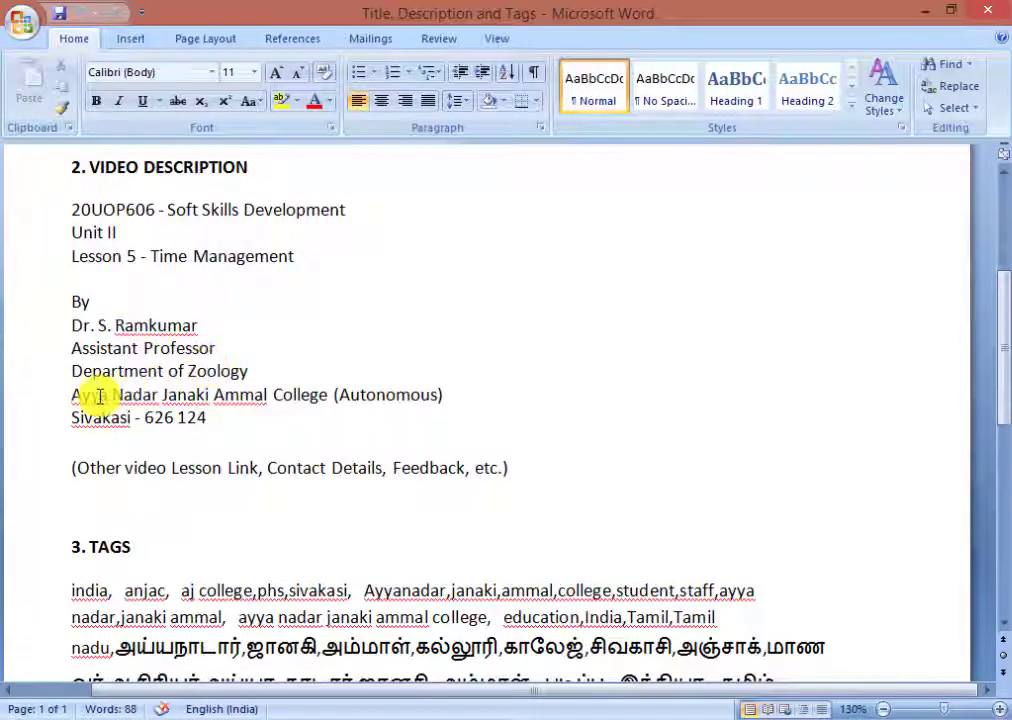
left_click_drag(97, 395, 260, 413)
left_click(192, 422)
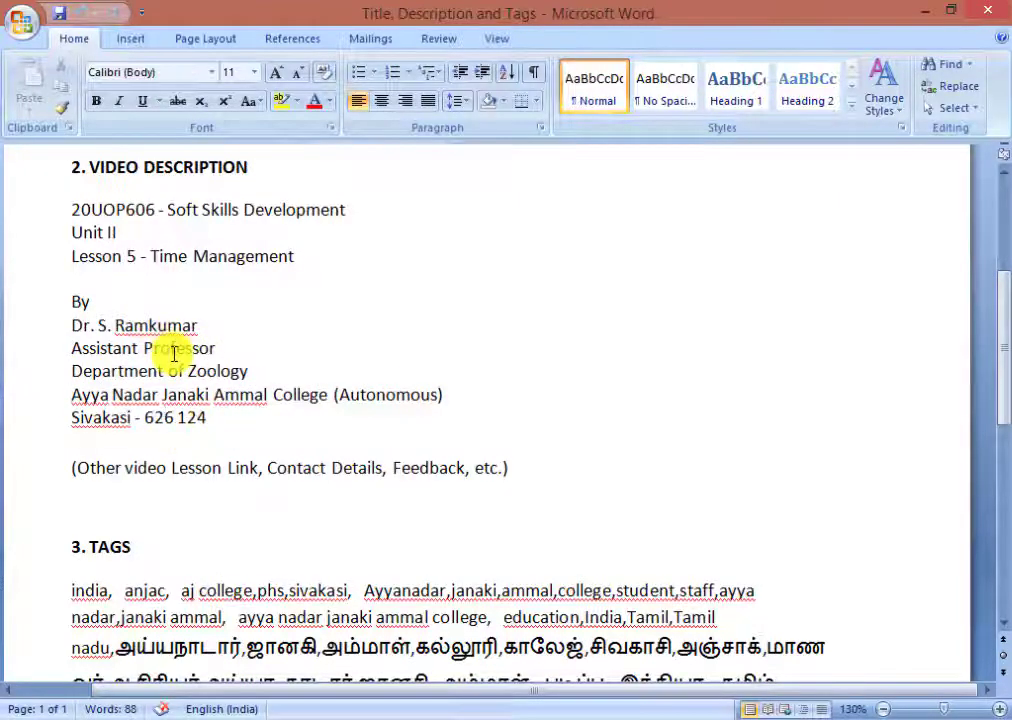
scroll(44, 302, "up", 1)
scroll(145, 443, "down", 1)
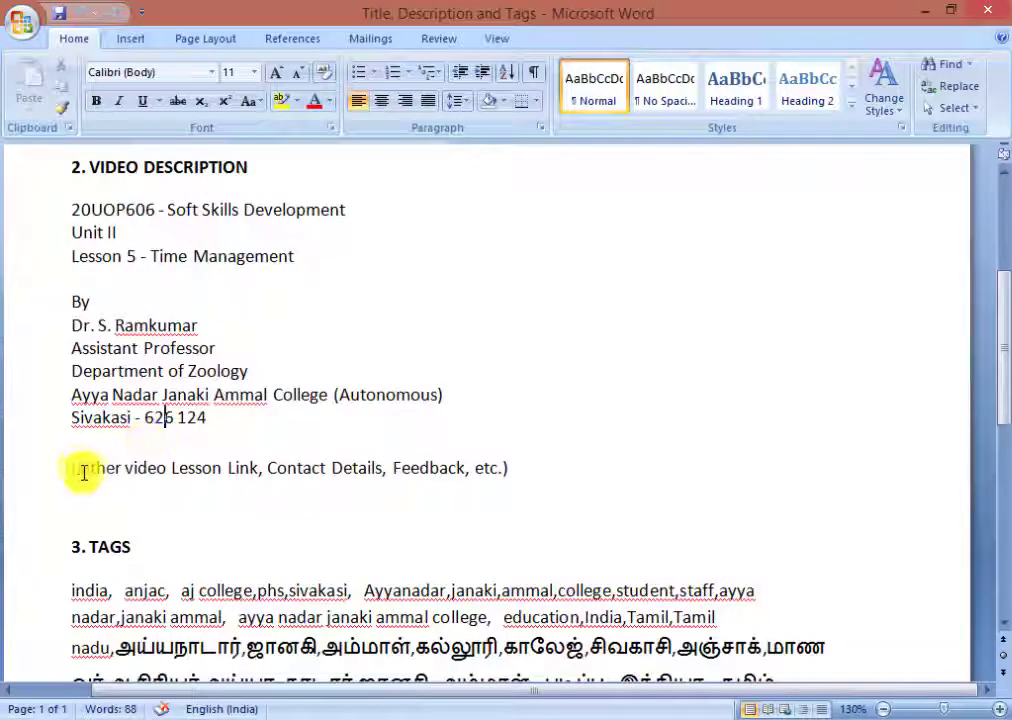
scroll(233, 357, "up", 3)
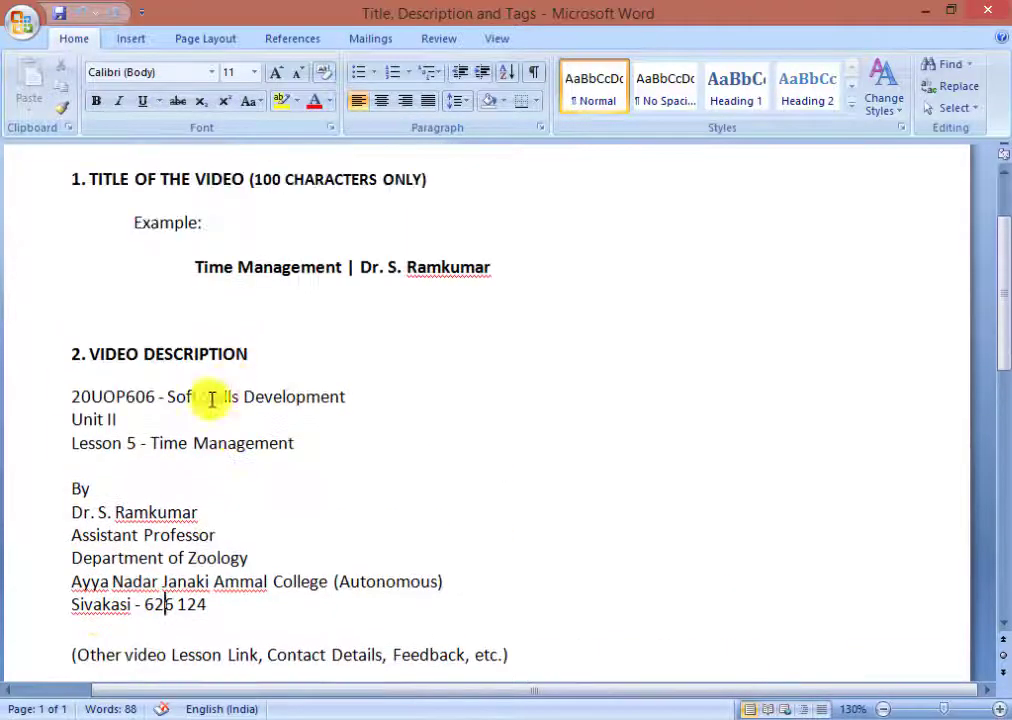
scroll(136, 502, "down", 1)
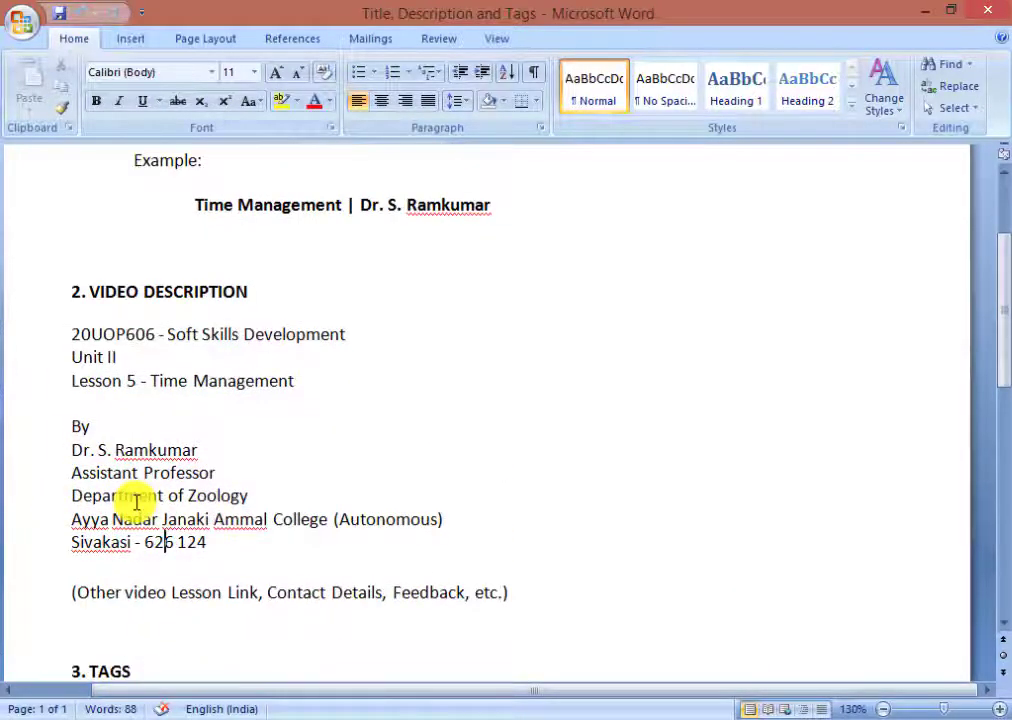
scroll(140, 502, "down", 1)
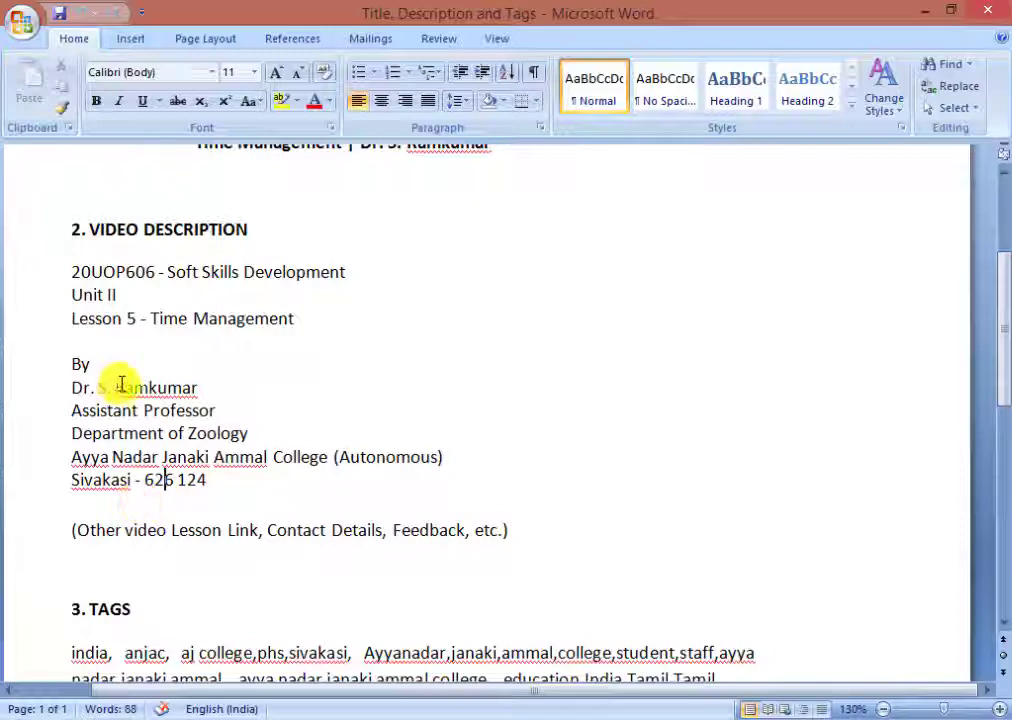
- Examine the description's closing line on other video lesson links, contact details and feedback, item by item
left_click(150, 502)
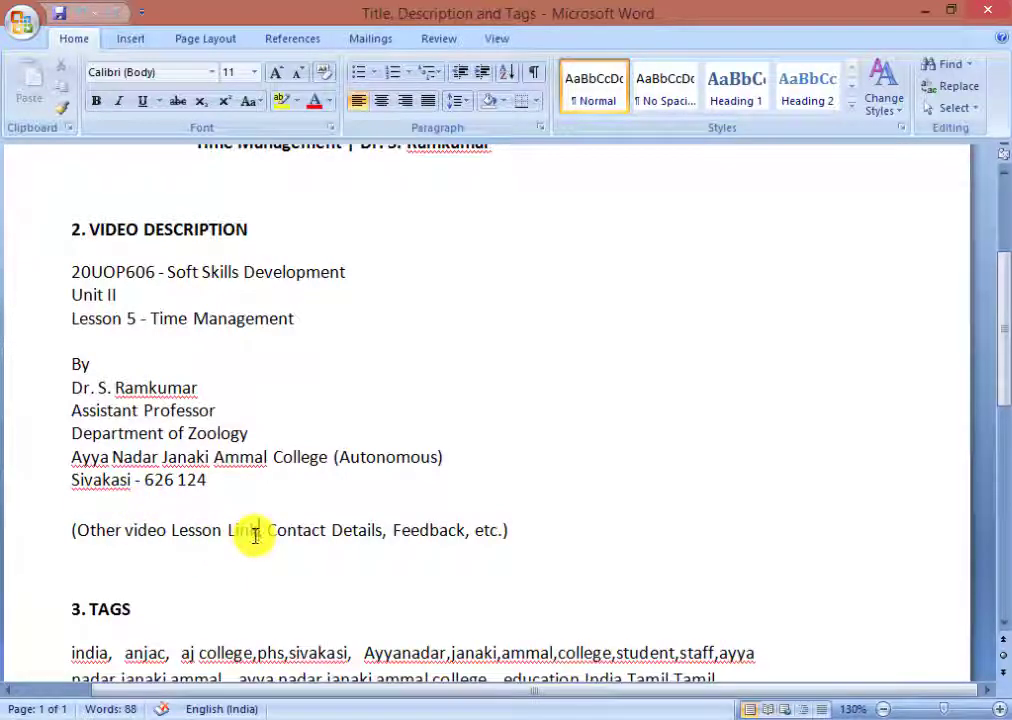
left_click_drag(255, 535, 76, 531)
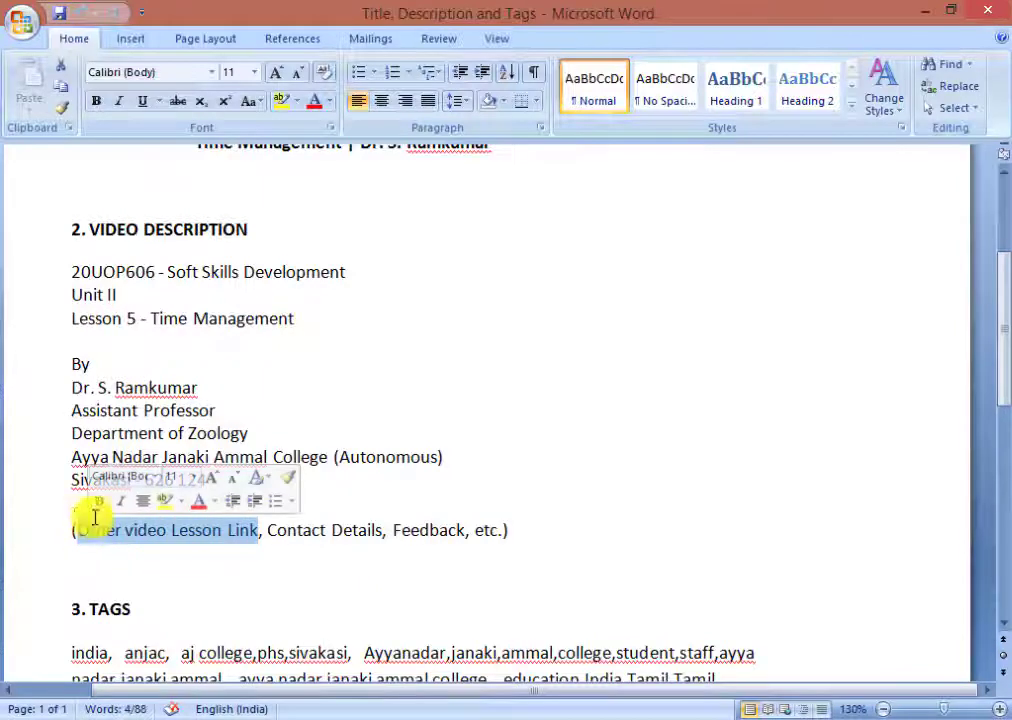
left_click(76, 513)
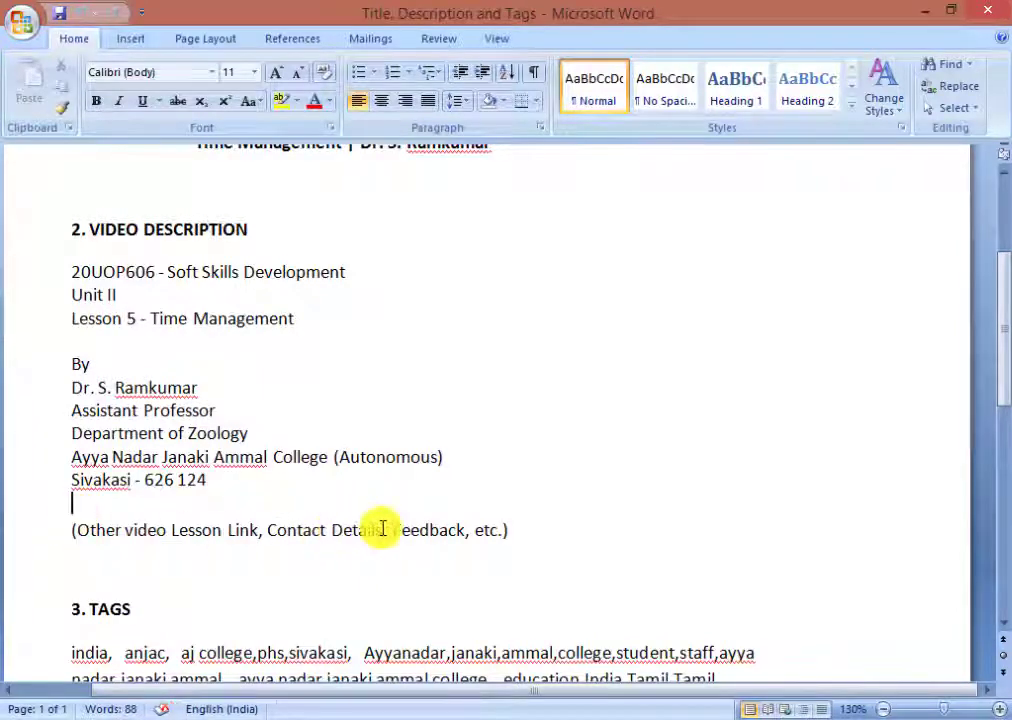
left_click_drag(382, 529, 323, 547)
left_click_drag(463, 529, 392, 529)
left_click(190, 522)
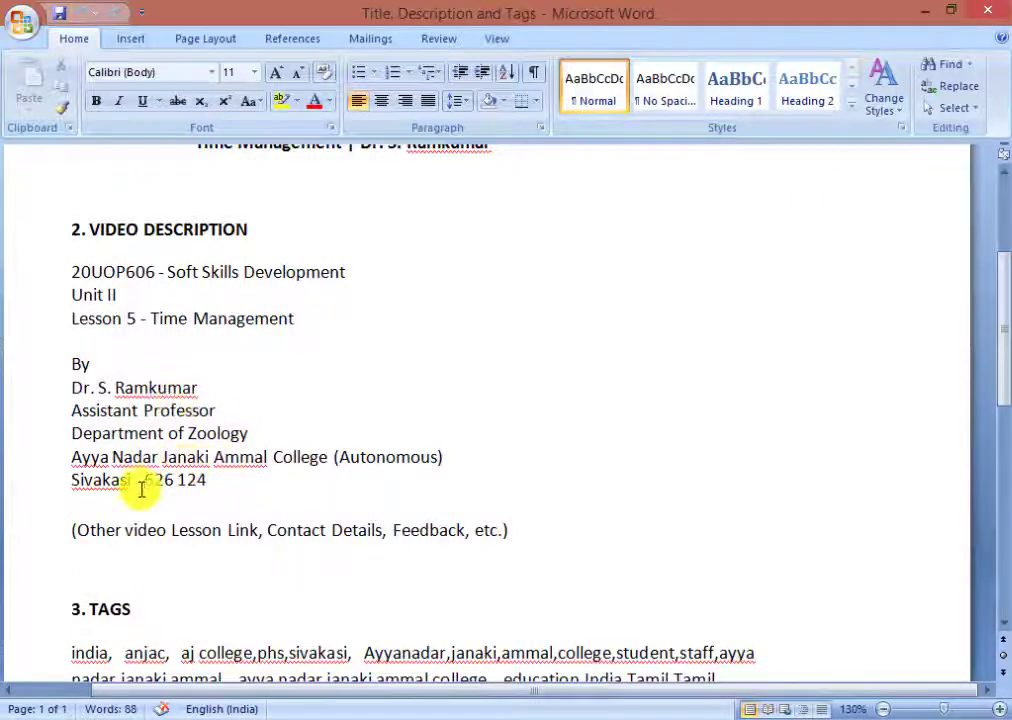
- Review the complete video description block from the course code to the closing line, along with the title section
left_click_drag(490, 514, 72, 272)
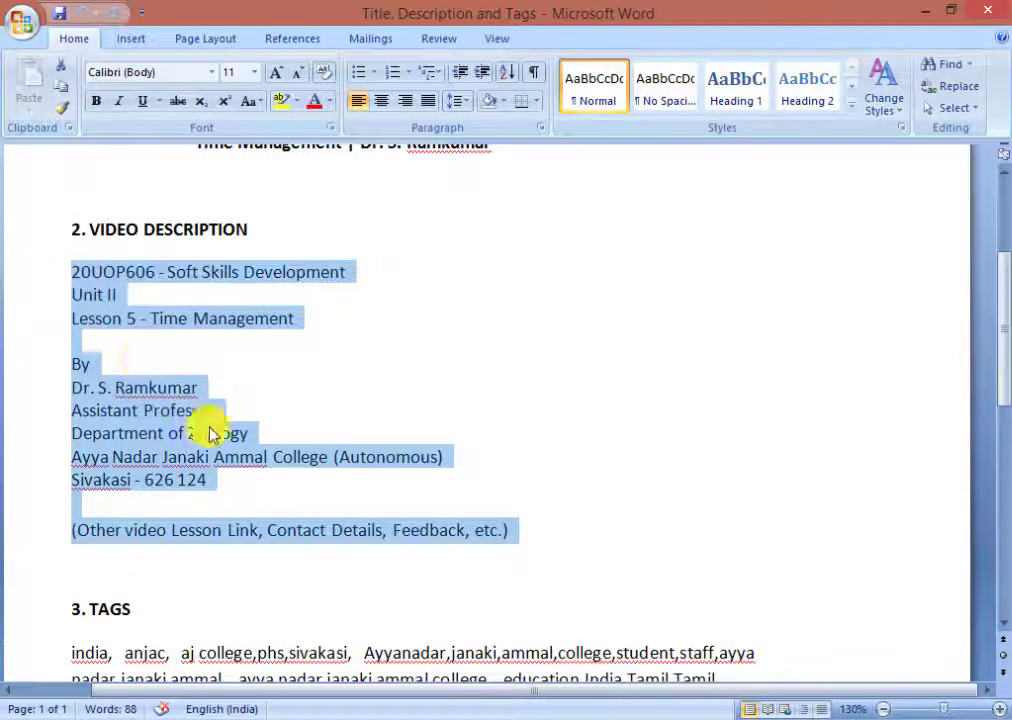
left_click(215, 443)
scroll(200, 420, "down", 2)
scroll(160, 395, "up", 2)
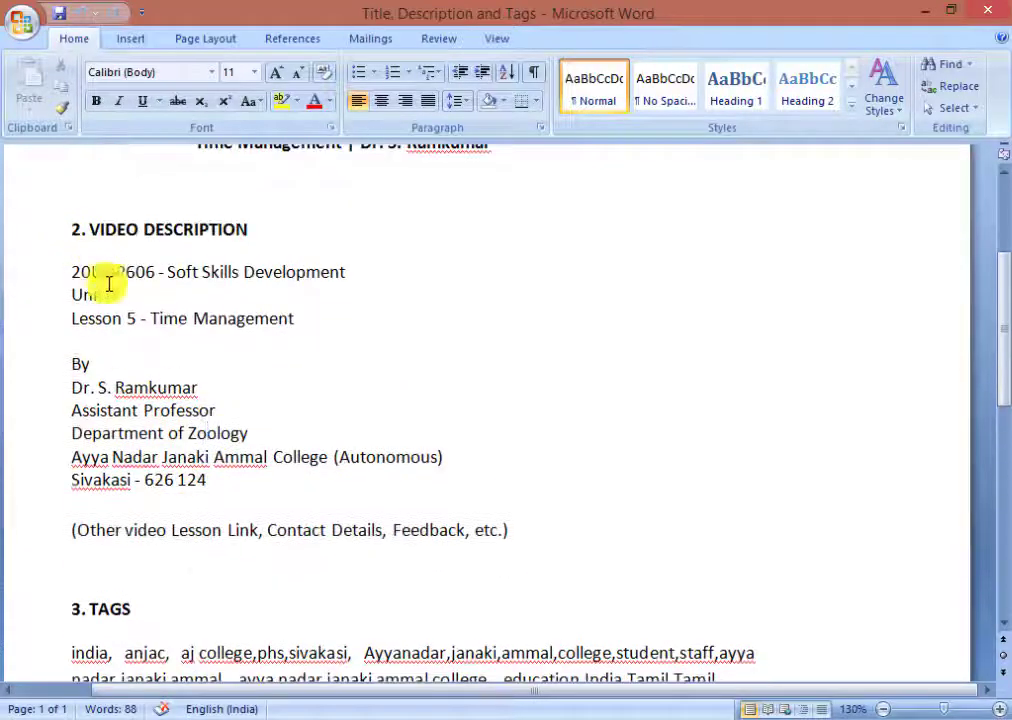
scroll(120, 340, "up", 4)
- Examine the Tags section from its heading through to the "Time management" tag, checking back against the description
scroll(131, 400, "down", 9)
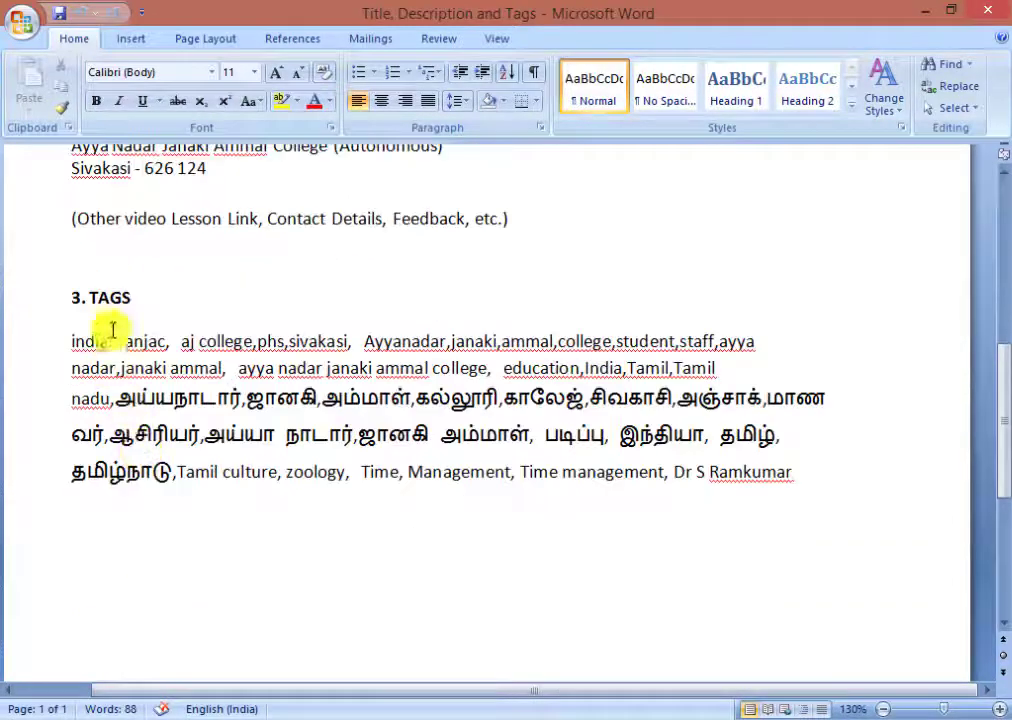
left_click_drag(93, 303, 147, 327)
left_click(150, 341)
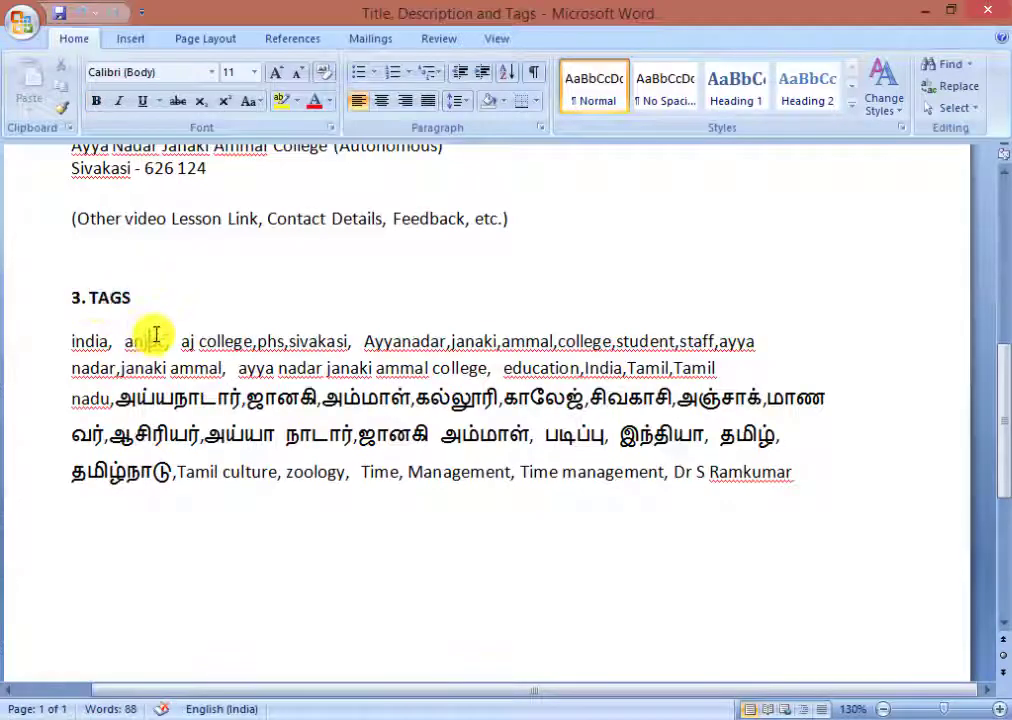
scroll(175, 335, "up", 3)
scroll(180, 335, "up", 2)
scroll(185, 334, "down", 5)
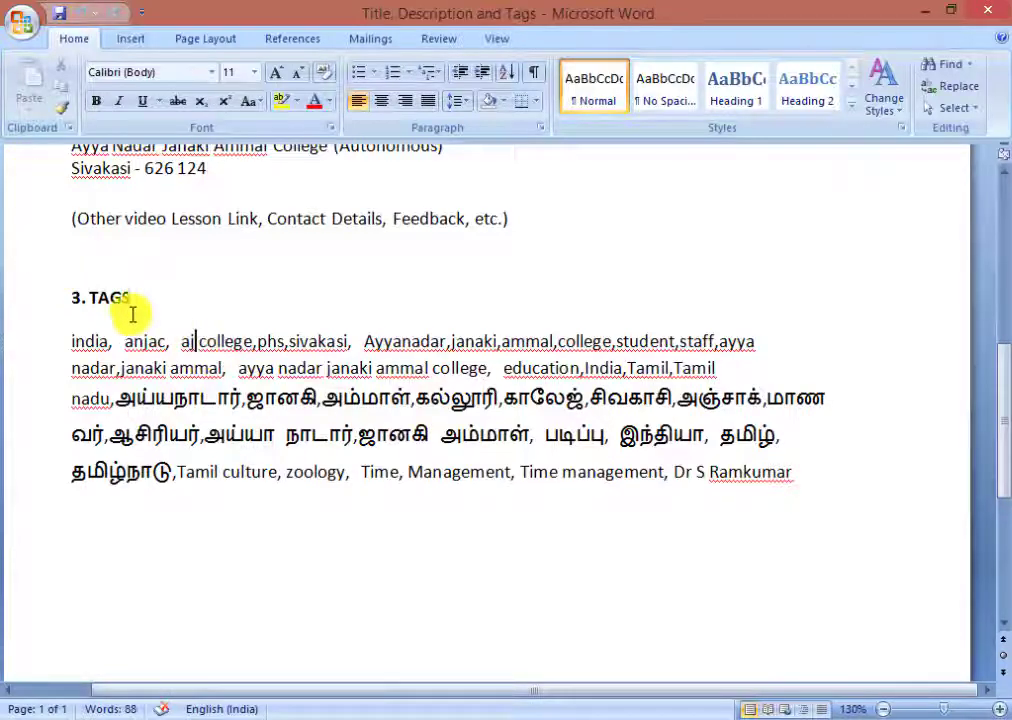
left_click_drag(67, 346, 632, 472)
left_click(577, 474)
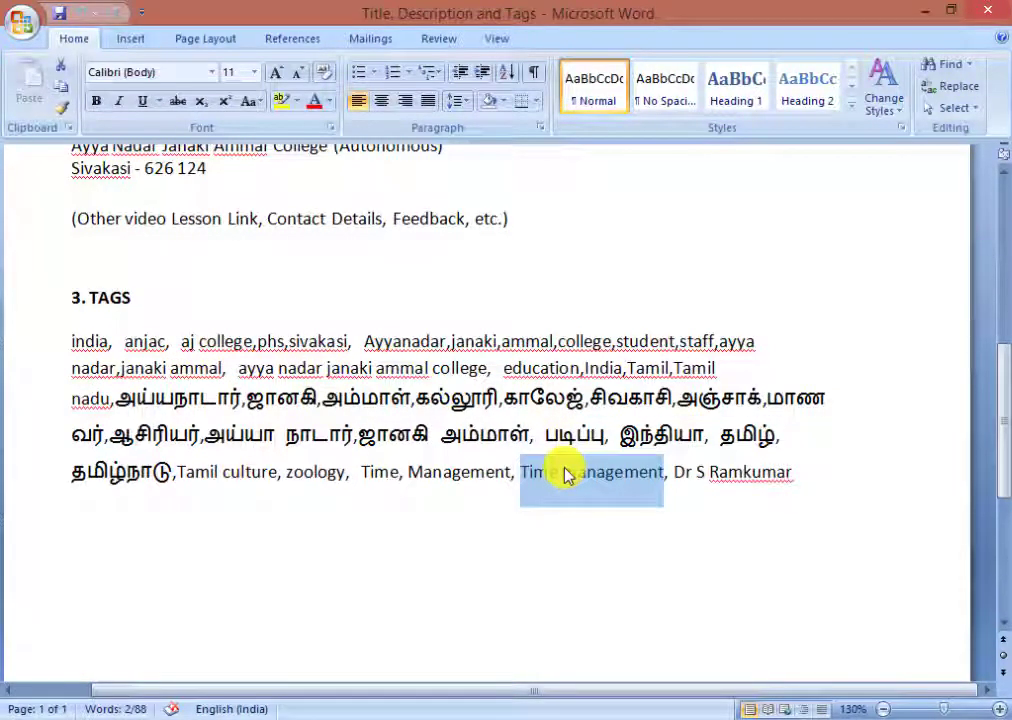
- Examine the full list of English and Tamil tags, and the first individual tags such as "india" and "phs"
left_click(75, 318)
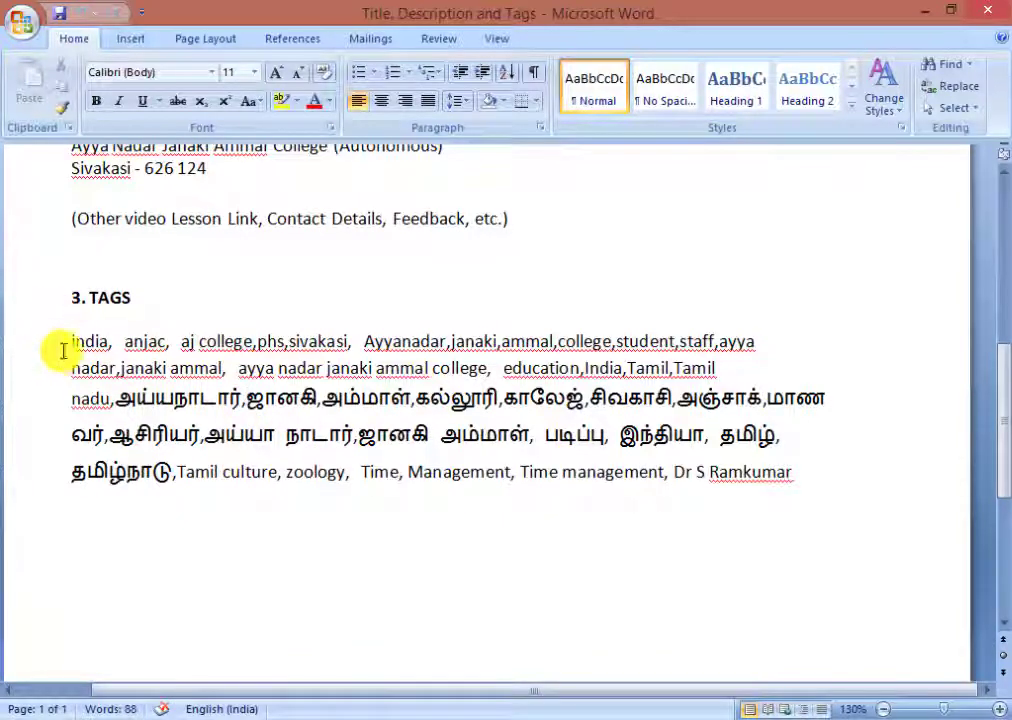
left_click_drag(72, 343, 160, 395)
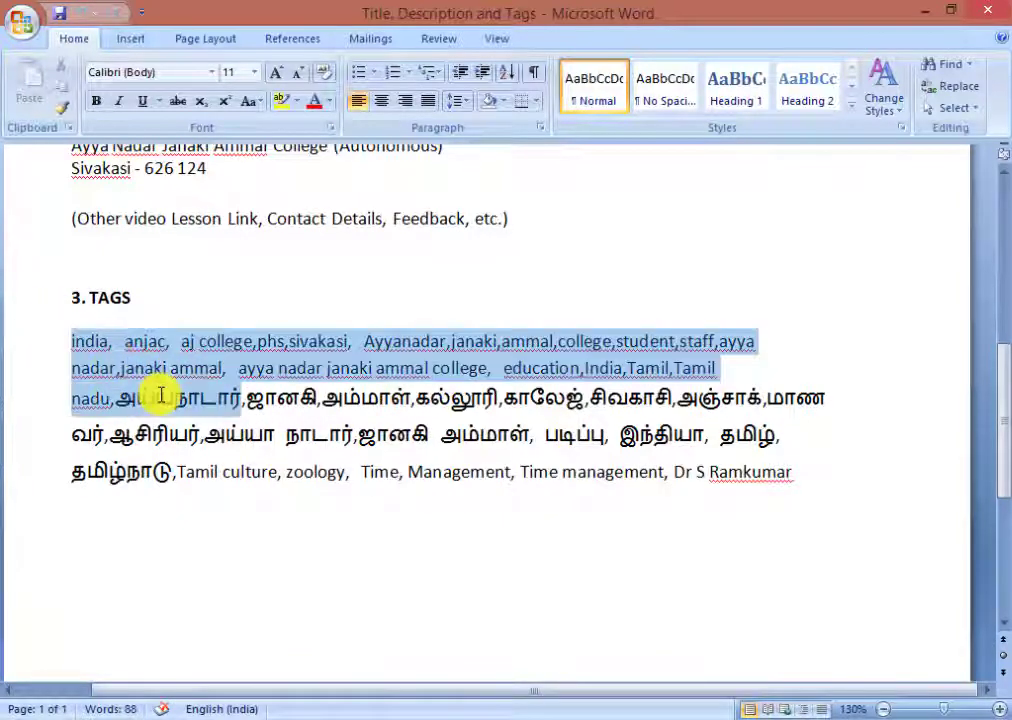
left_click(179, 474)
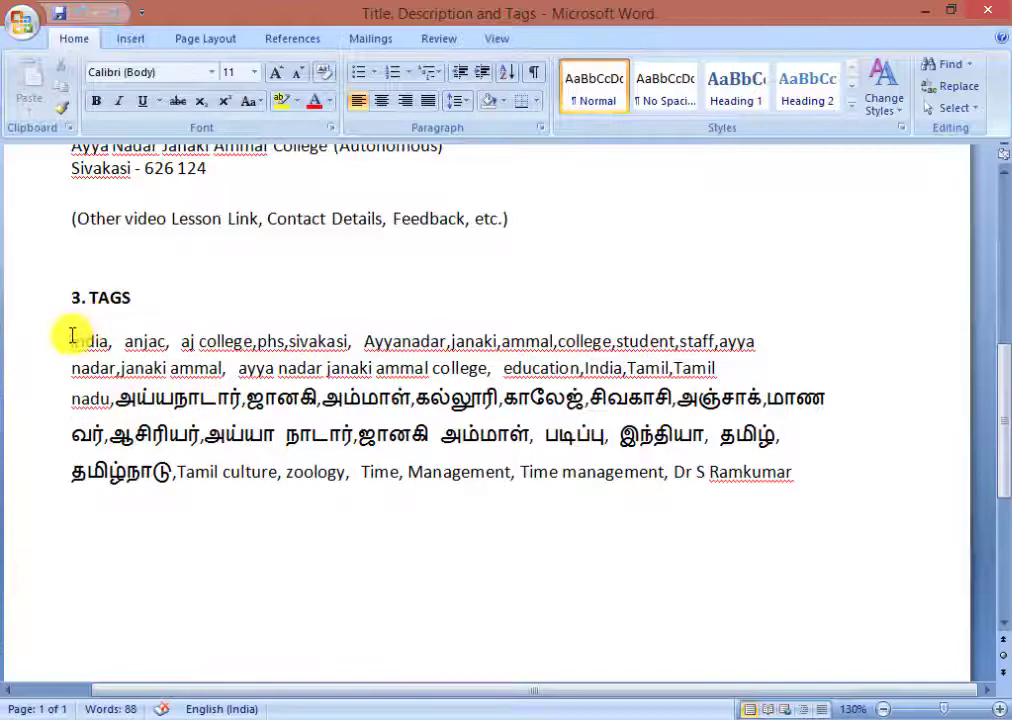
left_click_drag(73, 337, 788, 476)
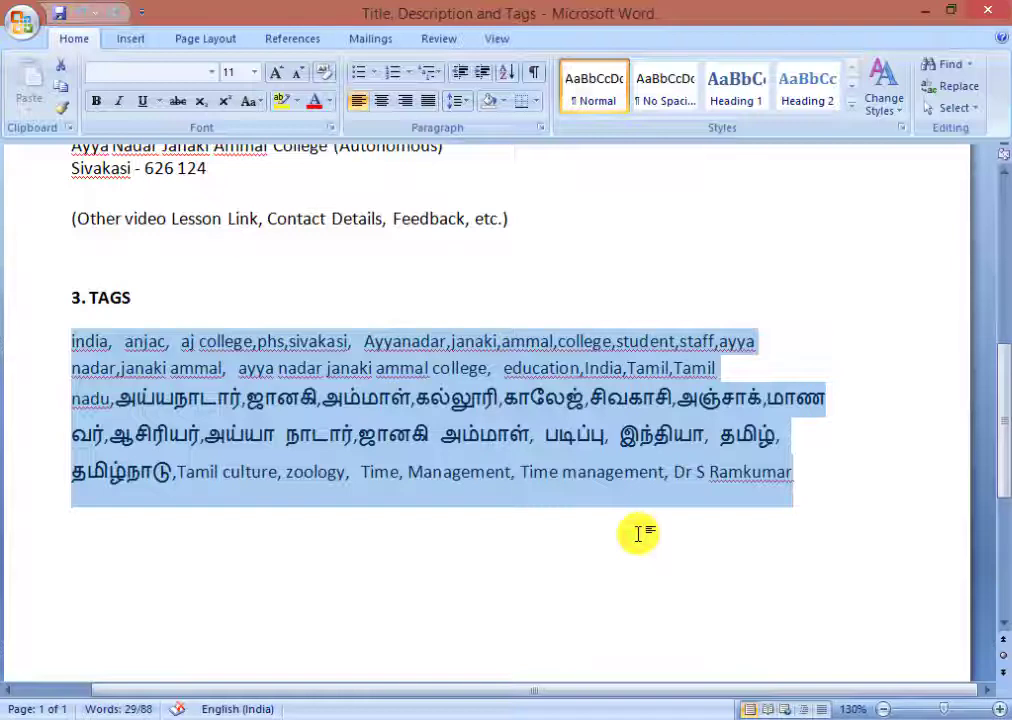
left_click(654, 397)
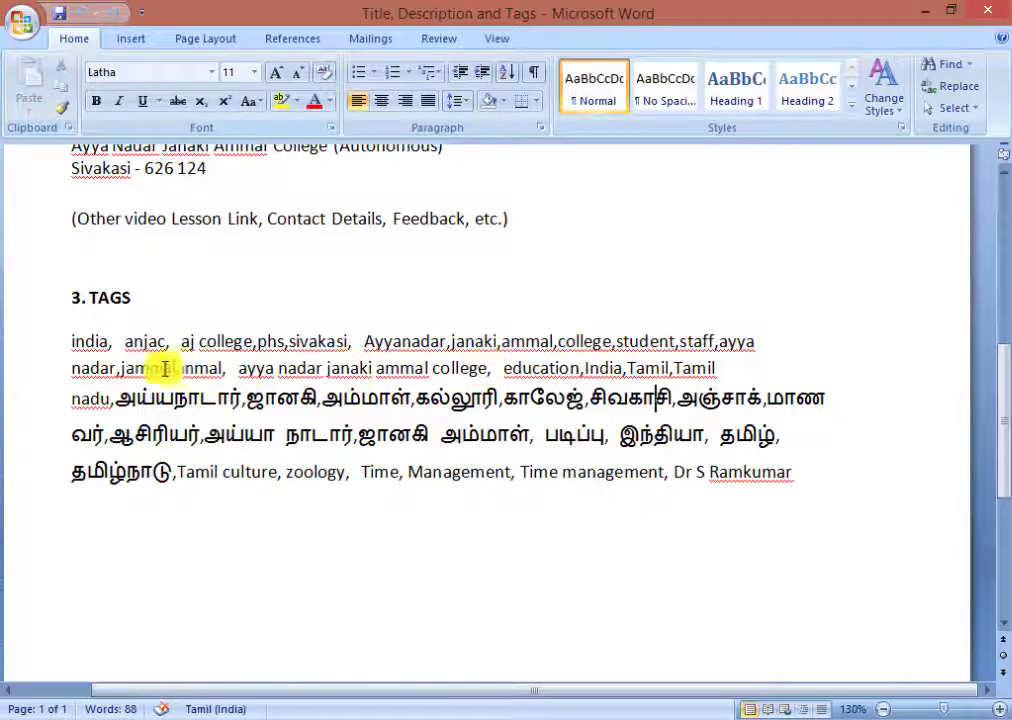
left_click(96, 341)
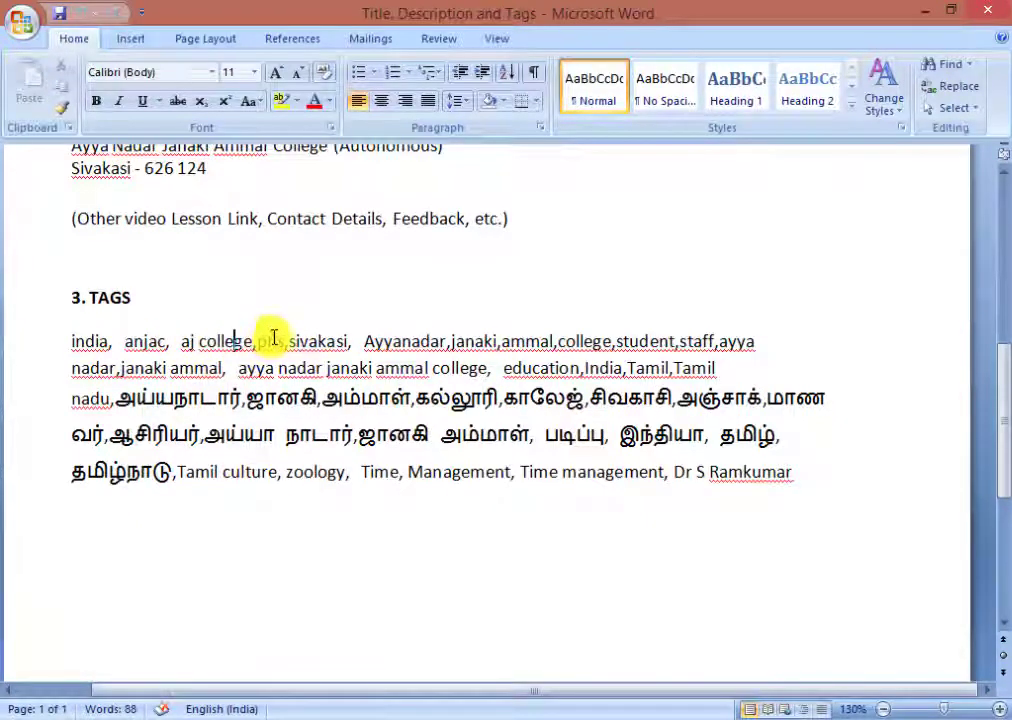
left_click(276, 341)
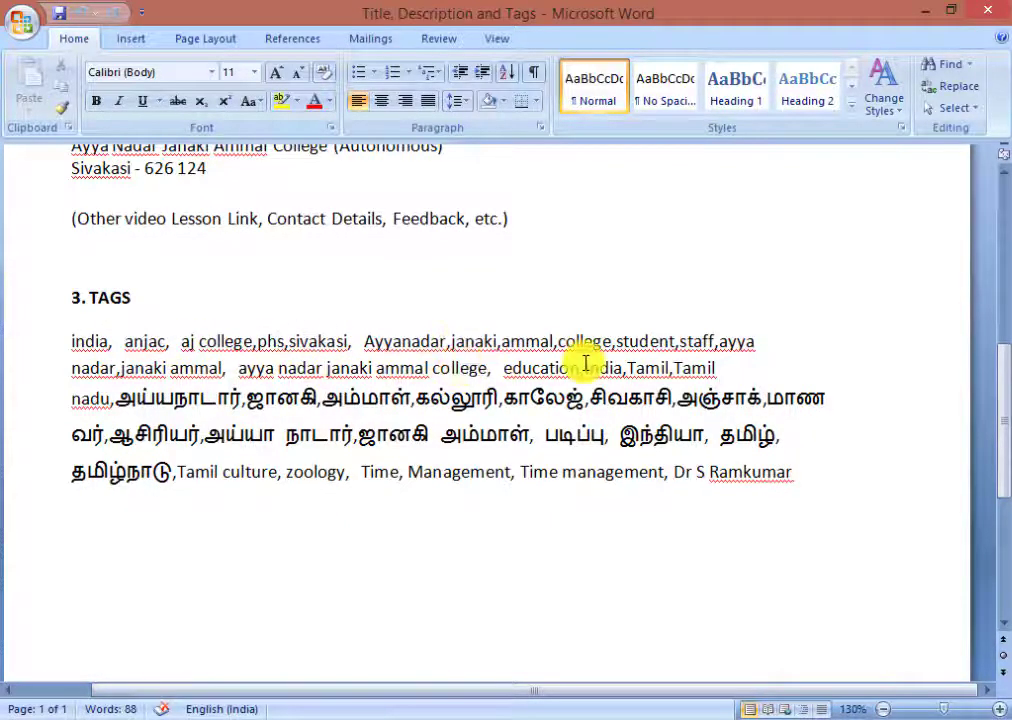
- Examine the "aj college" tag, the "Time Management" topic in the example title, and the lesson lines of the video description
left_click_drag(186, 342, 252, 352)
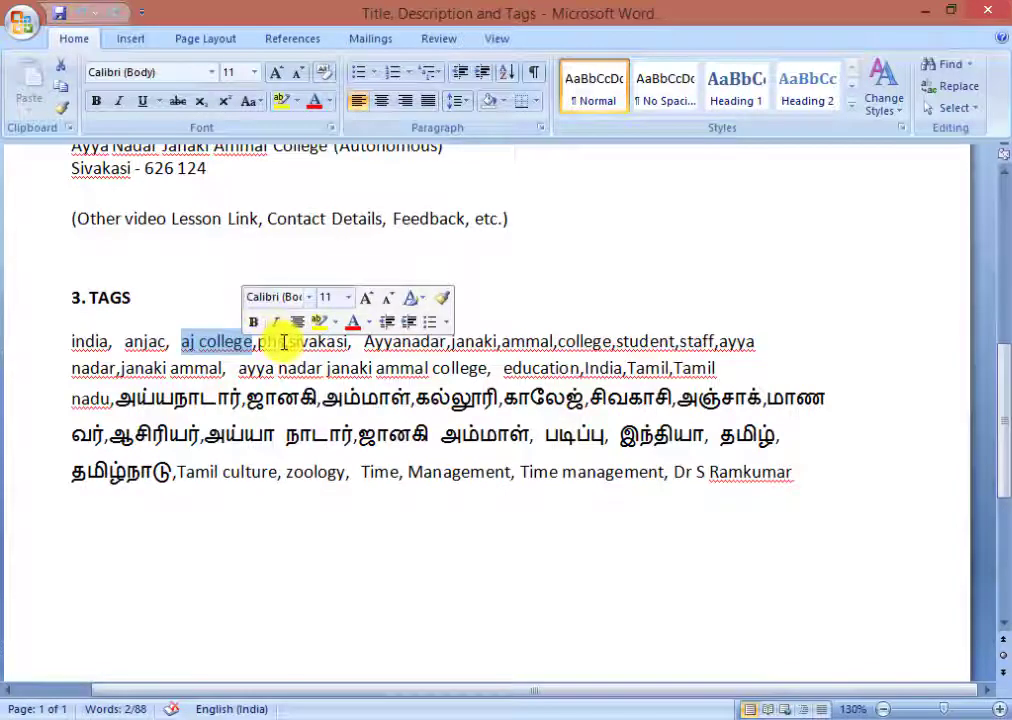
left_click(255, 404)
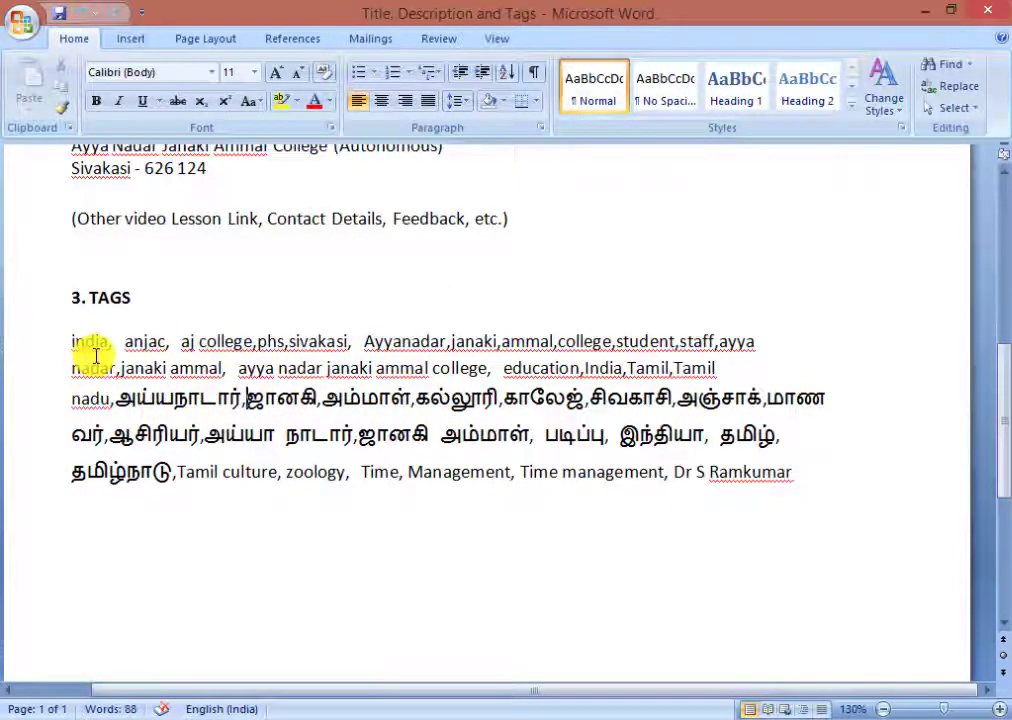
scroll(140, 413, "up", 7)
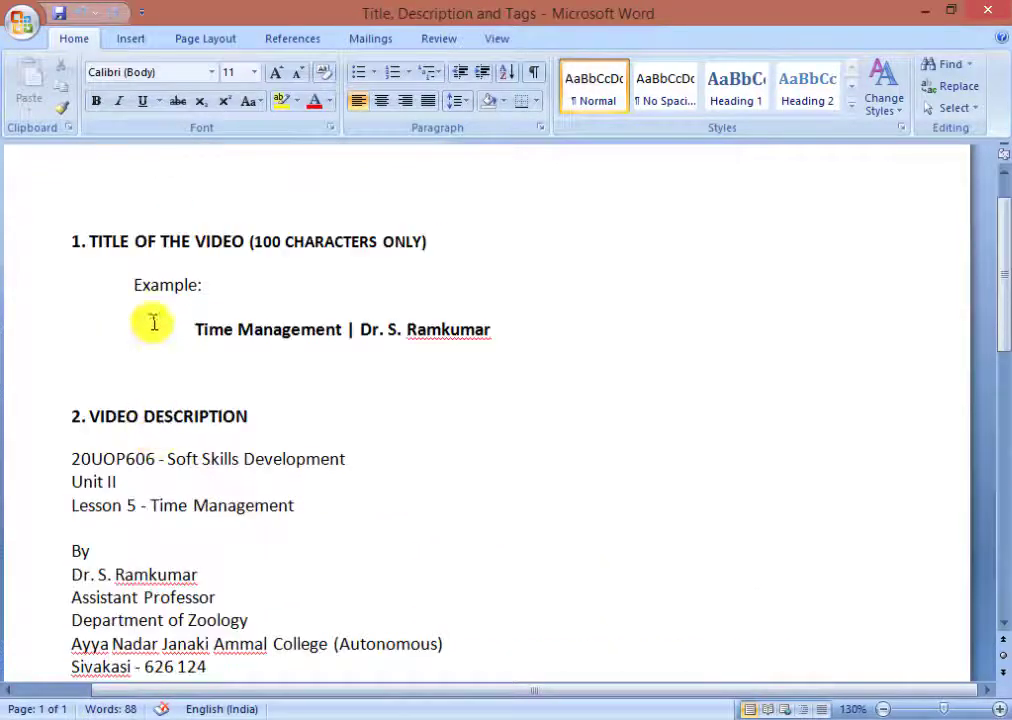
scroll(160, 328, "down", 1)
left_click_drag(192, 270, 345, 270)
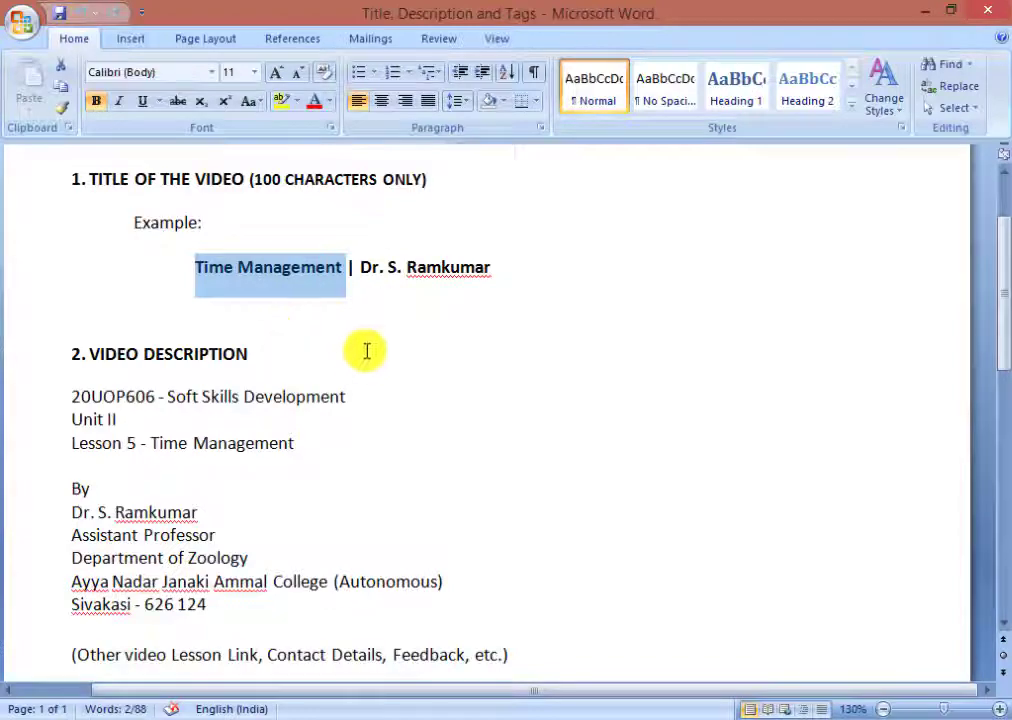
left_click(253, 270)
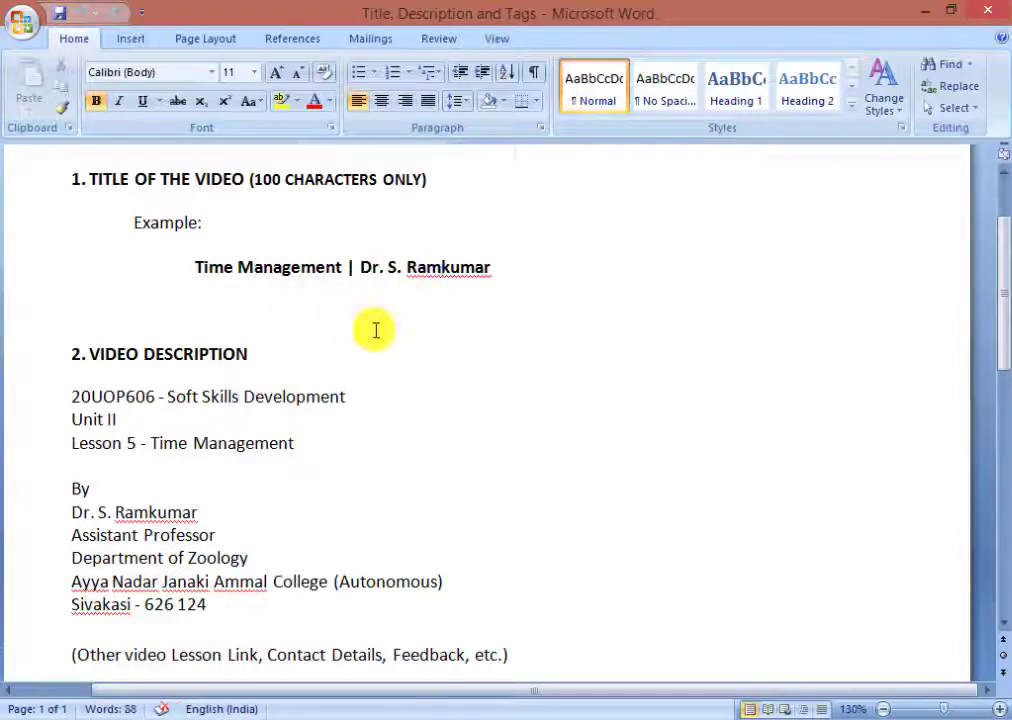
scroll(163, 352, "down", 1)
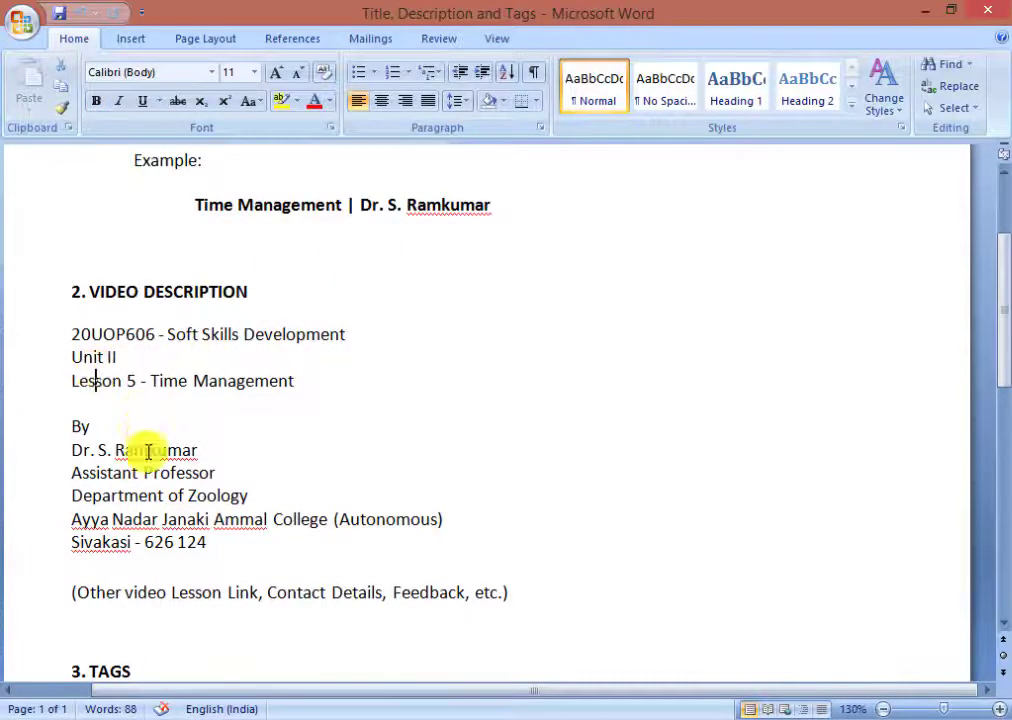
- Examine the common college tags from "india" through "Tamil culture" and the department tag "zoology"
scroll(136, 524, "down", 5)
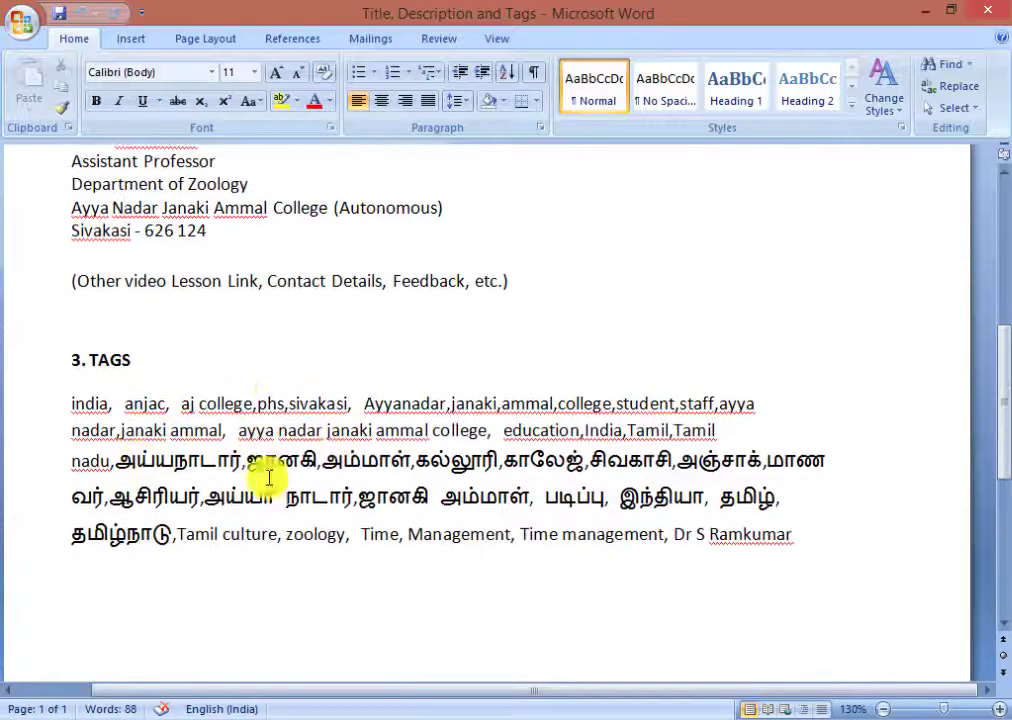
left_click(281, 536)
left_click_drag(233, 527, 70, 407)
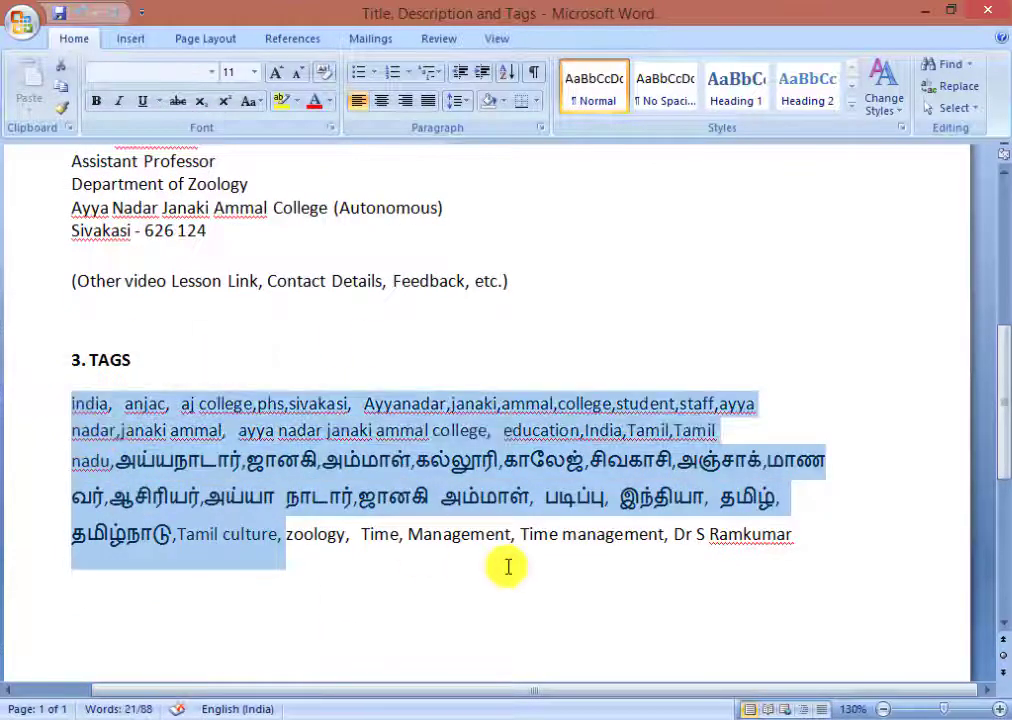
left_click(510, 534)
left_click_drag(286, 537, 345, 536)
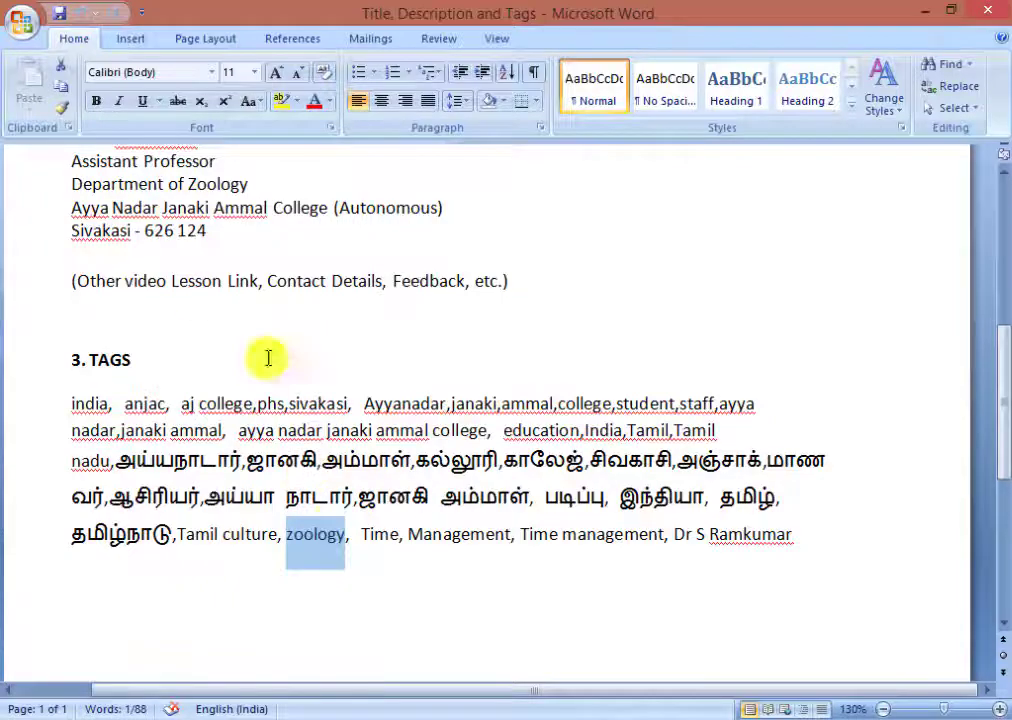
left_click(328, 542)
- Compare the title's "Time Management" topic with the tags "Time", "Management" and "Time management"
scroll(363, 540, "up", 7)
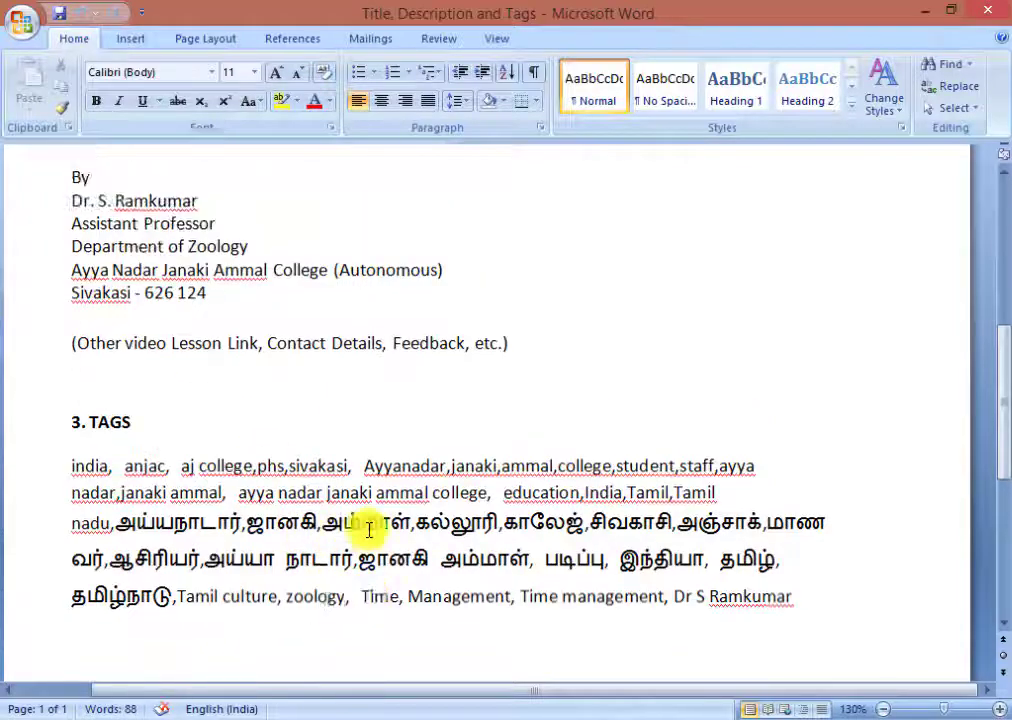
scroll(188, 338, "down", 1)
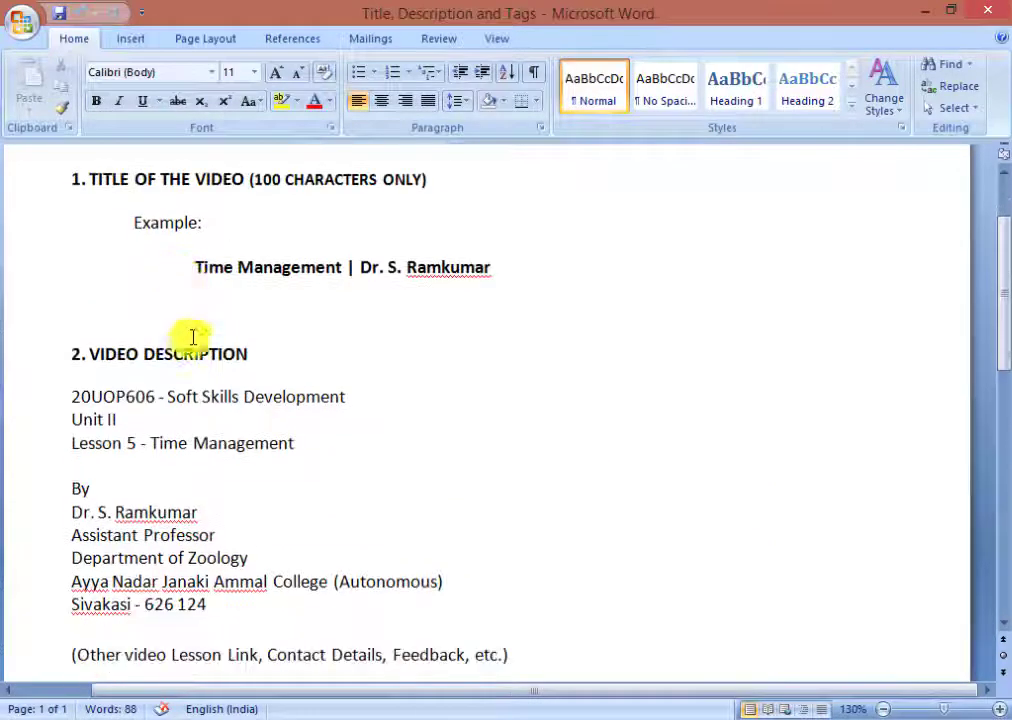
left_click_drag(195, 267, 328, 276)
scroll(303, 340, "down", 3)
scroll(303, 340, "down", 5)
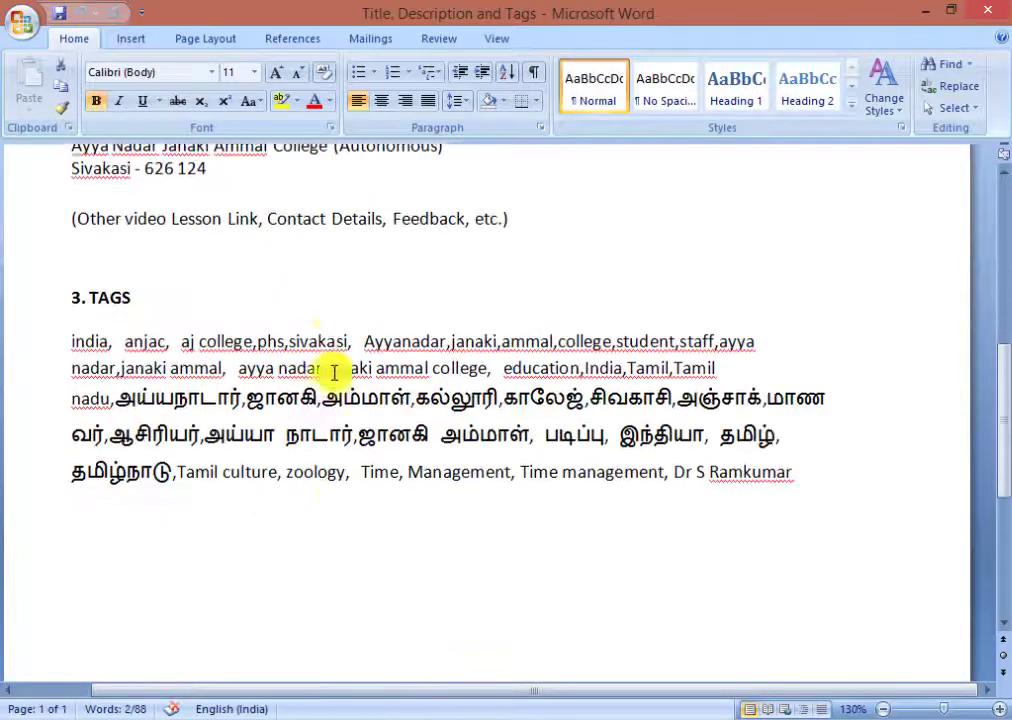
left_click_drag(362, 417, 403, 425)
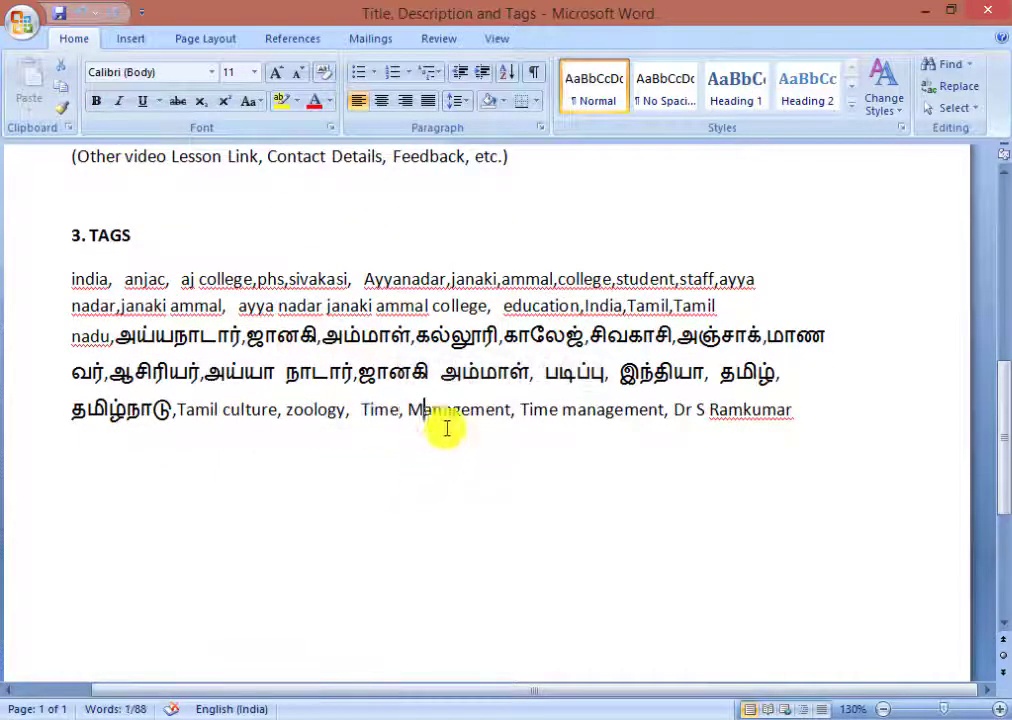
left_click_drag(513, 410, 422, 420)
left_click(508, 410)
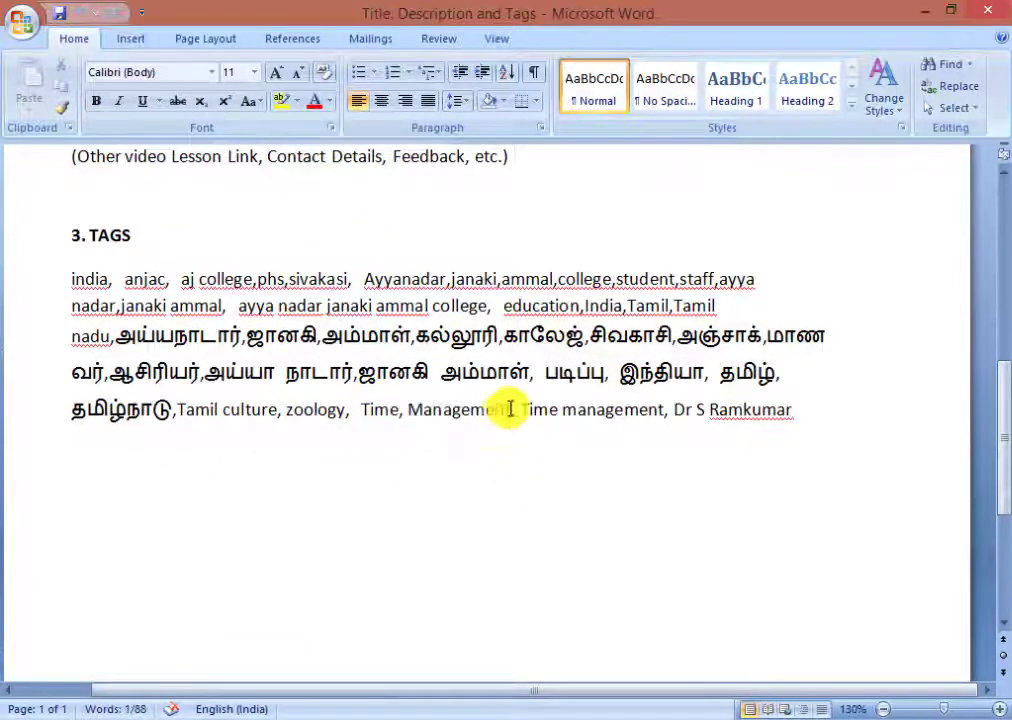
left_click_drag(521, 412, 621, 413)
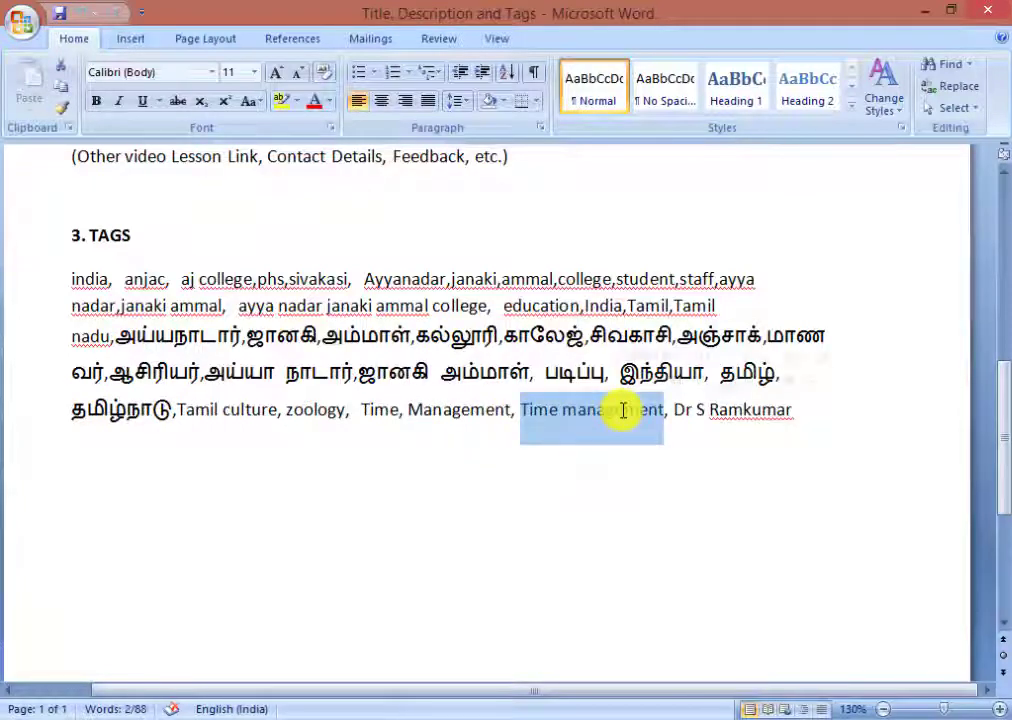
left_click(578, 413)
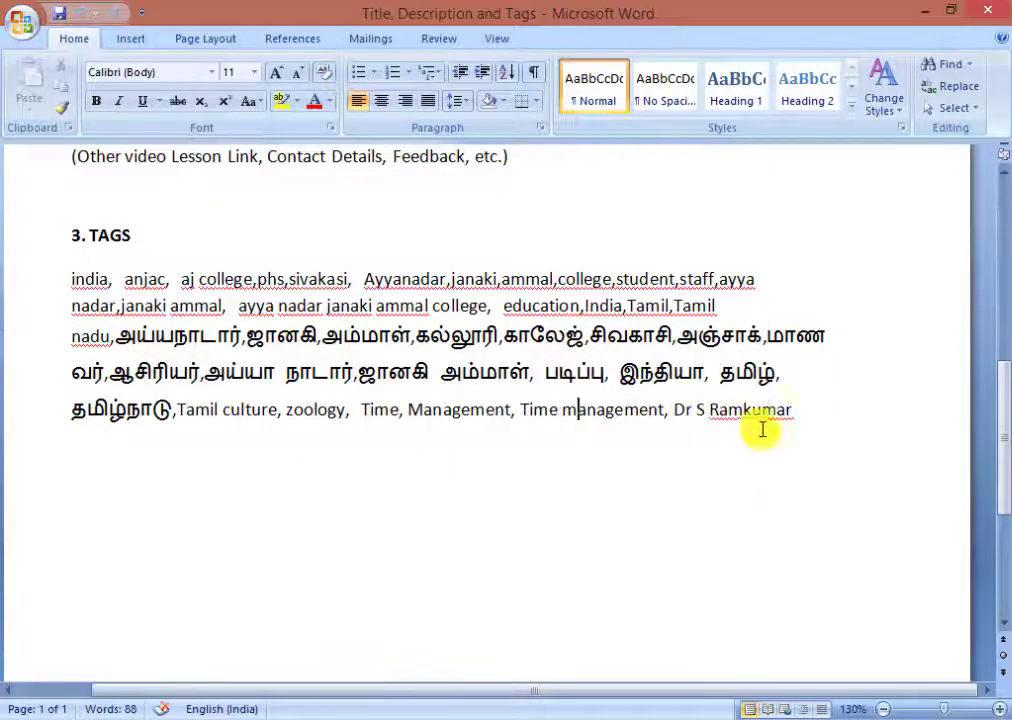
- Examine the presenter's name tag at the end of the Tags section and the complete tag list
left_click_drag(793, 414, 672, 416)
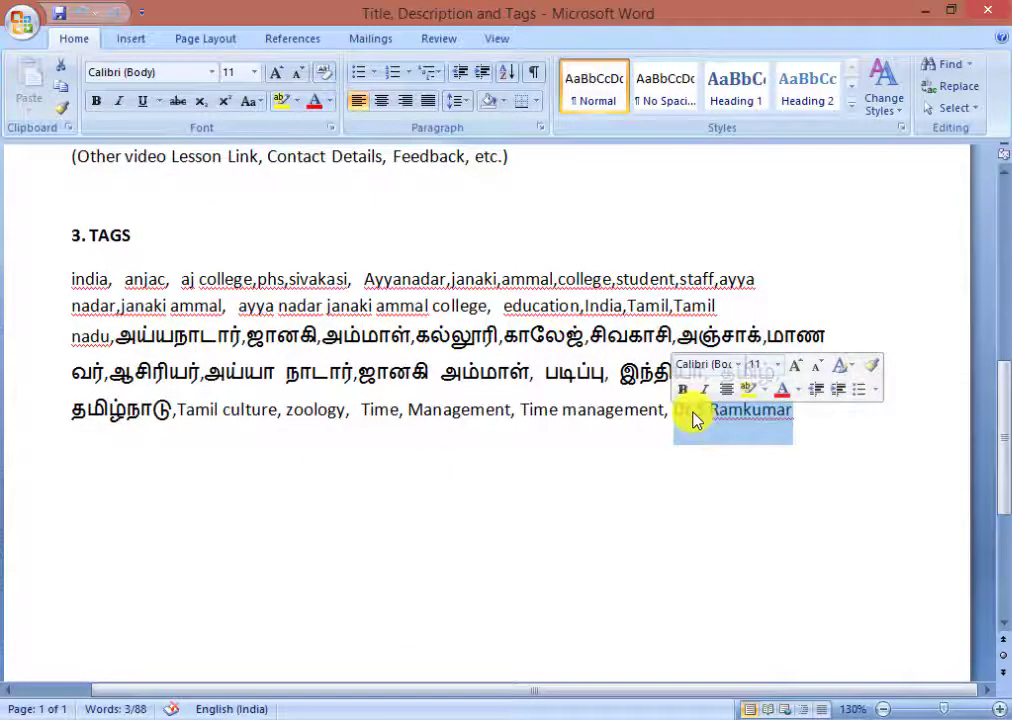
left_click(728, 412)
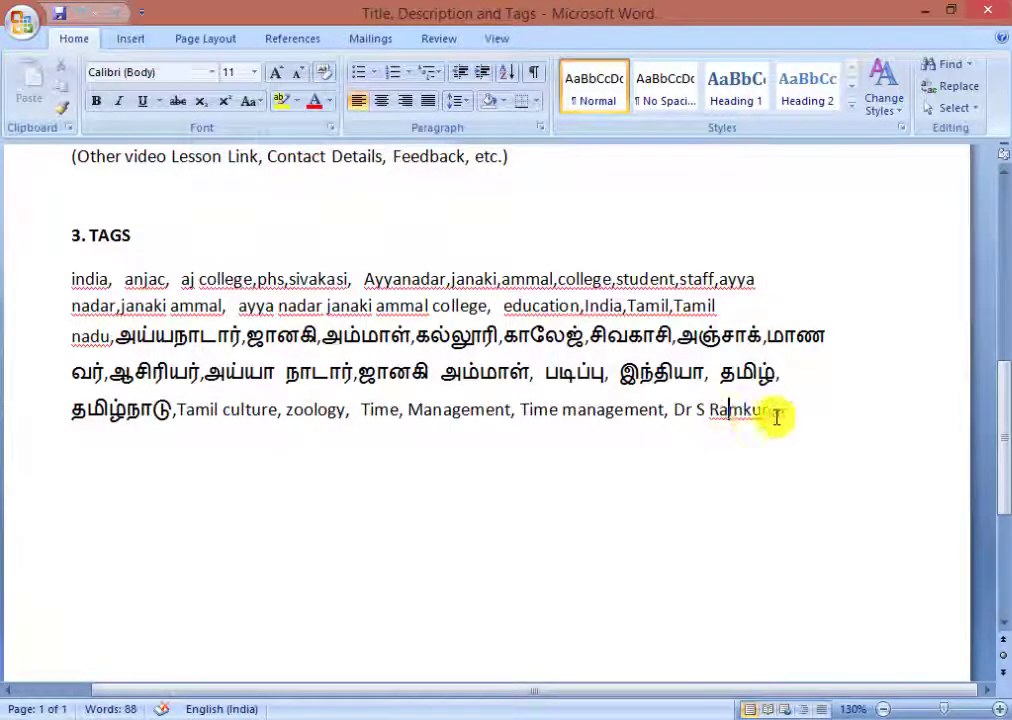
left_click_drag(806, 409, 78, 283)
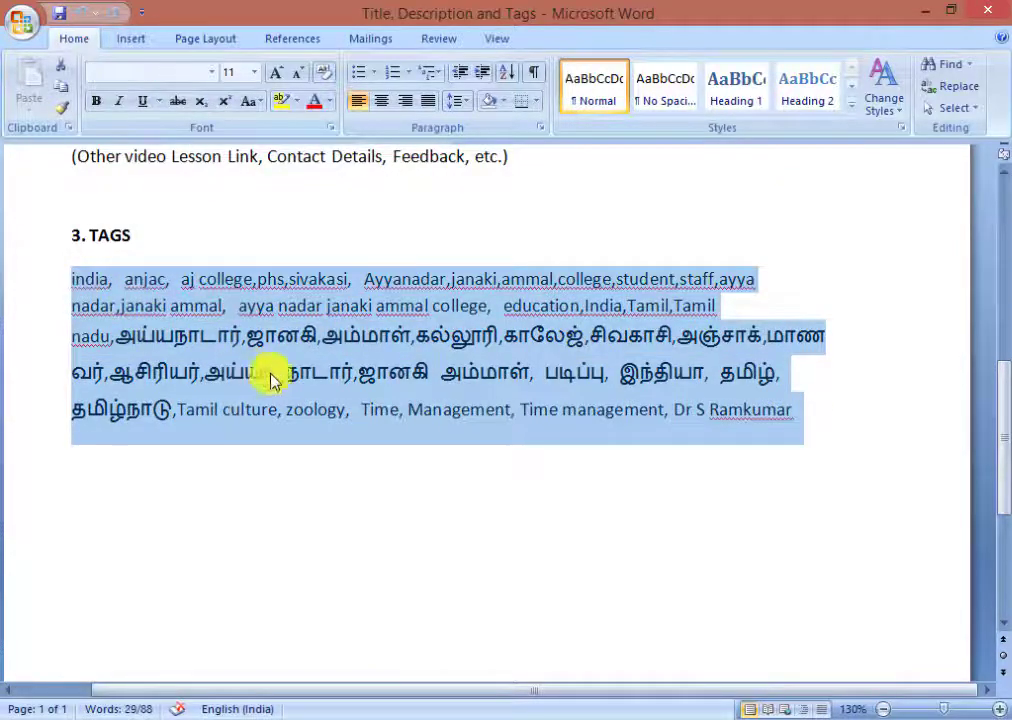
left_click(314, 405)
scroll(312, 395, "up", 2)
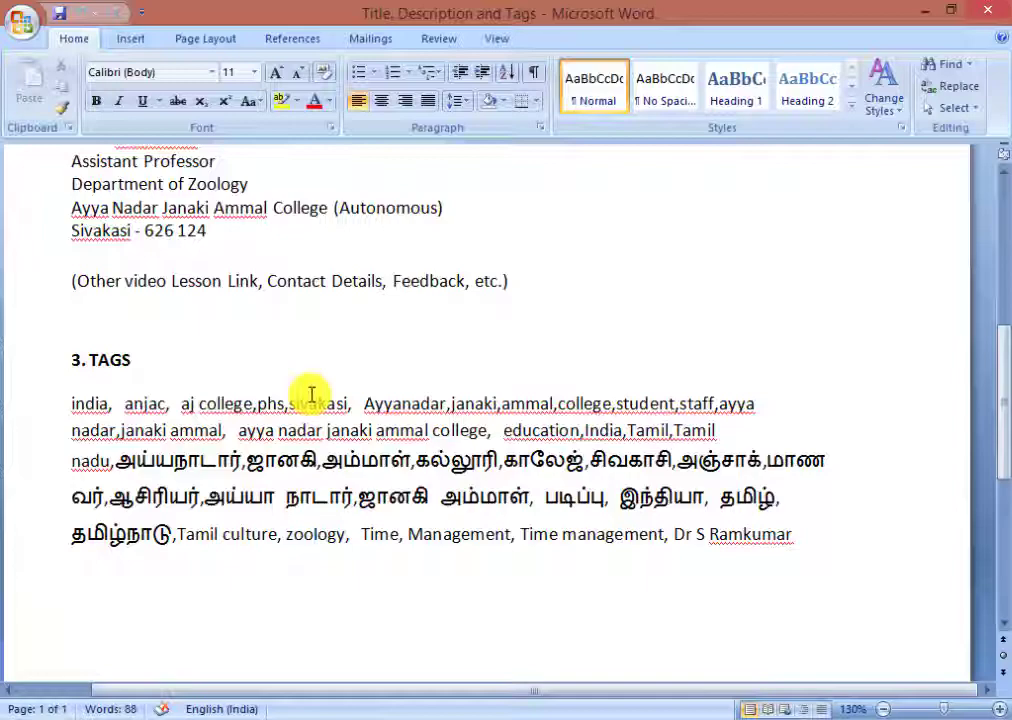
- Review the title, description and tags together at 100% zoom and close the document
scroll(242, 361, "down", 3, "ctrl")
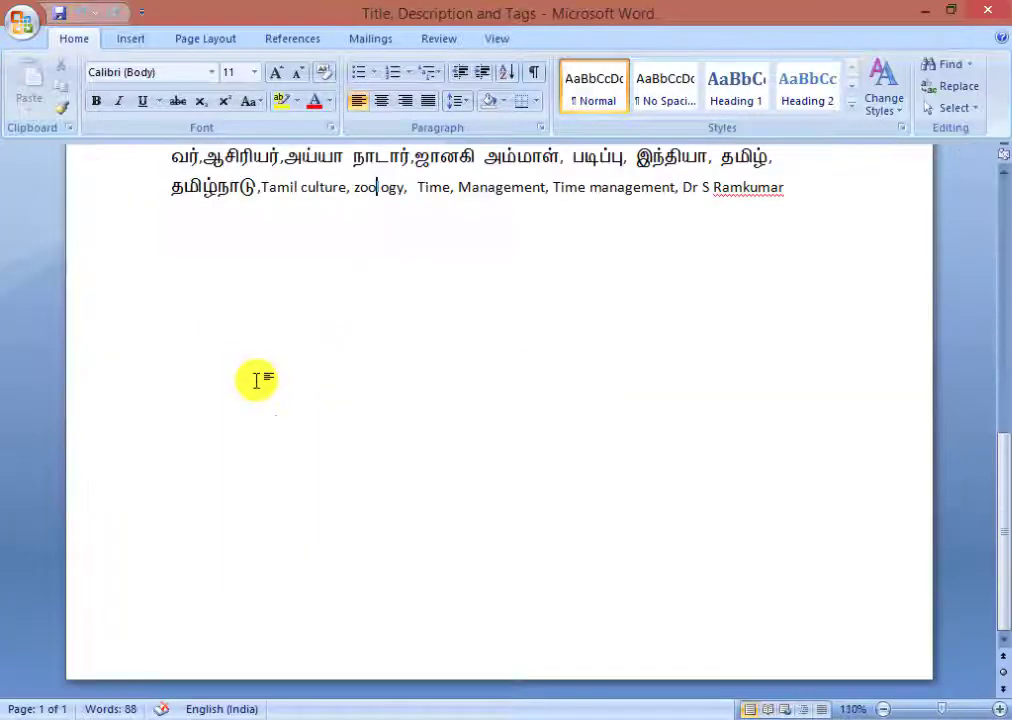
scroll(287, 373, "up", 7)
scroll(289, 372, "up", 5)
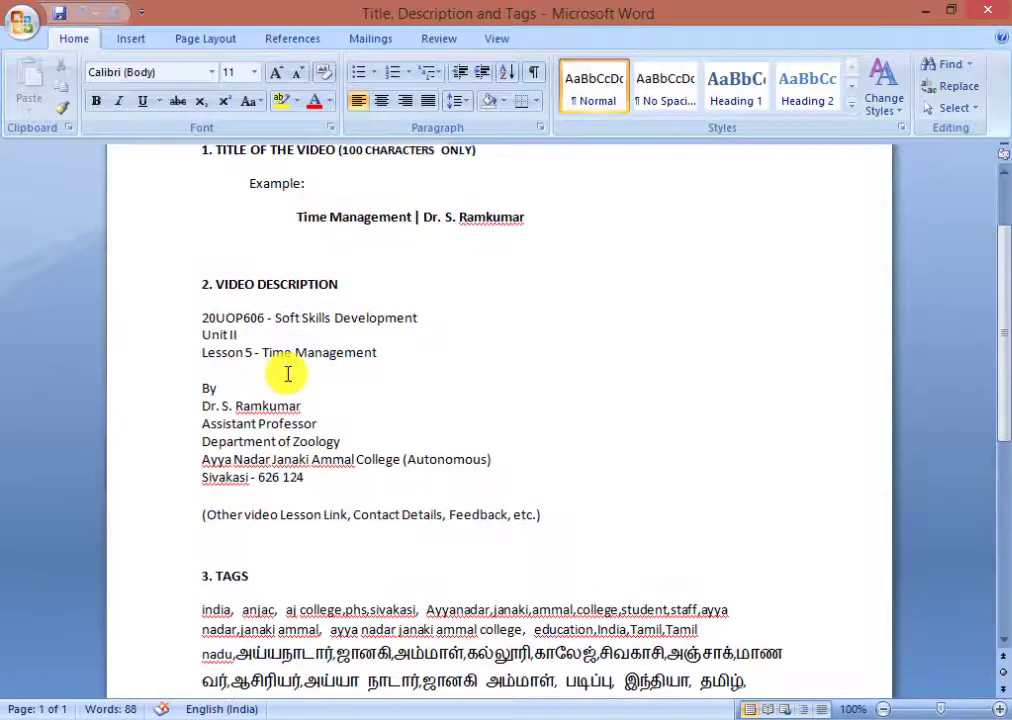
left_click(987, 10)
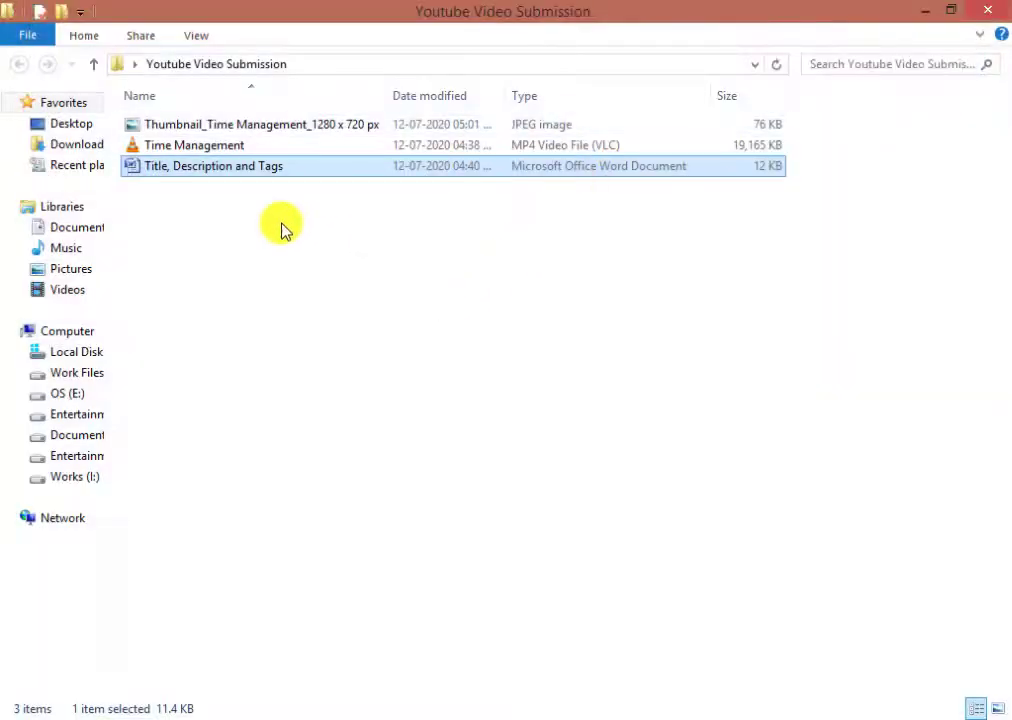
- Recheck the thumbnail and the Title, Description and Tags document in the Youtube Video Submission folder, and close both files
left_click(190, 148)
double_click(176, 129)
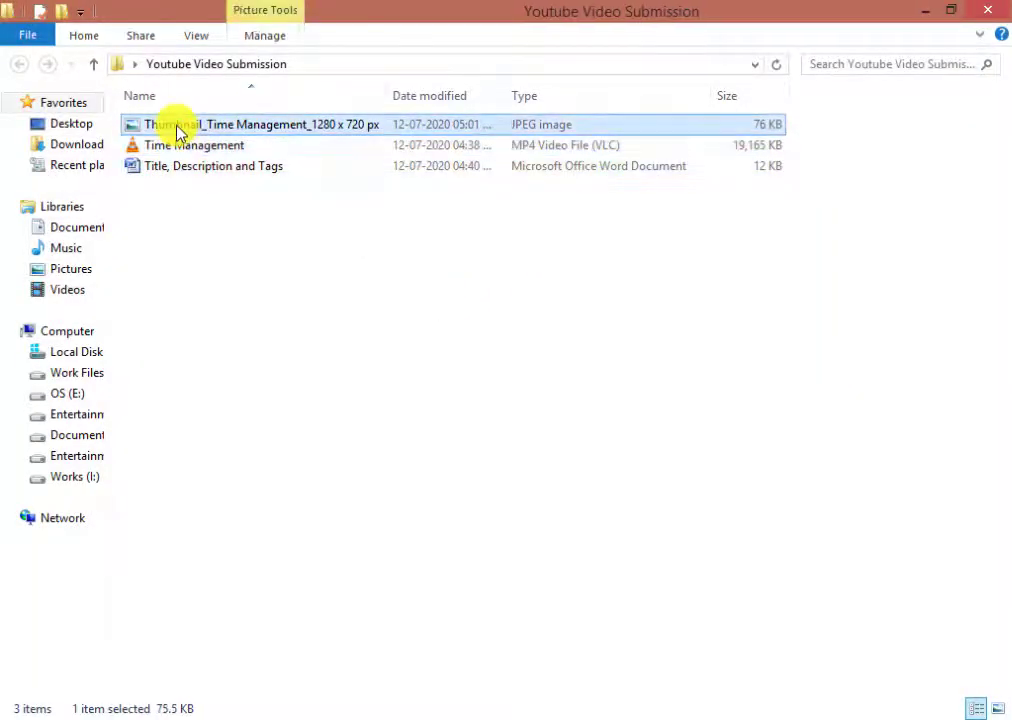
key("alt+F4")
double_click(182, 170)
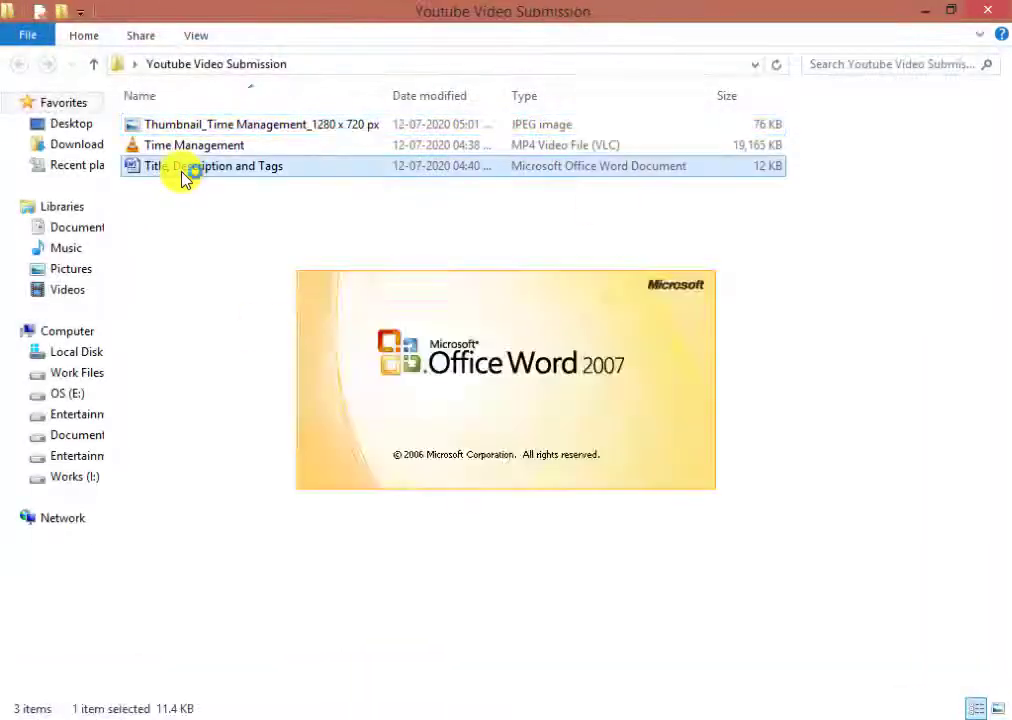
scroll(290, 420, "down", 8)
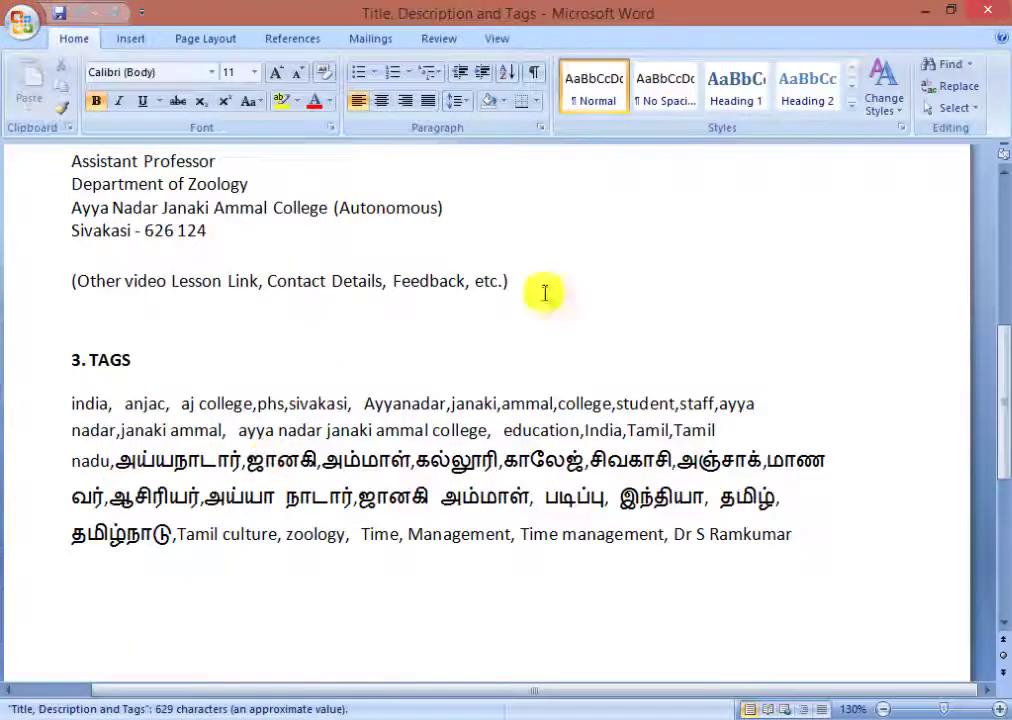
left_click(988, 10)
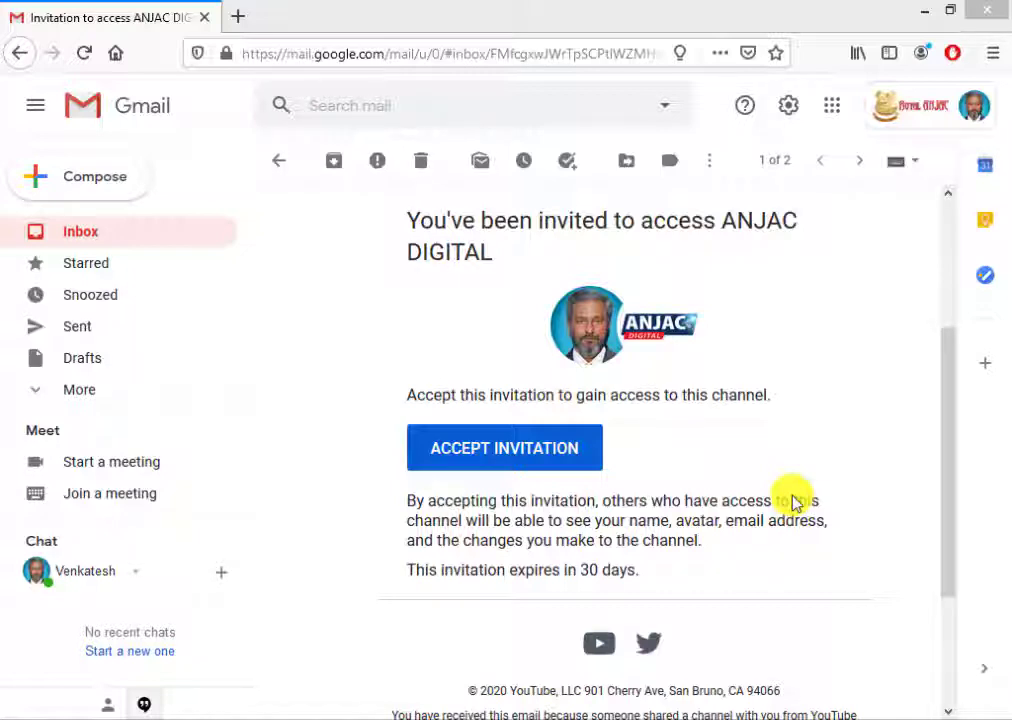
- Accept the ANJAC DIGITAL invitation from the Gmail message and go to the channel's dashboard in YouTube Studio
left_click(552, 455)
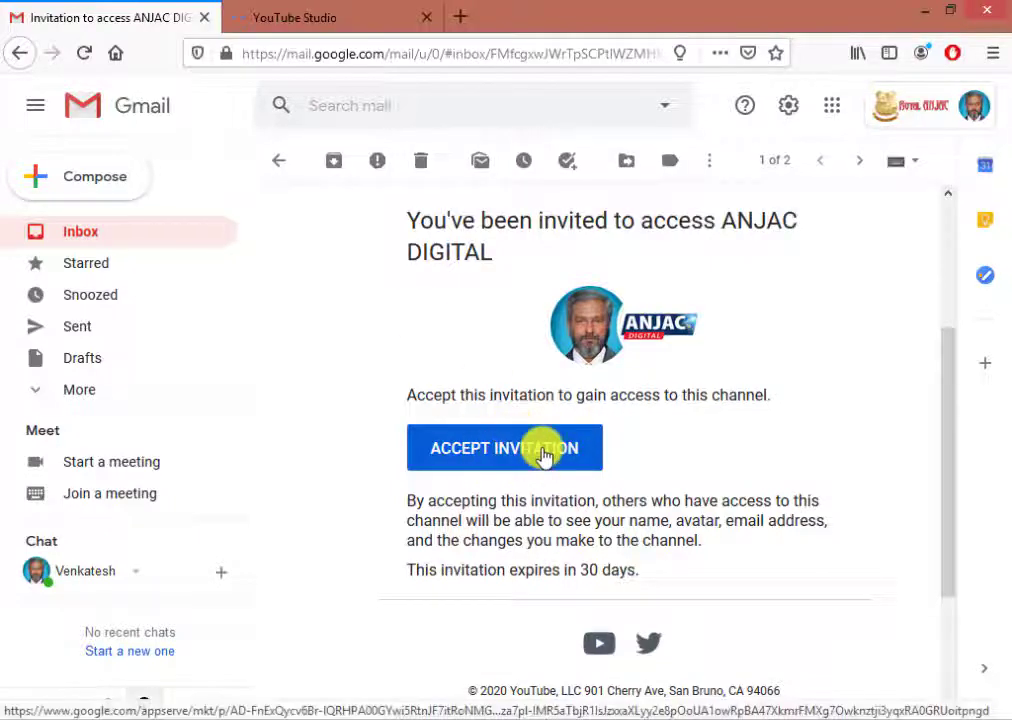
left_click(287, 10)
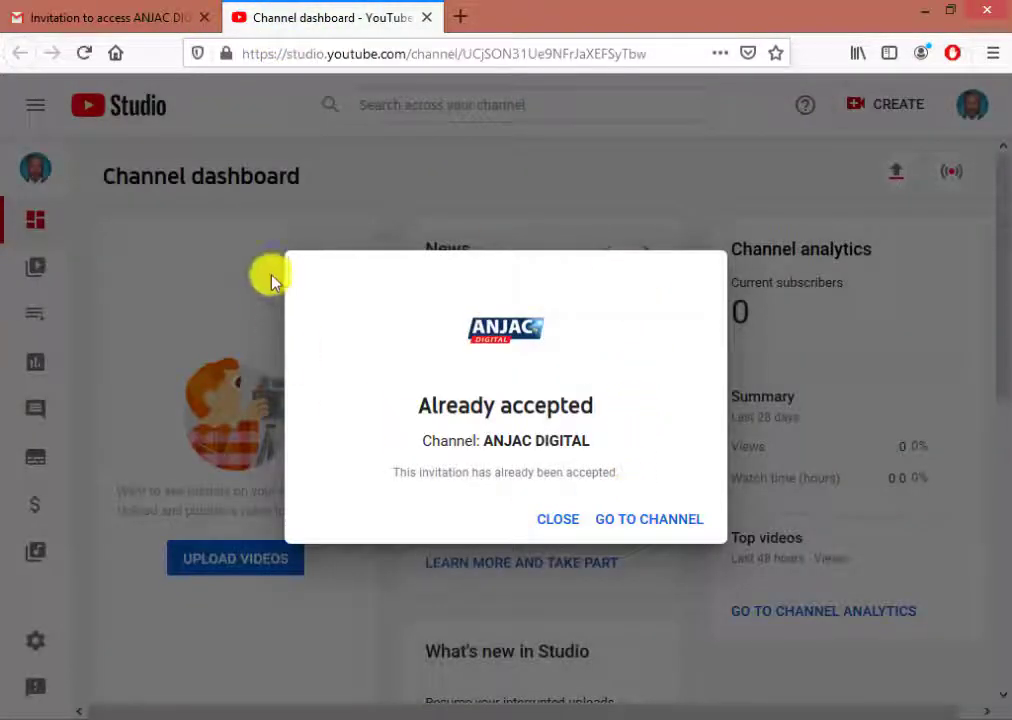
left_click(635, 525)
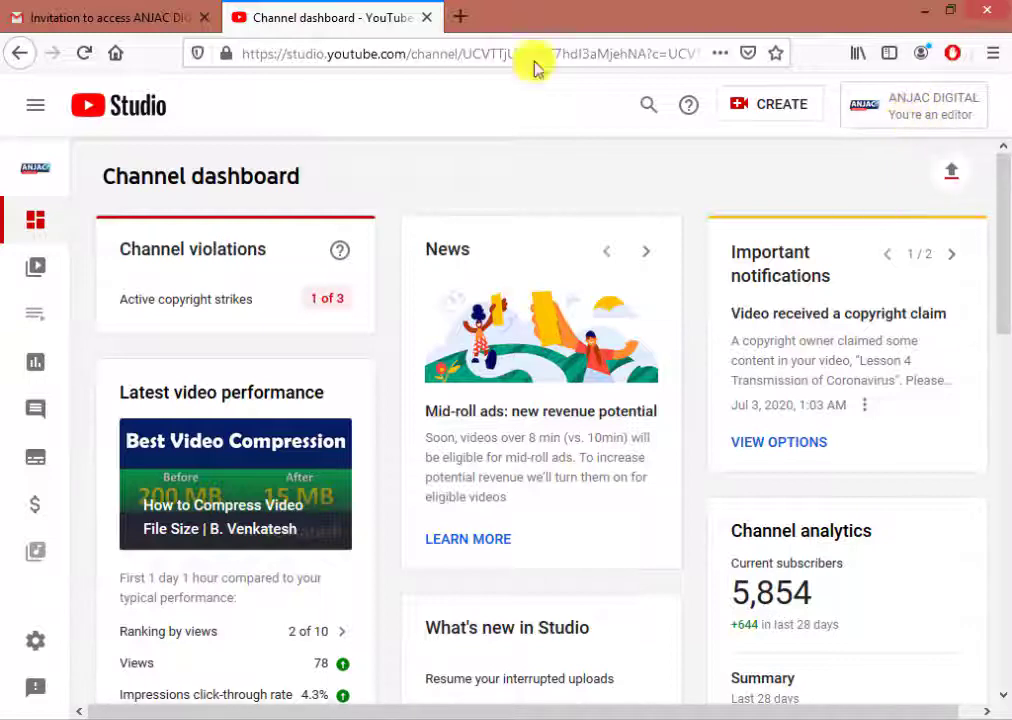
left_click(124, 12)
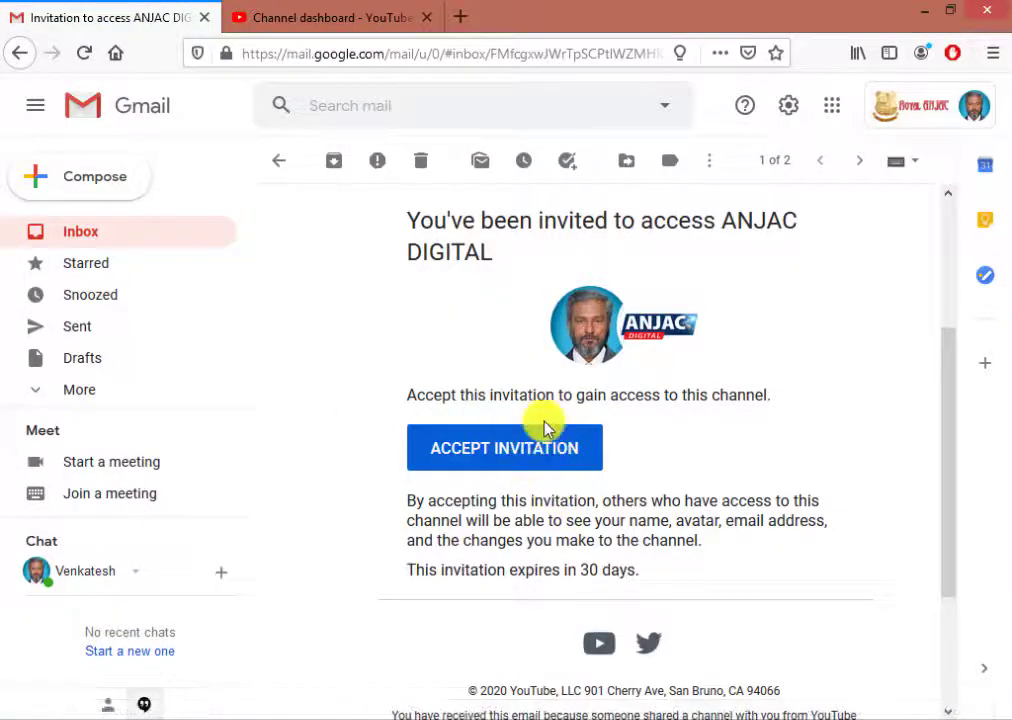
left_click(282, 12)
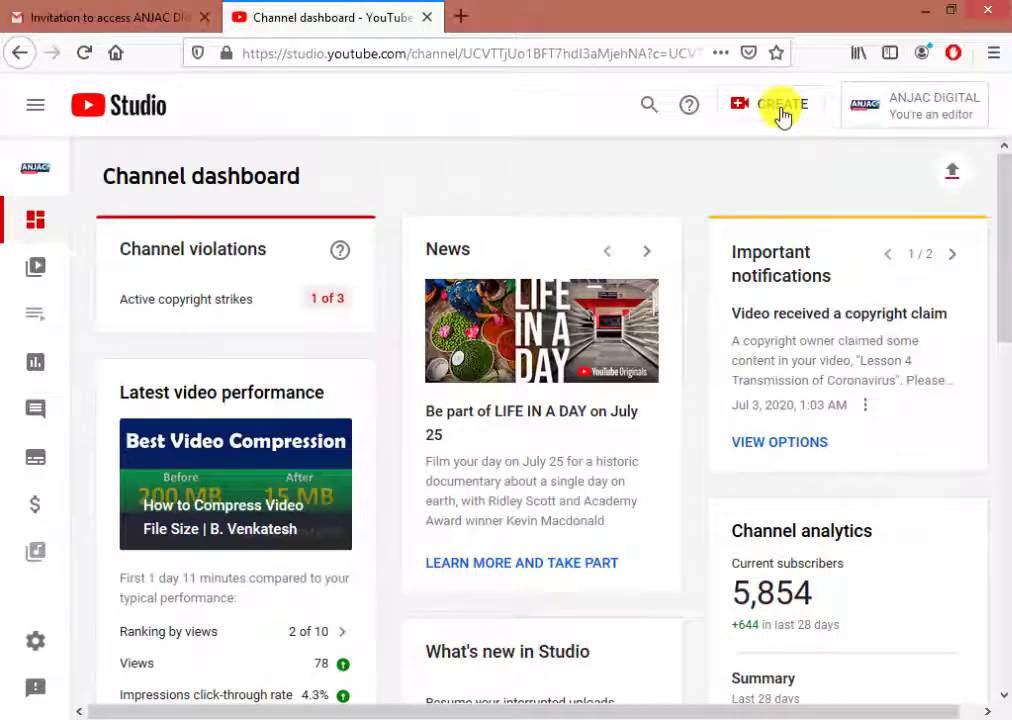
- Upload the Time Management MP4 video from the Youtube Video Submission folder on the Desktop to the channel
left_click(780, 106)
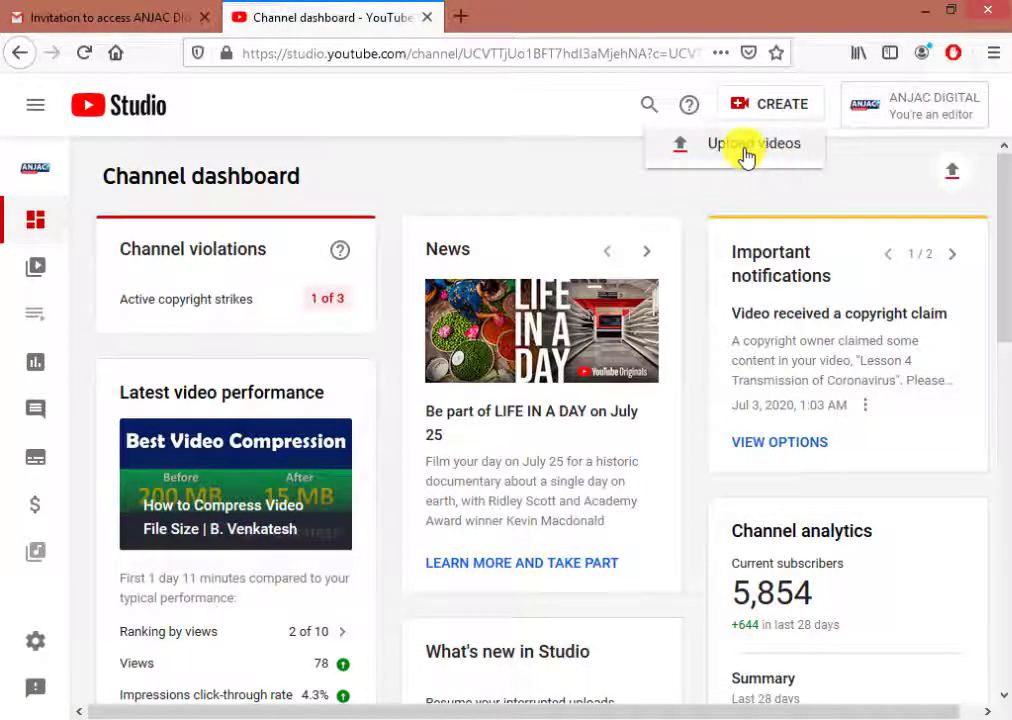
left_click(746, 155)
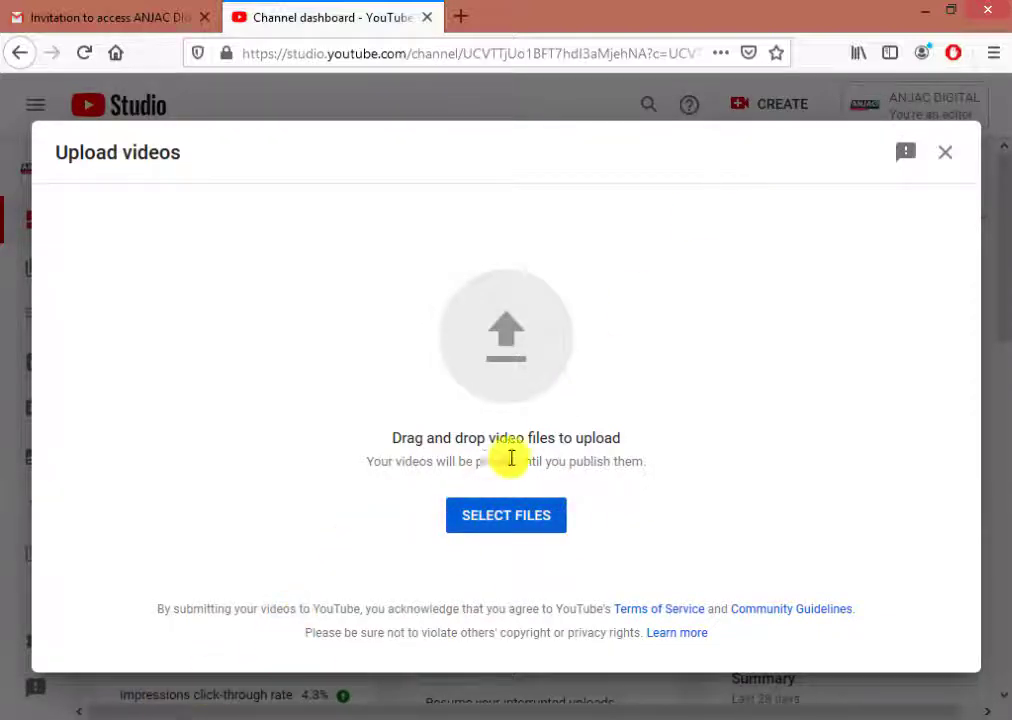
left_click(505, 527)
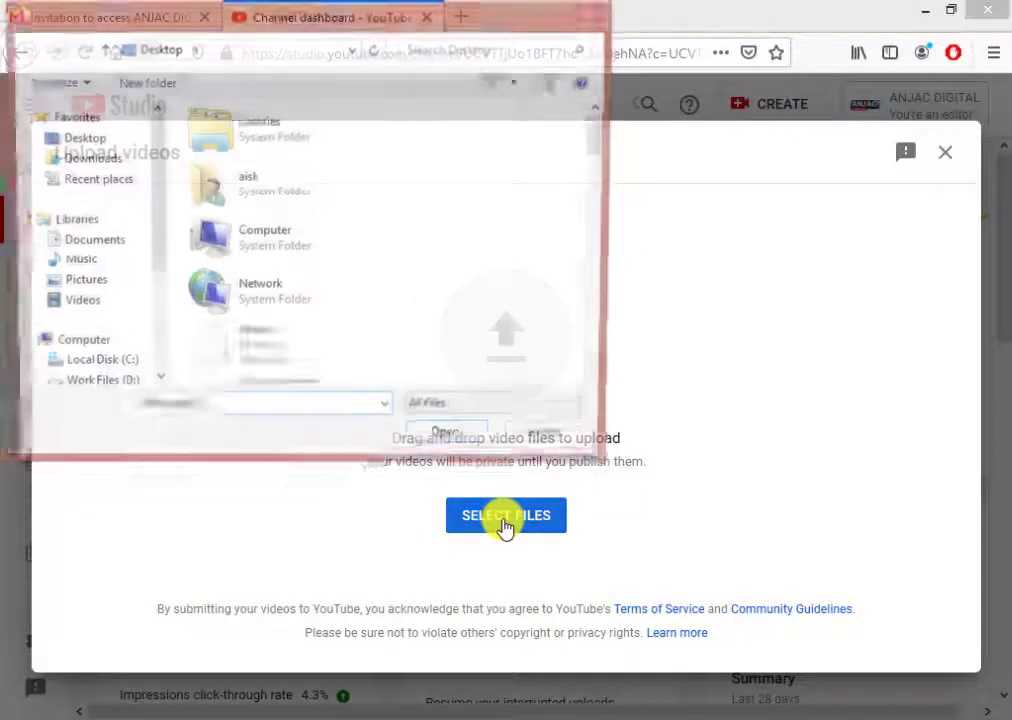
left_click_drag(598, 152, 601, 219)
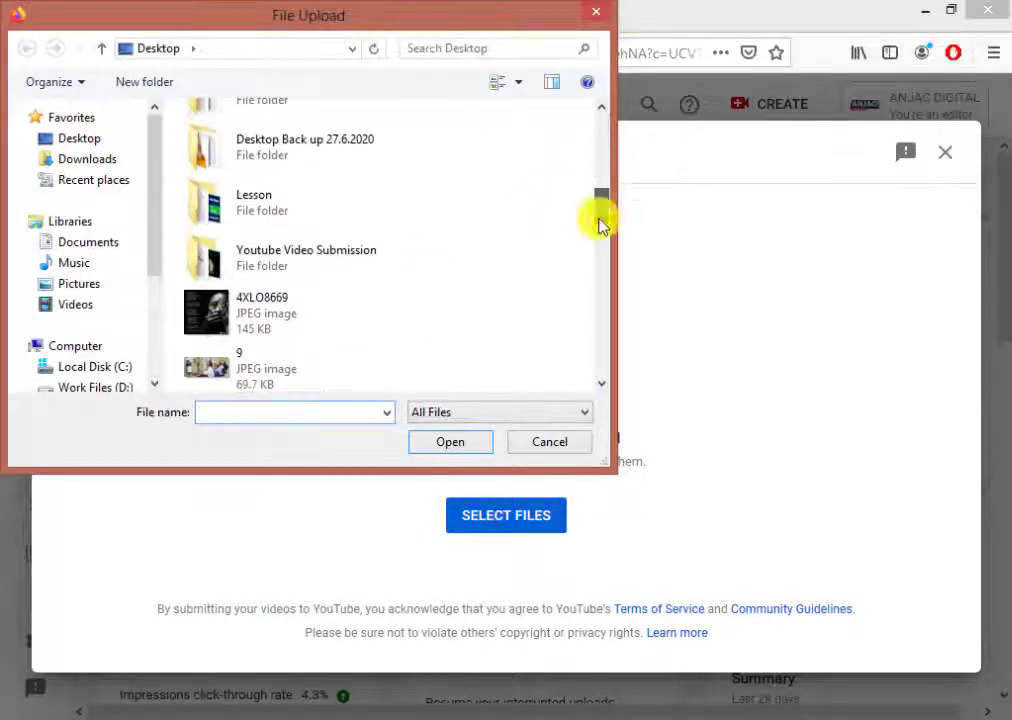
double_click(310, 268)
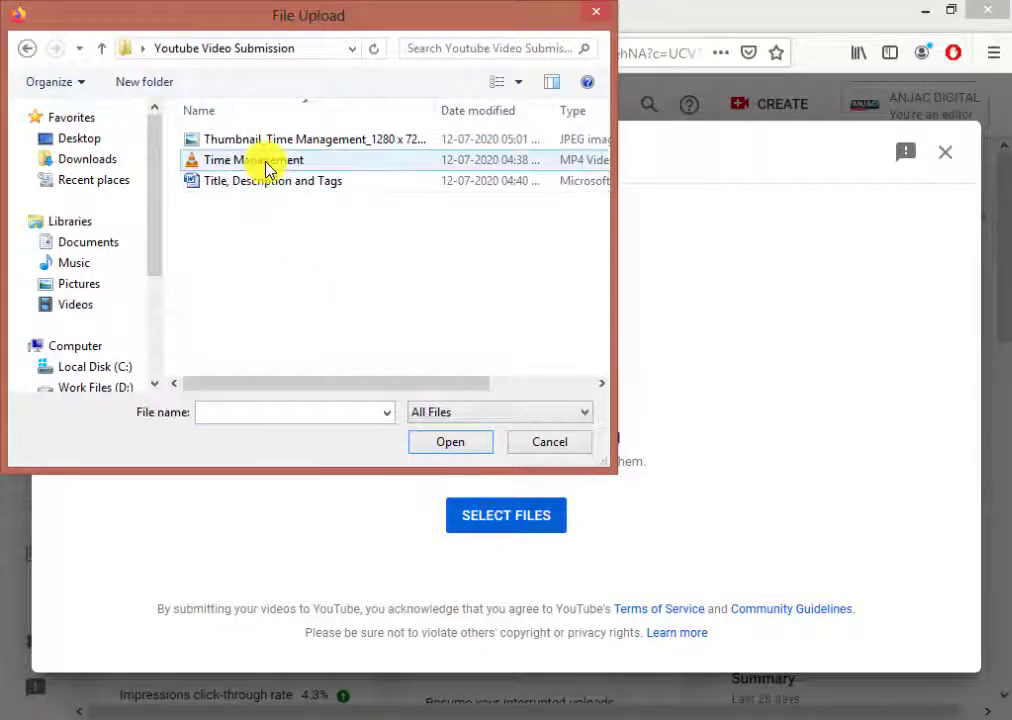
double_click(265, 170)
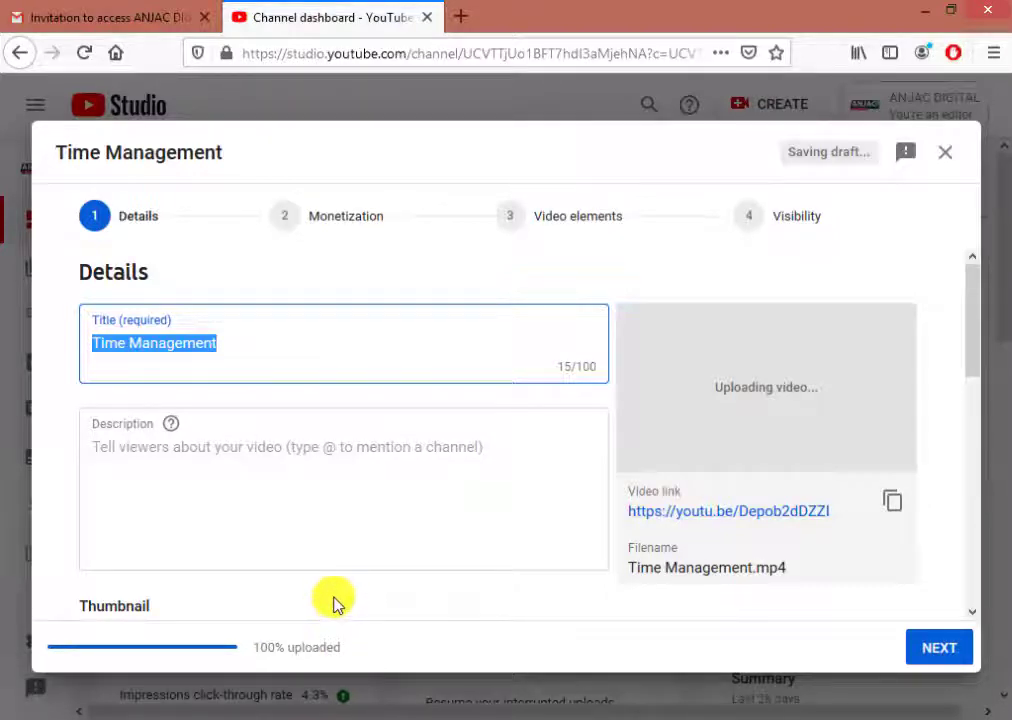
- Replace the video's title with the example title, Time Management plus the presenter's name, copied from the Title, Description and Tags document
left_click(226, 350)
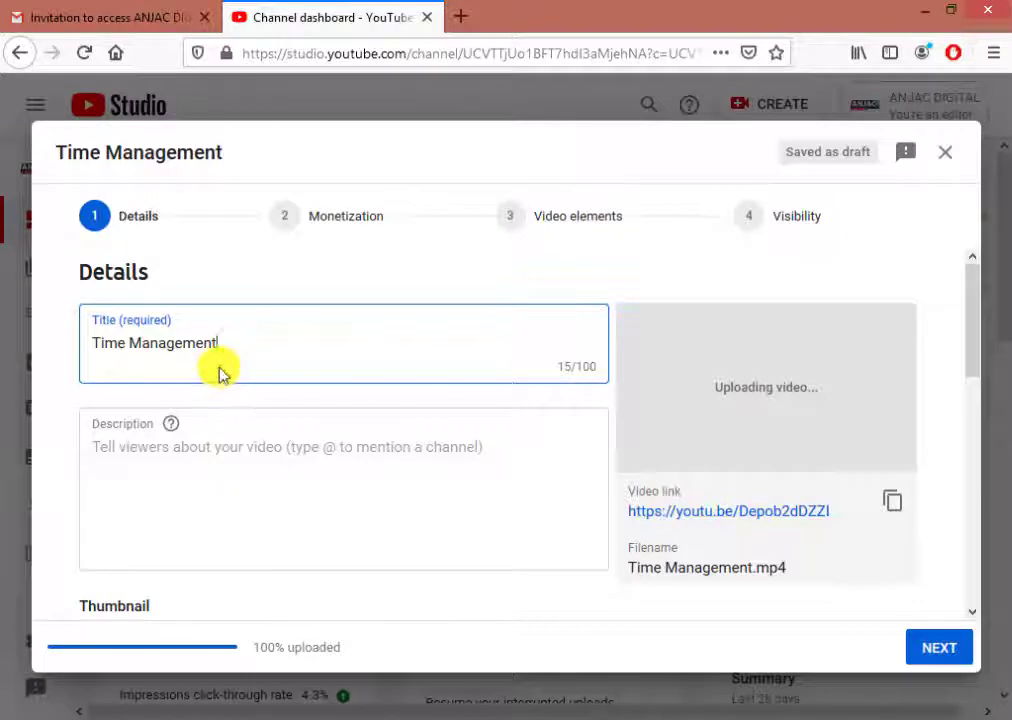
left_click_drag(226, 343, 104, 345)
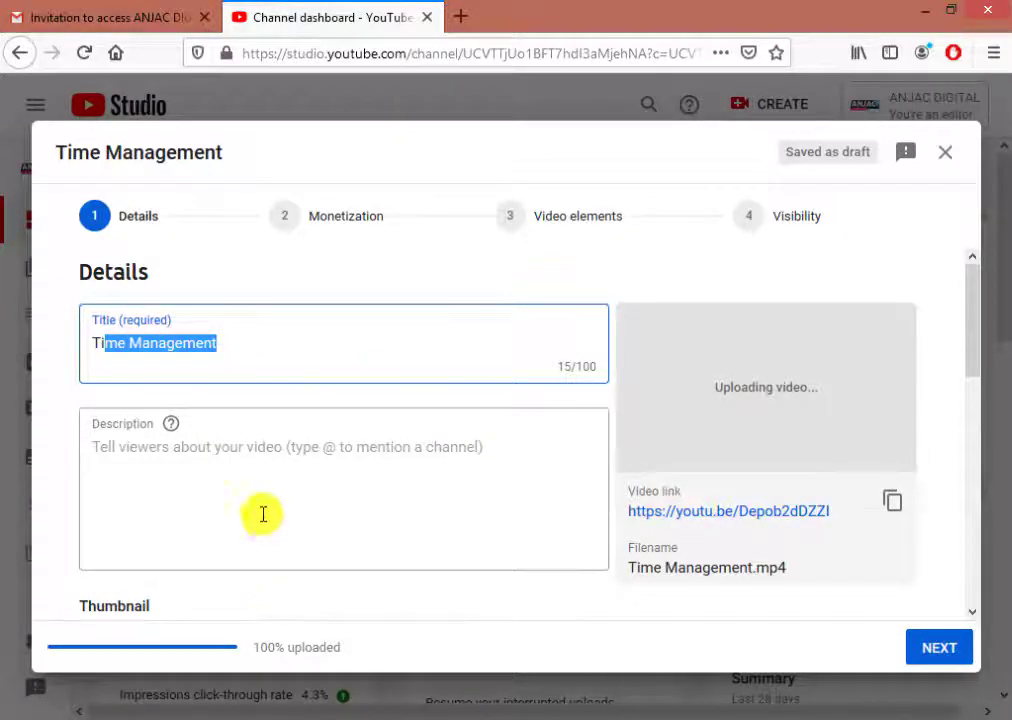
mouse_move(113, 706)
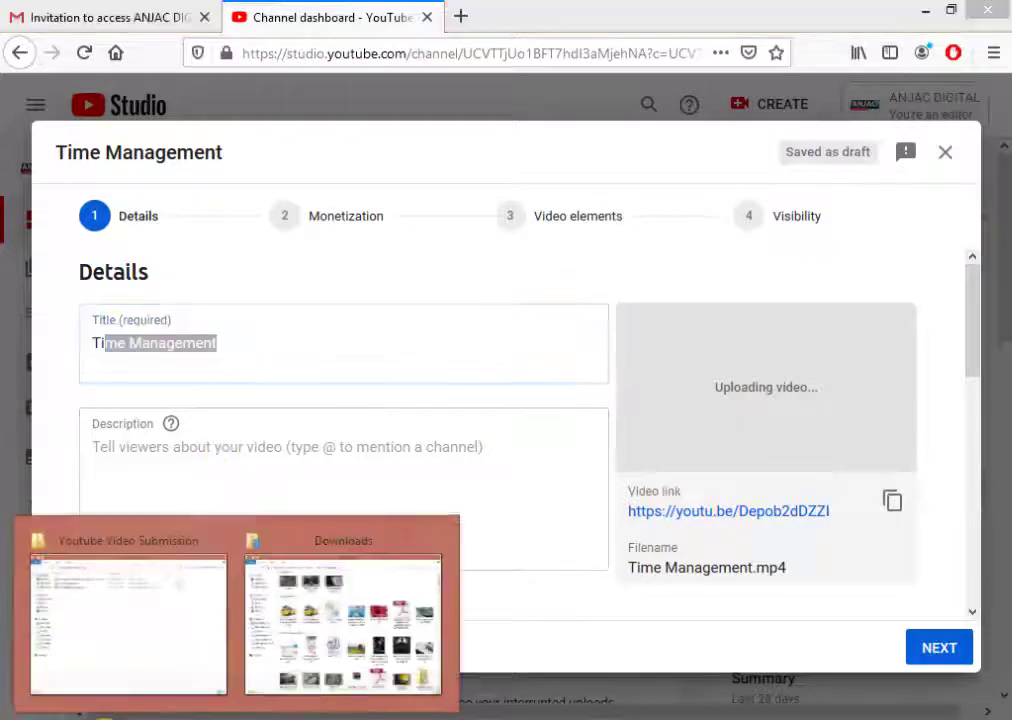
left_click(129, 639)
double_click(197, 167)
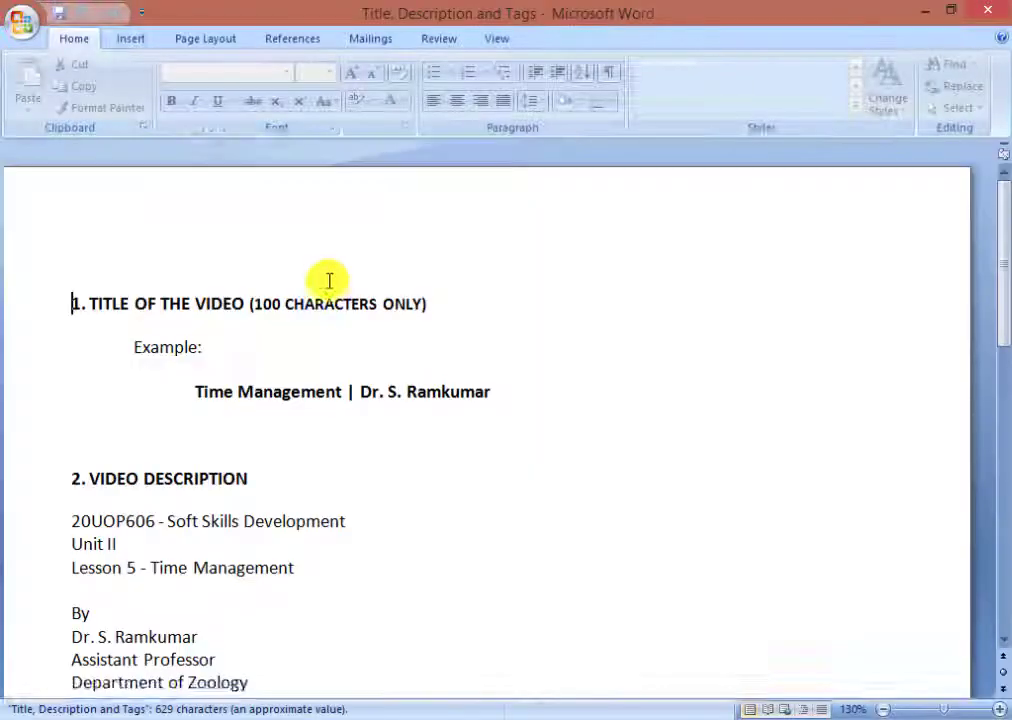
left_click_drag(196, 391, 487, 390)
key("ctrl+c")
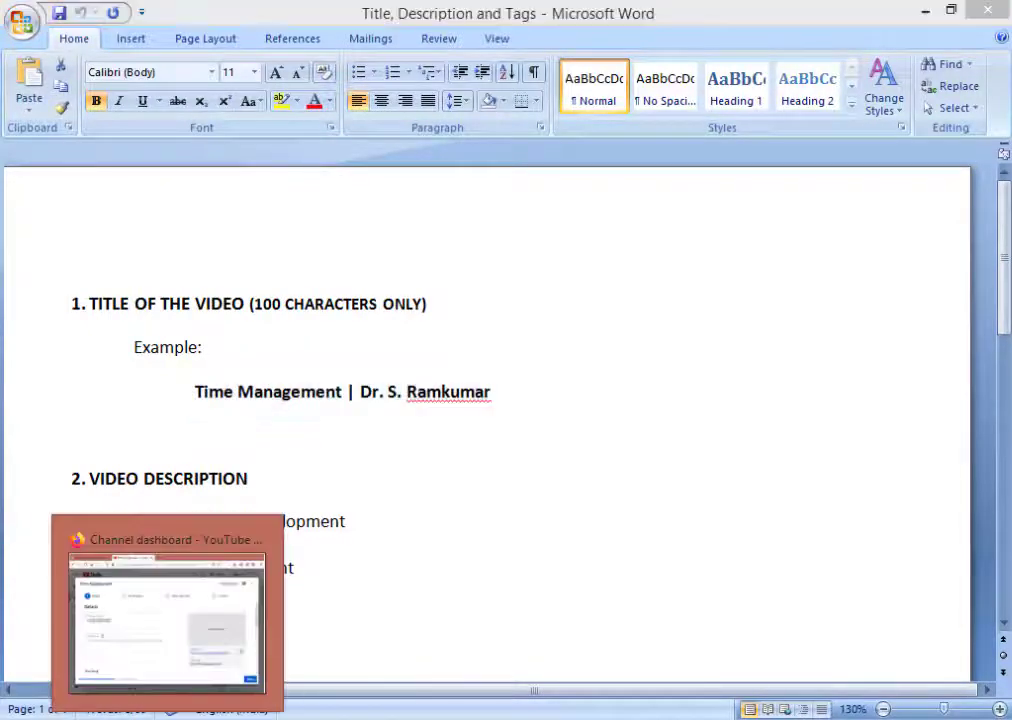
left_click(167, 716)
left_click_drag(287, 357, 3, 365)
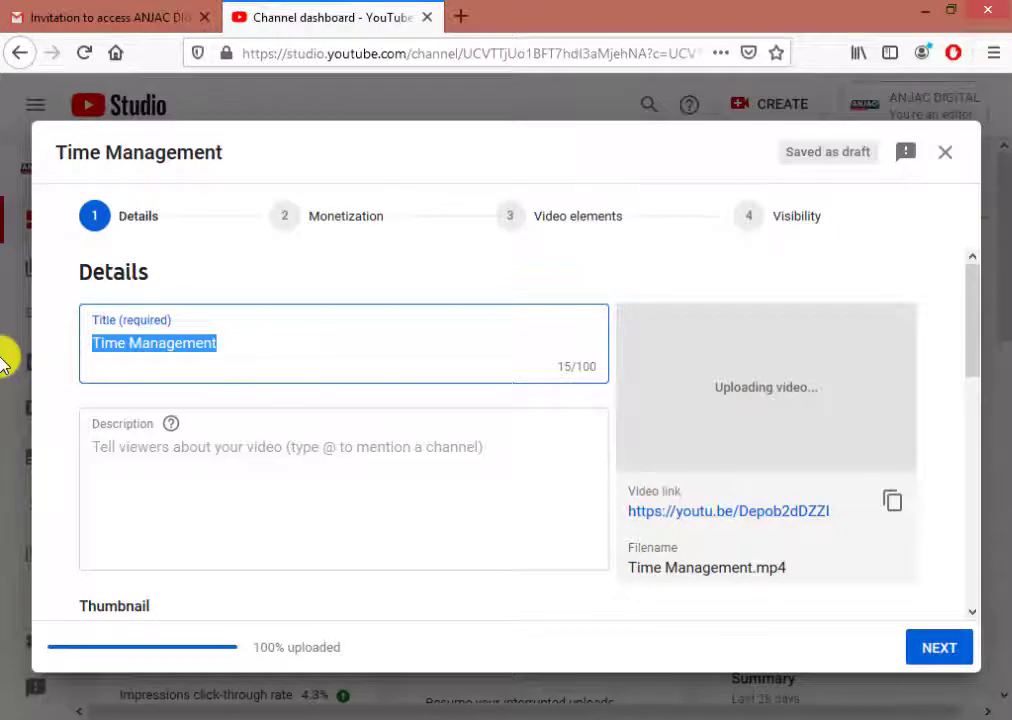
key("ctrl+v")
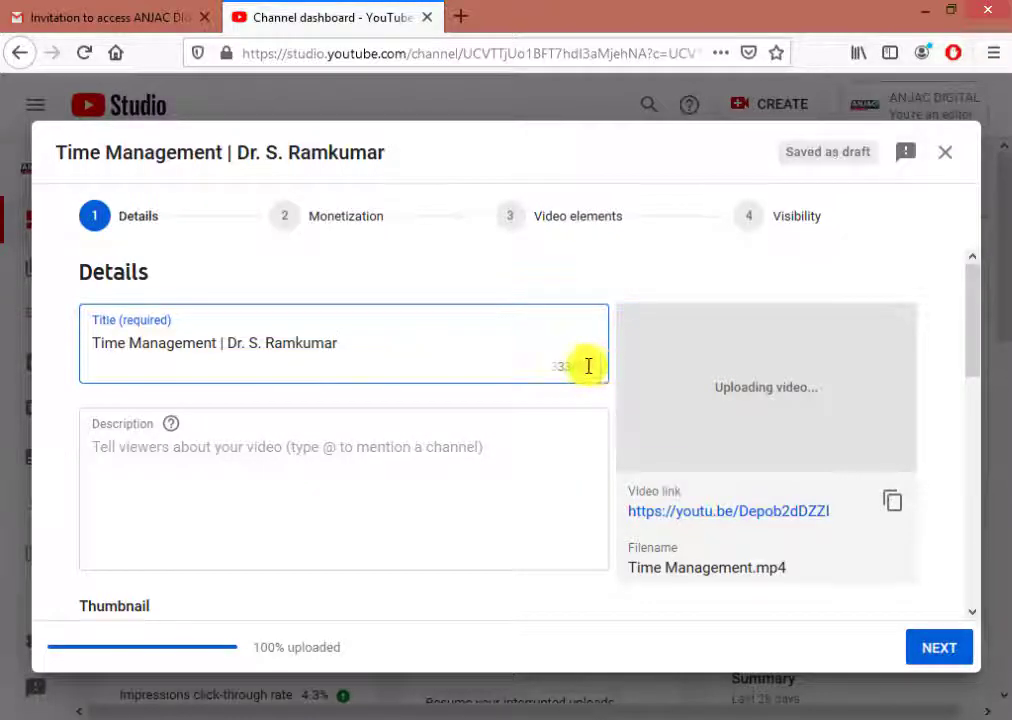
- Fill in the video's description with the course, unit, lesson and presenter details copied from the document's Video Description section
left_click(186, 454)
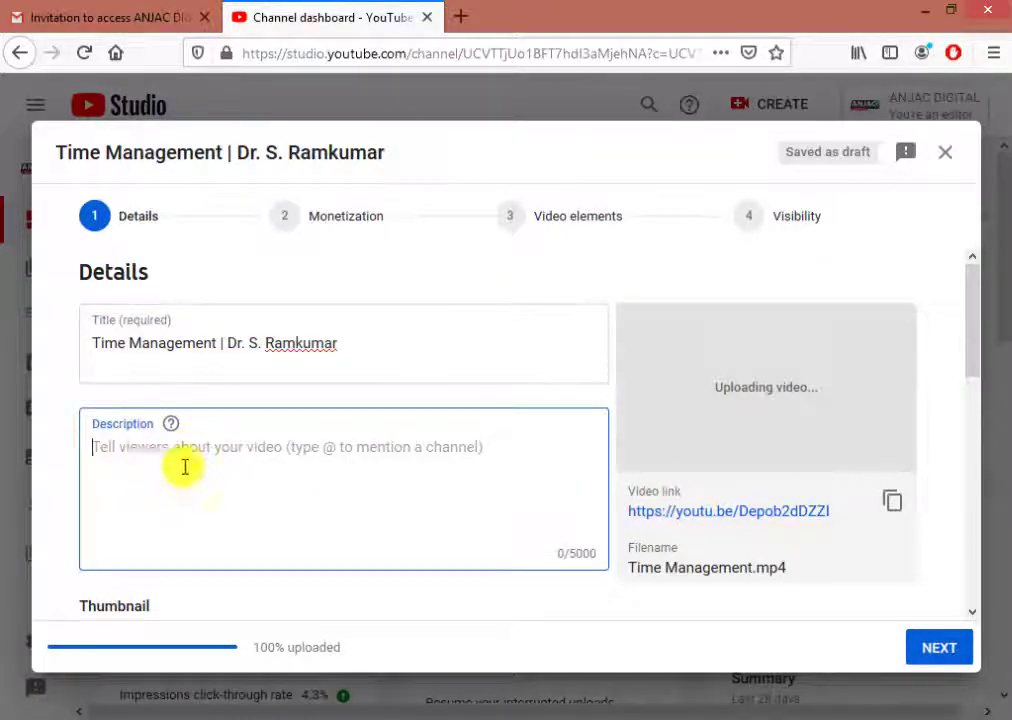
left_click(271, 717)
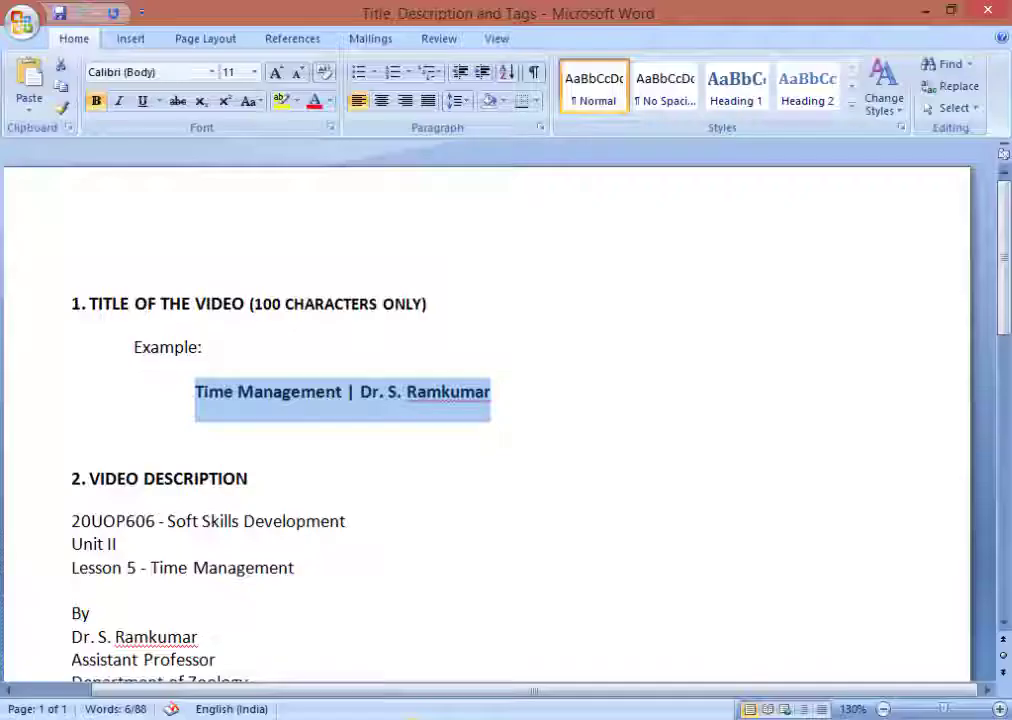
scroll(256, 538, "down", 4)
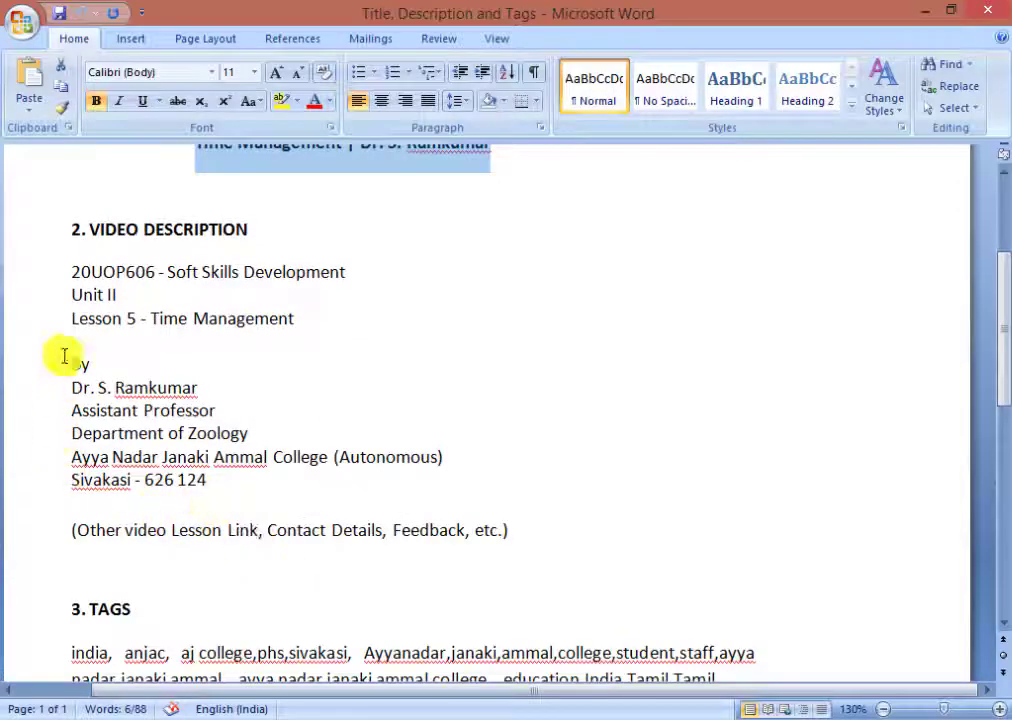
left_click_drag(73, 272, 205, 480)
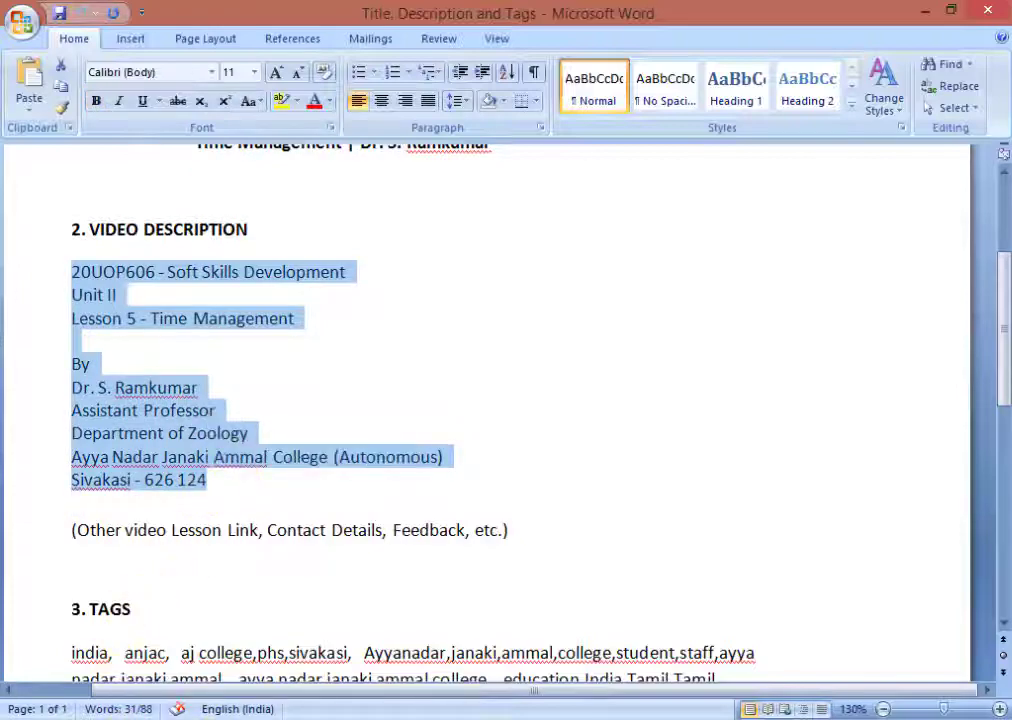
key("alt+Tab")
key("ctrl+v")
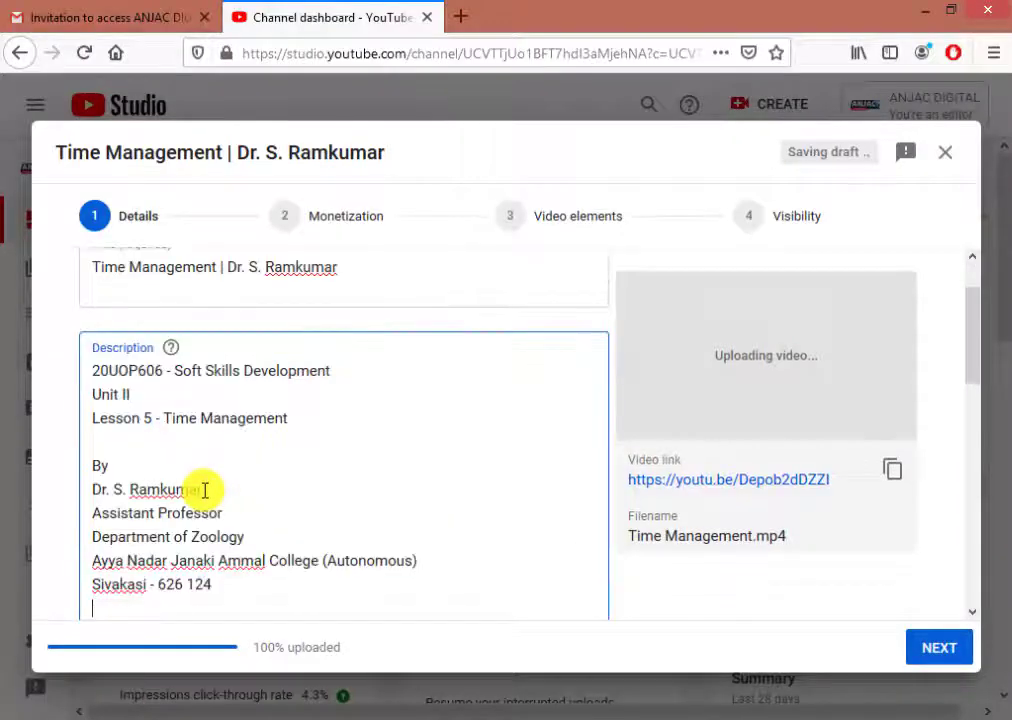
- Upload the Thumbnail_Time Management_1280 x 720 px image as the video's thumbnail
scroll(230, 472, "down", 3)
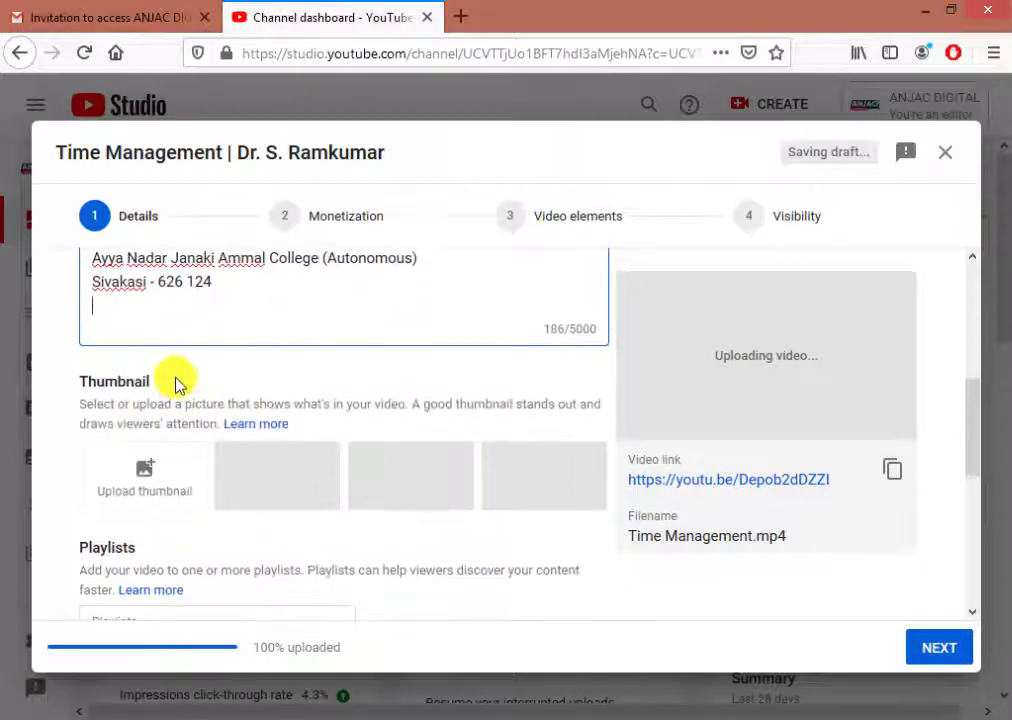
left_click(139, 482)
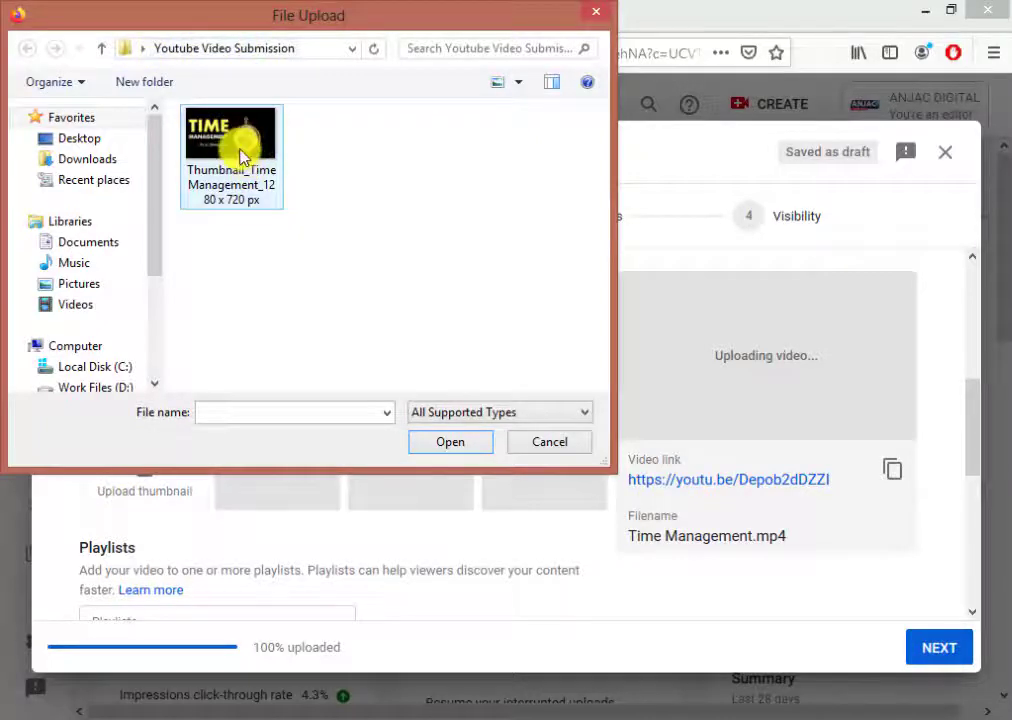
double_click(240, 170)
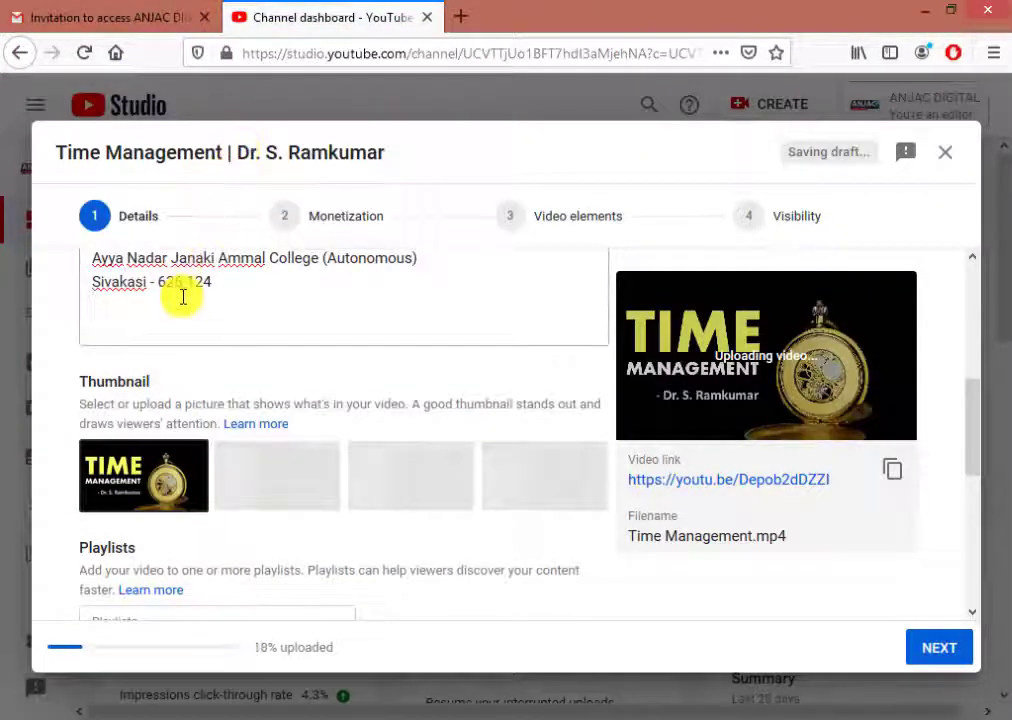
- Try the Department of Zoology playlist for the video, clear that choice and close the playlist selection
scroll(323, 515, "down", 3)
scroll(185, 434, "down", 1)
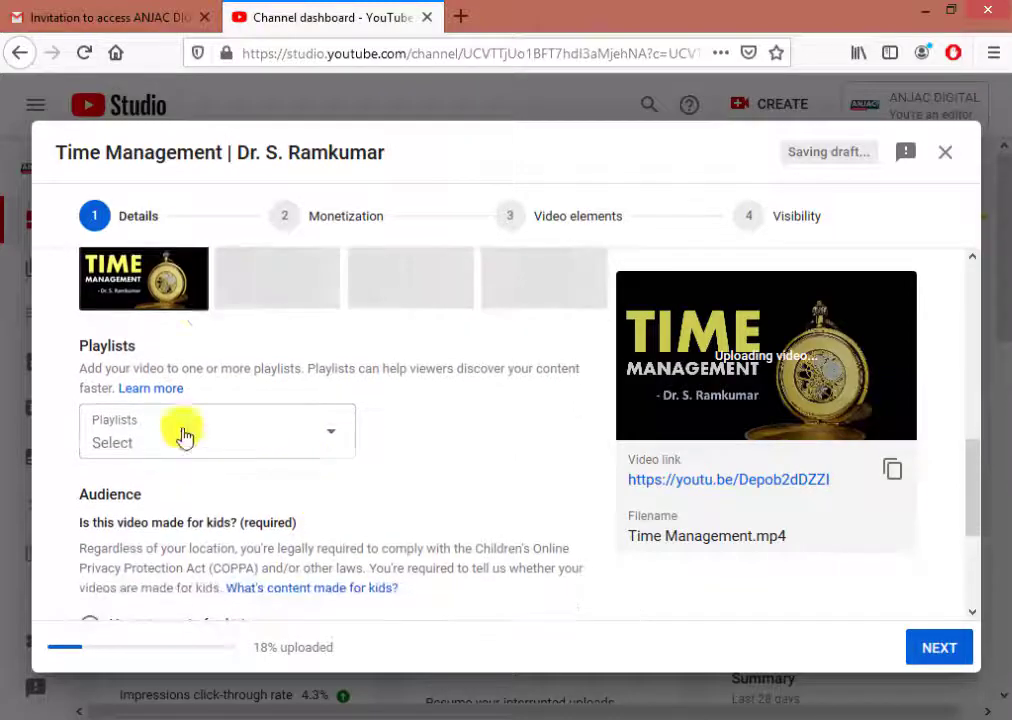
scroll(190, 355, "down", 2)
scroll(300, 420, "up", 2)
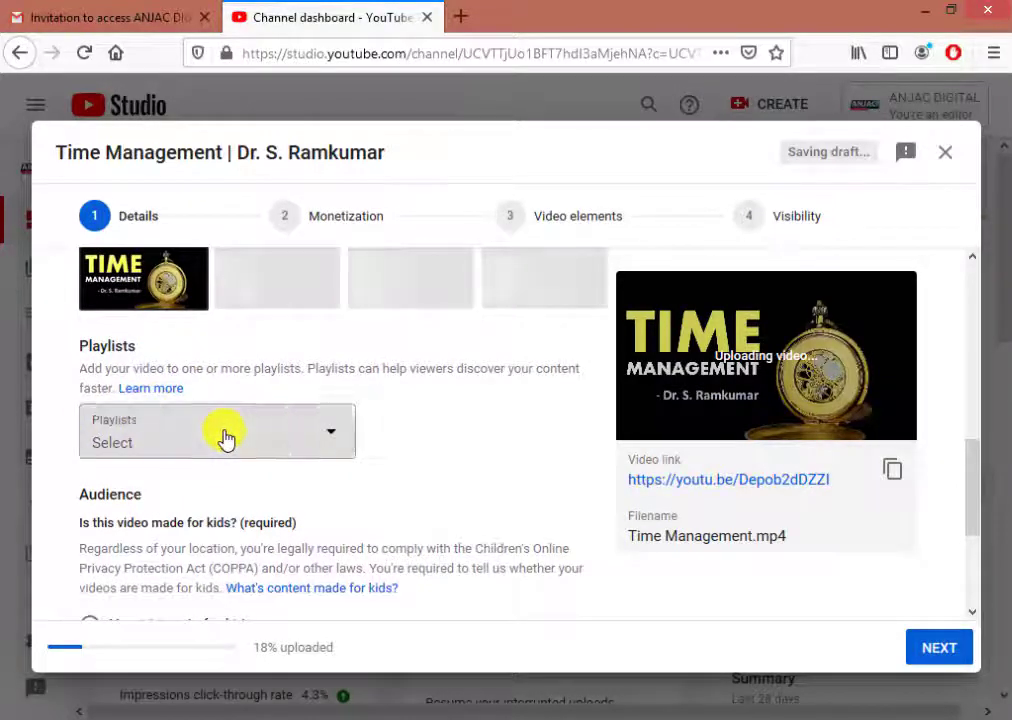
left_click(225, 437)
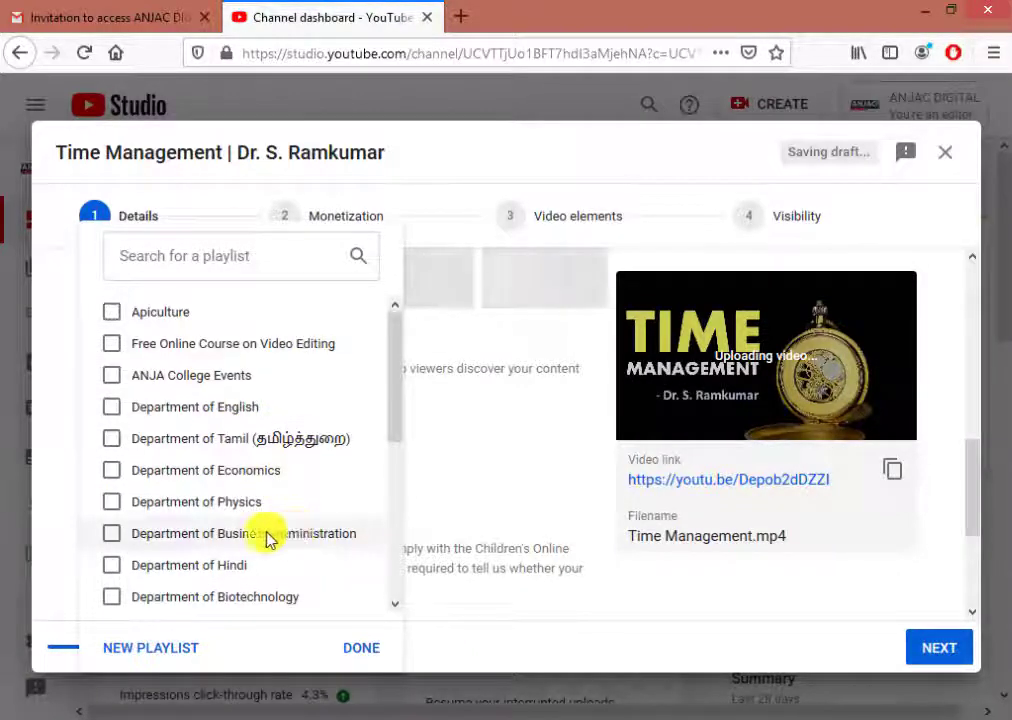
scroll(215, 515, "down", 2)
scroll(218, 520, "down", 4)
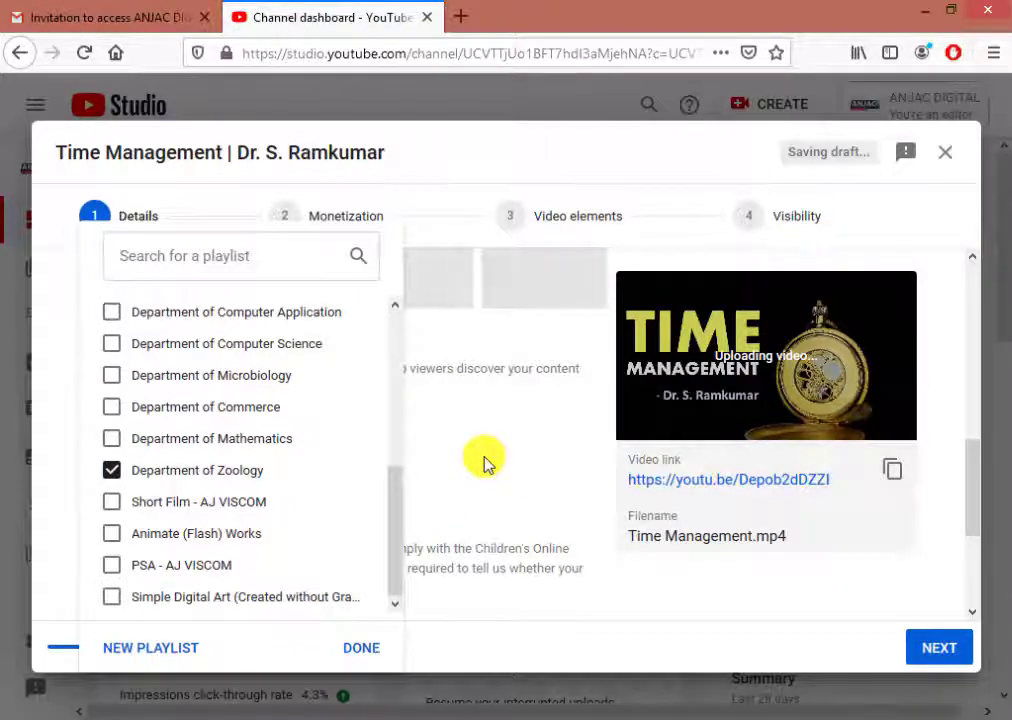
left_click(111, 470)
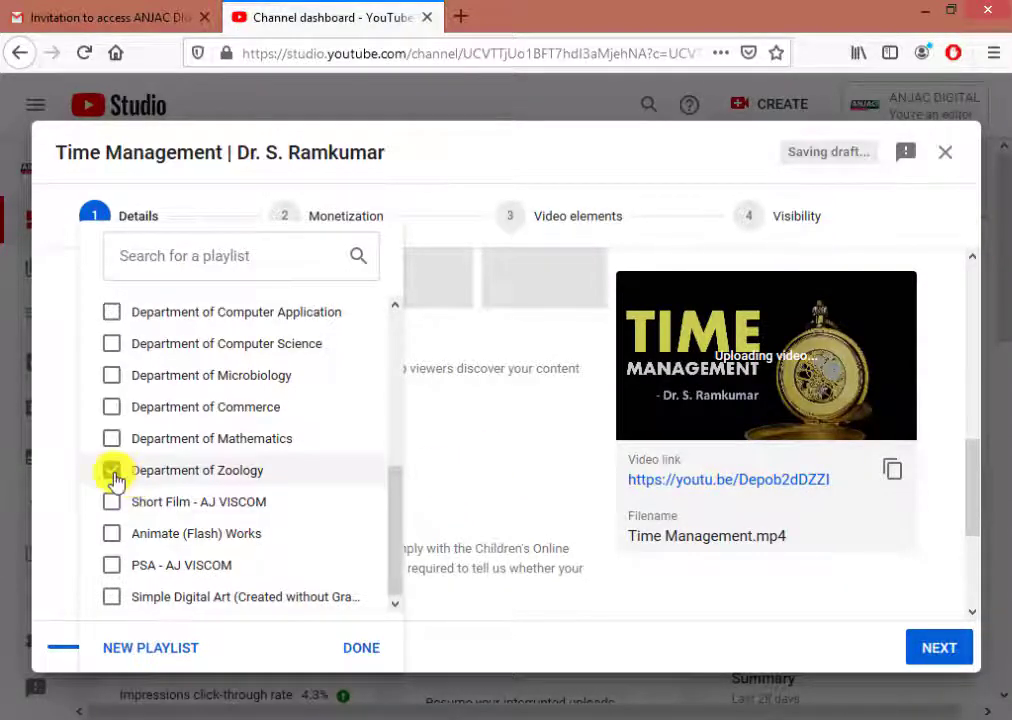
left_click(464, 458)
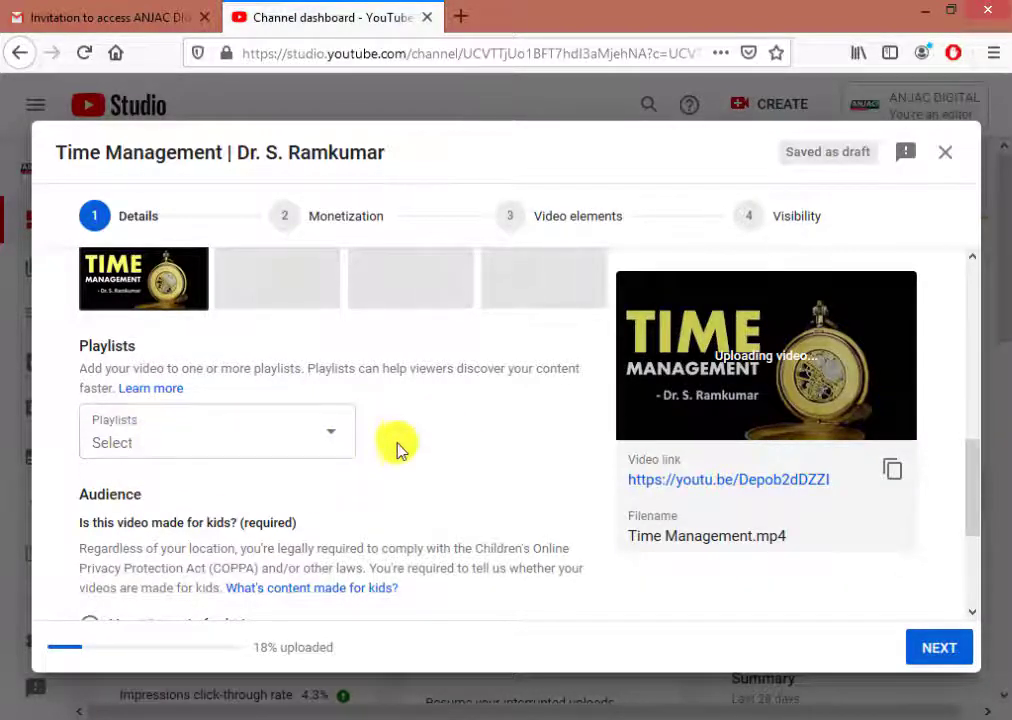
- Check the video's audience setting and show the additional options containing paid promotion and tags
scroll(397, 445, "down", 1)
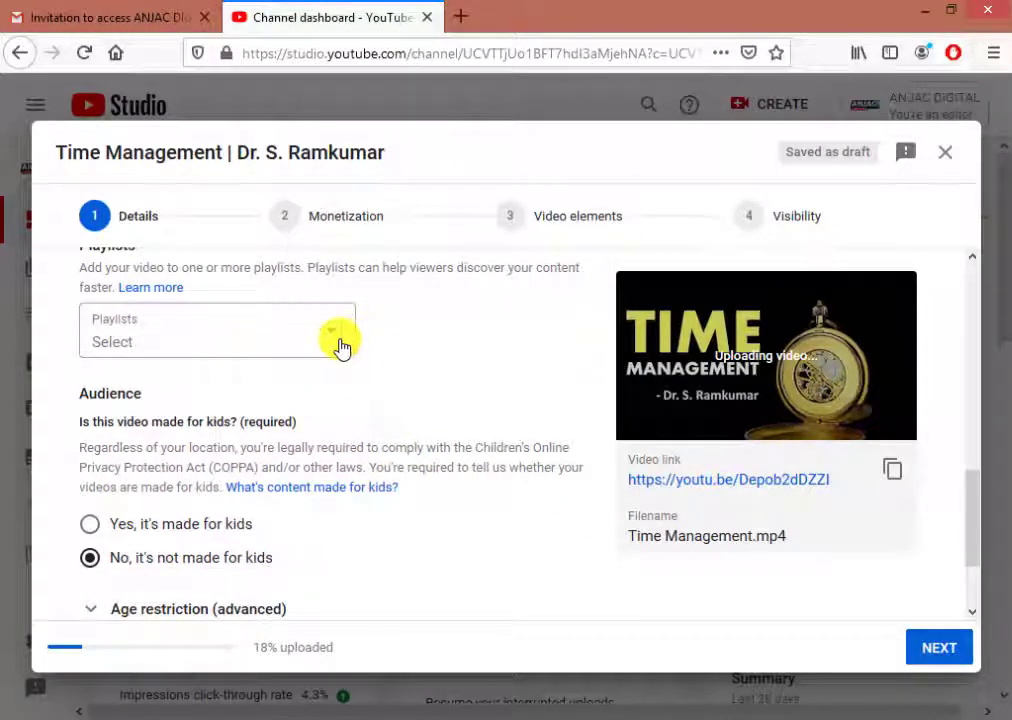
scroll(335, 347, "down", 1)
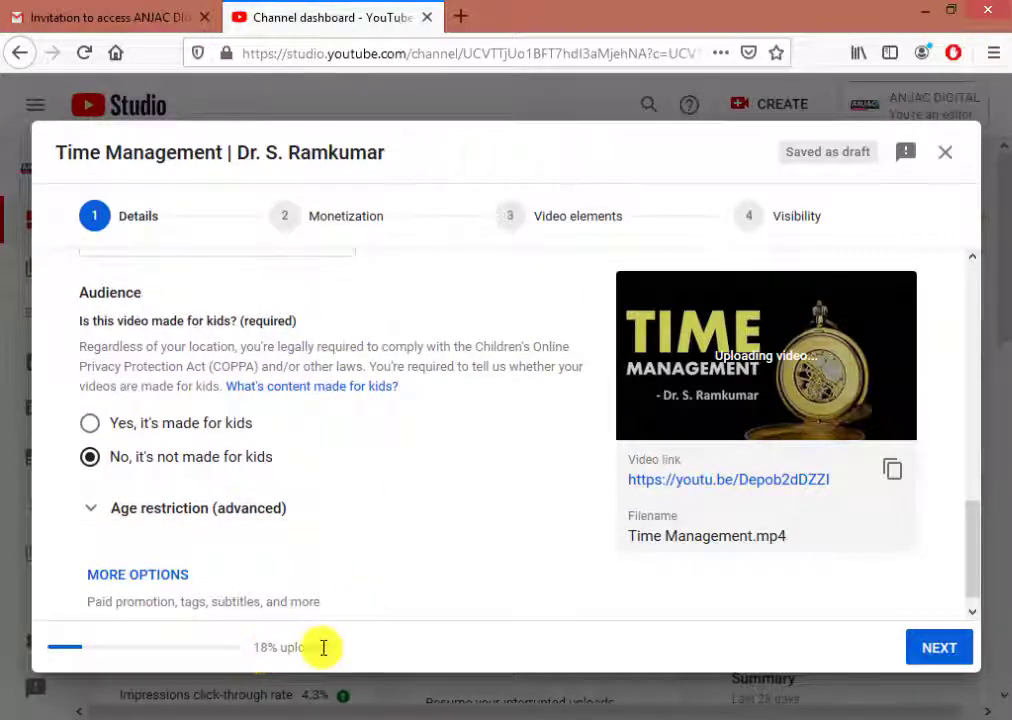
scroll(218, 447, "down", 1)
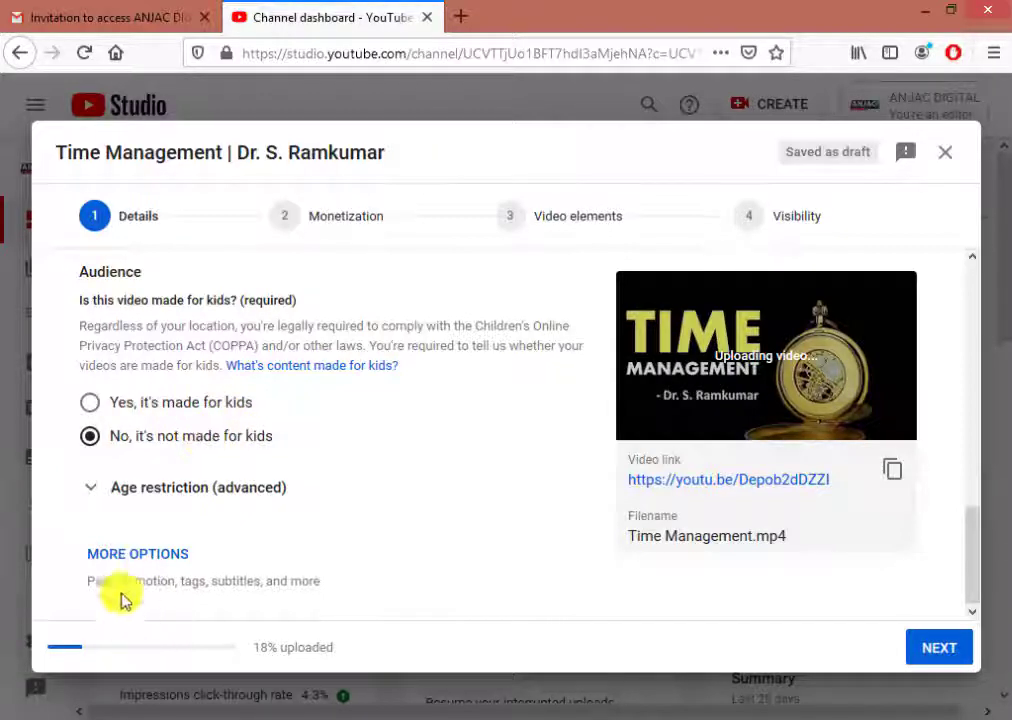
left_click(141, 554)
scroll(203, 549, "down", 4)
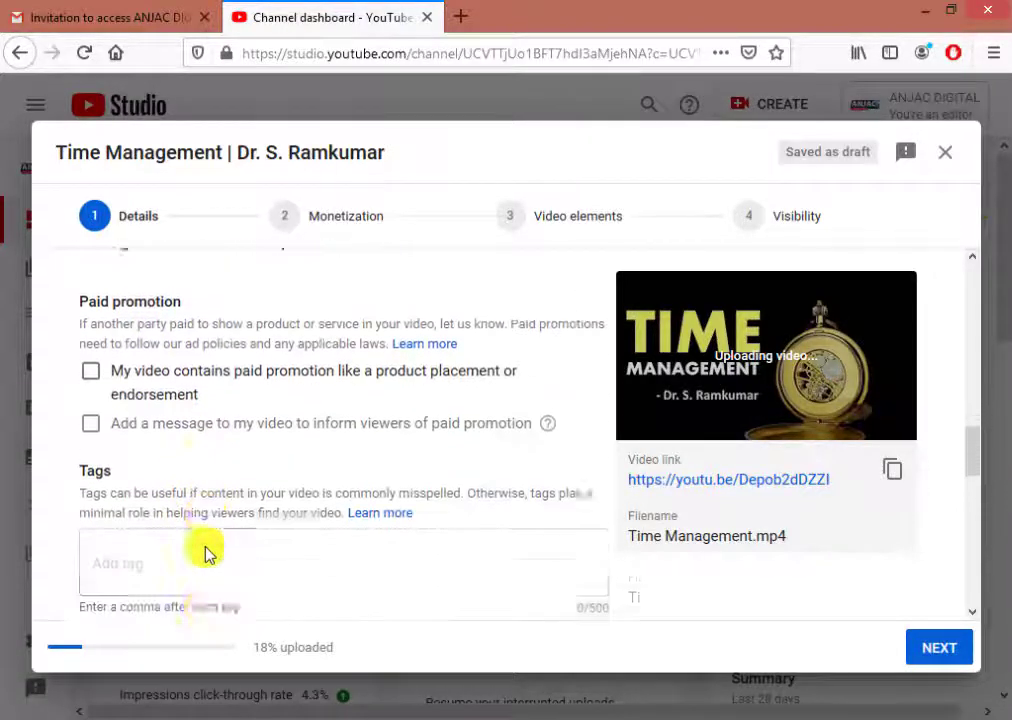
scroll(190, 524, "up", 1)
scroll(163, 423, "down", 1)
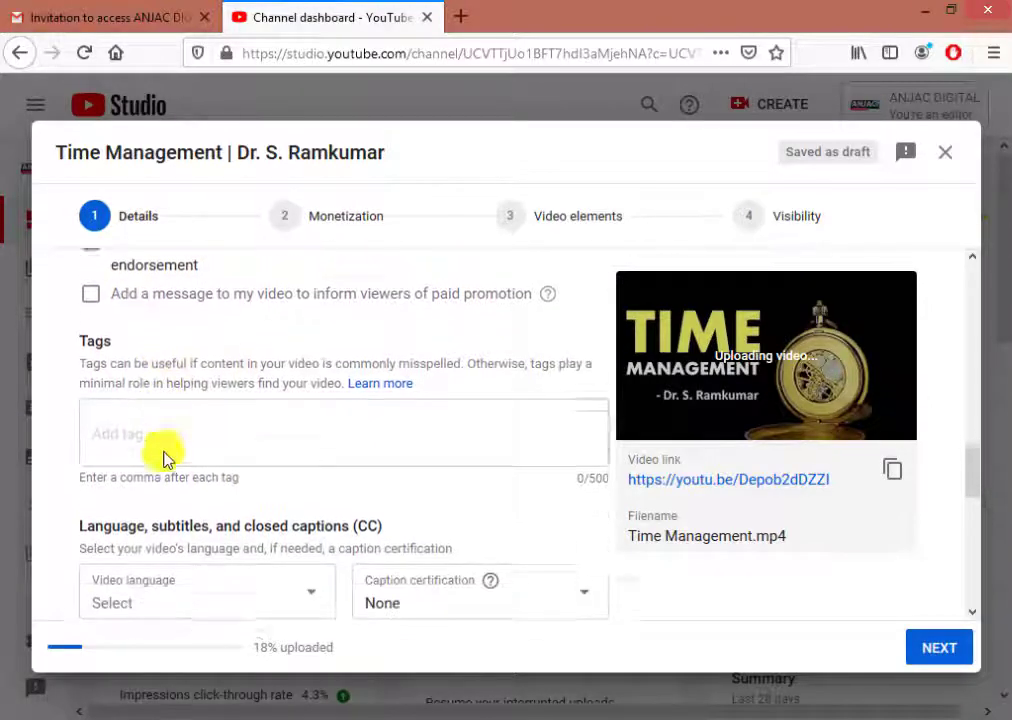
- Add all the tags copied from the document's Tags section to the video and check the resulting tag list
left_click(115, 420)
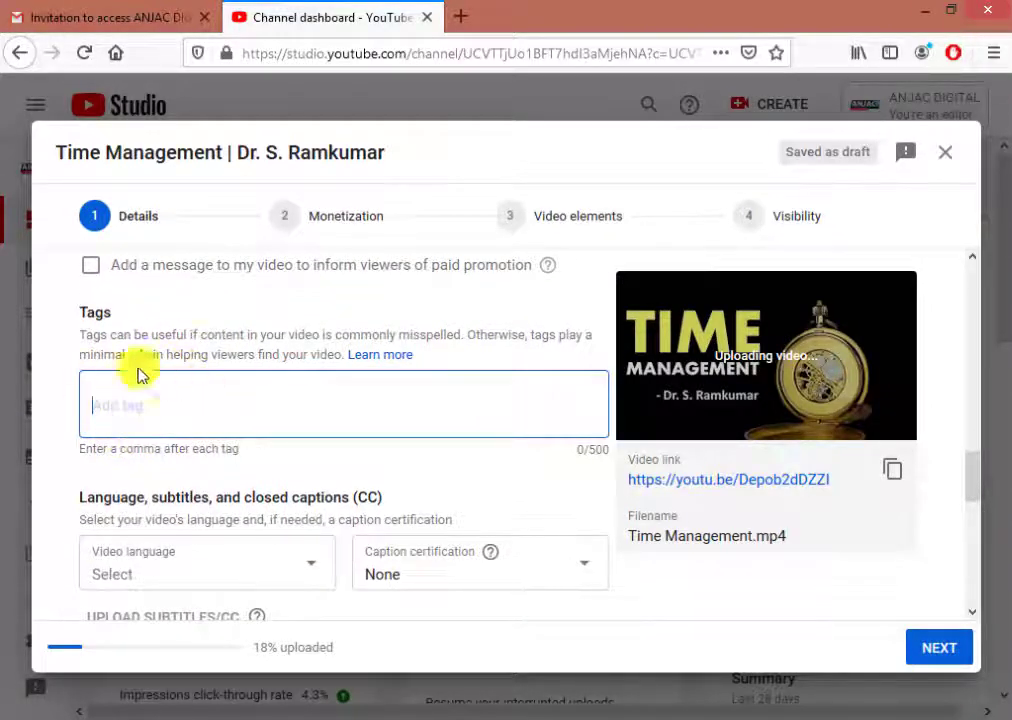
left_click(402, 714)
scroll(226, 515, "down", 5)
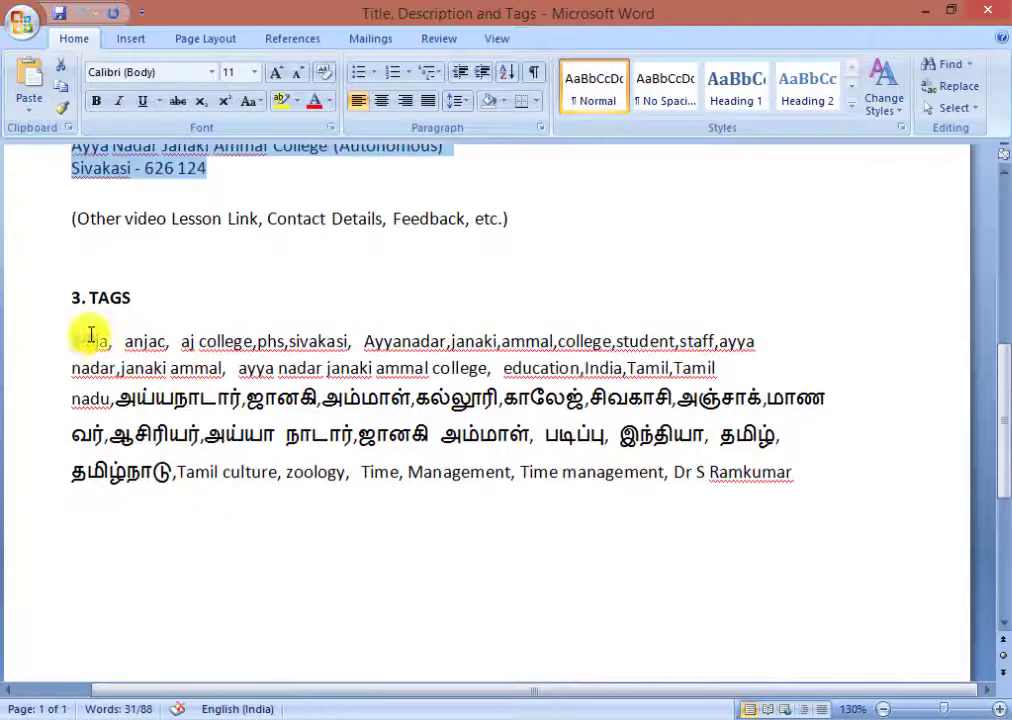
left_click_drag(73, 342, 796, 473)
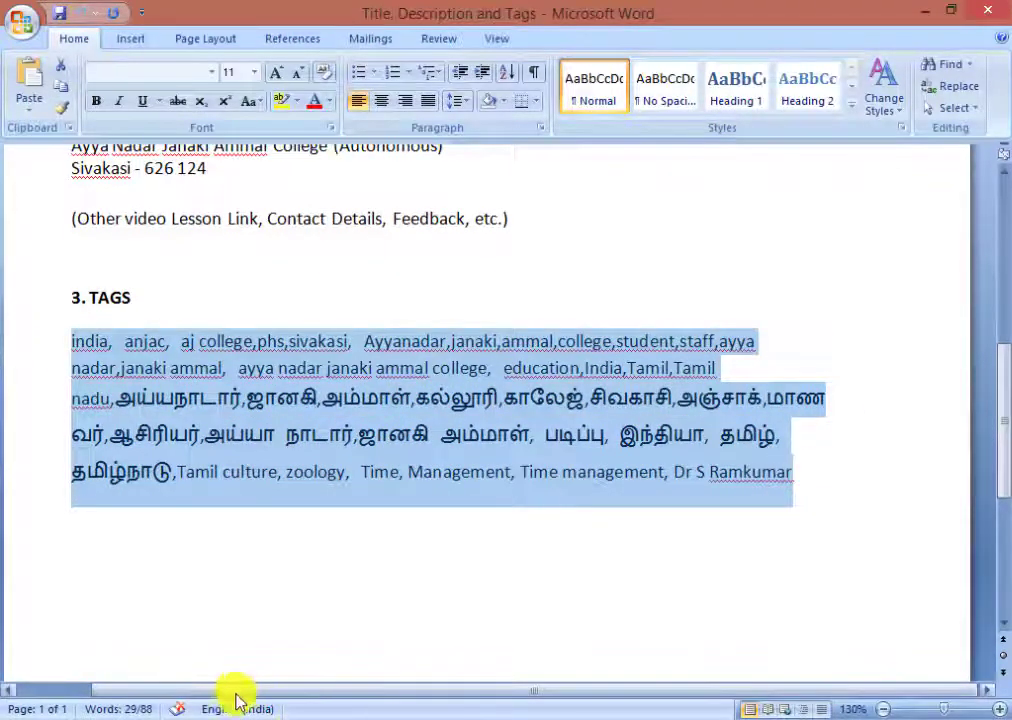
key("alt+Tab")
key("ctrl+v")
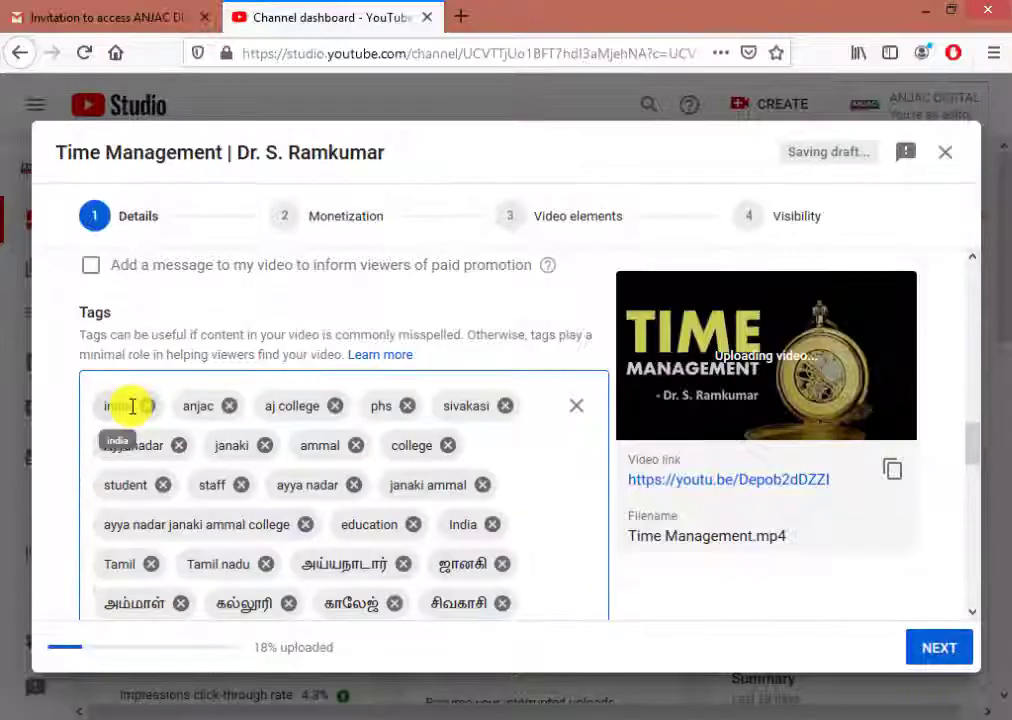
scroll(314, 450, "down", 2)
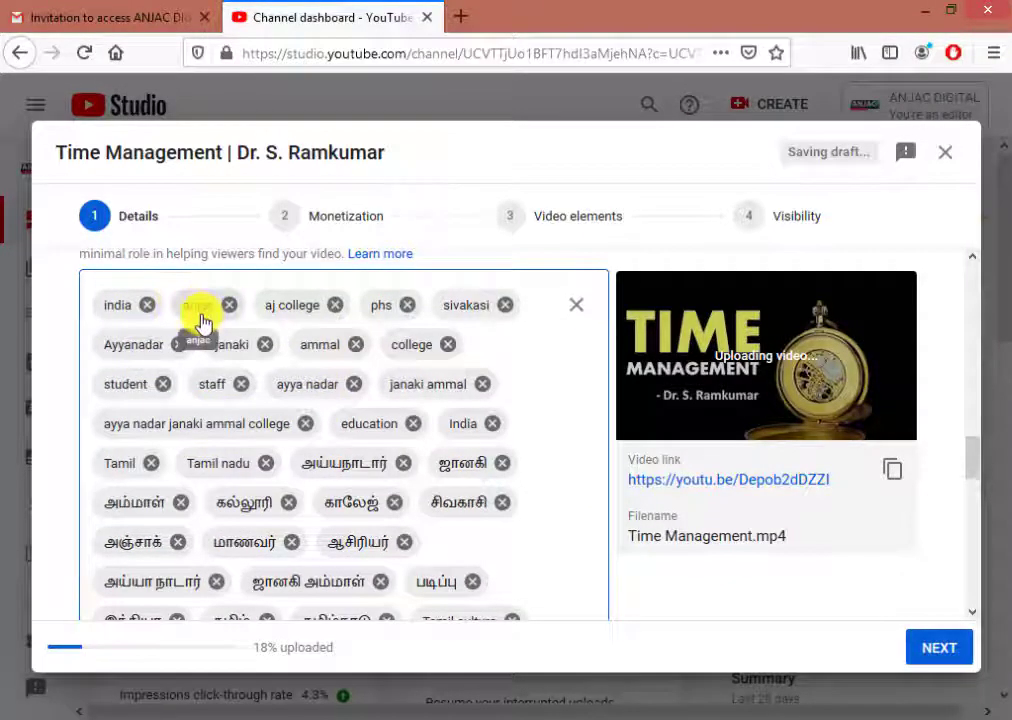
scroll(339, 422, "down", 5)
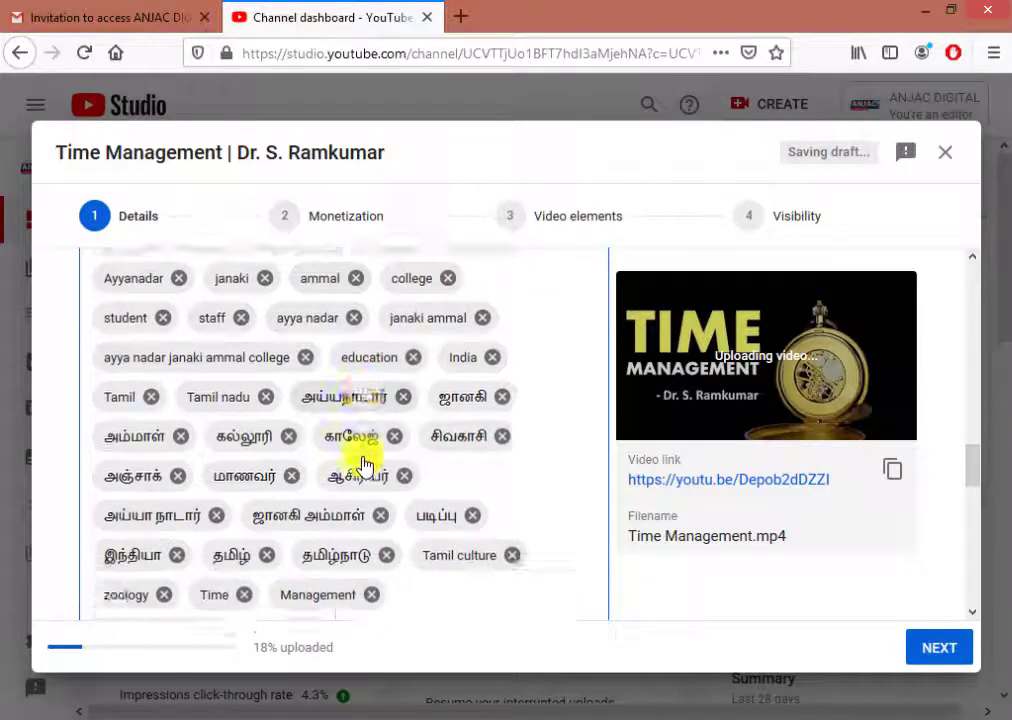
scroll(384, 487, "up", 5)
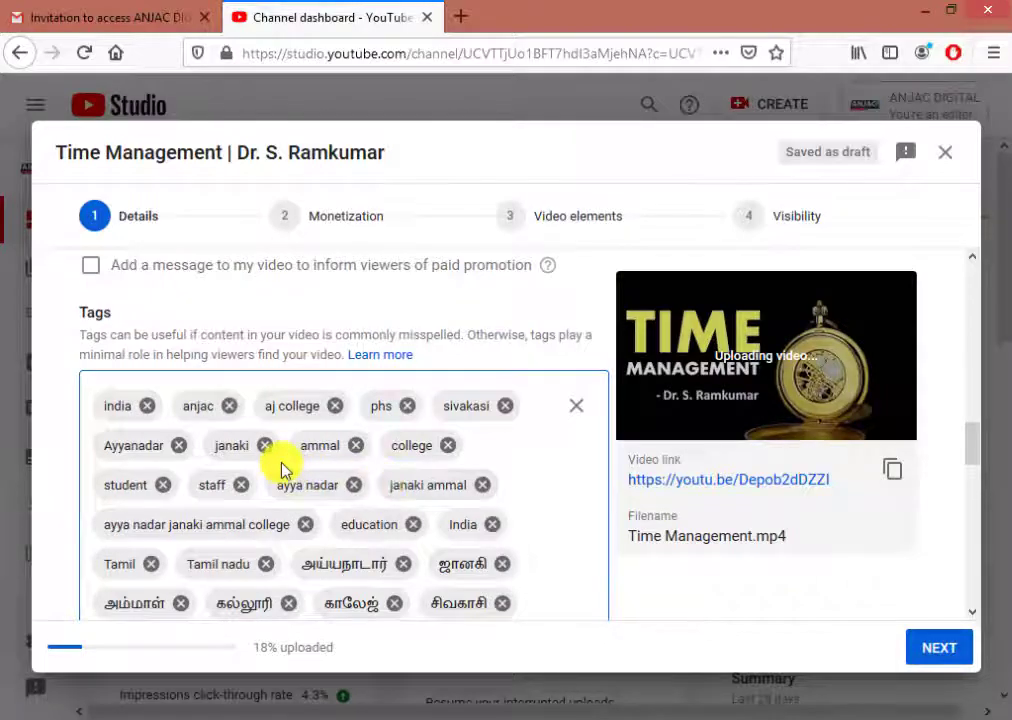
scroll(281, 464, "down", 5)
scroll(305, 460, "down", 1)
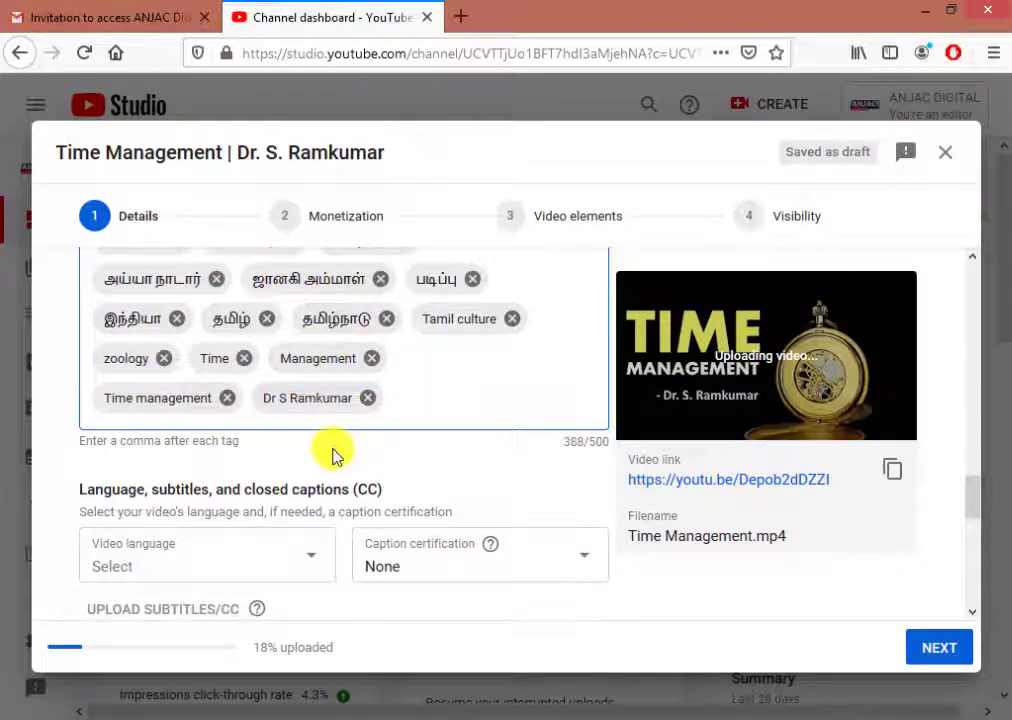
- Proceed from the video details to the monetization settings, turn monetization on and review the ad types and locations
scroll(332, 455, "down", 1)
scroll(333, 462, "down", 6)
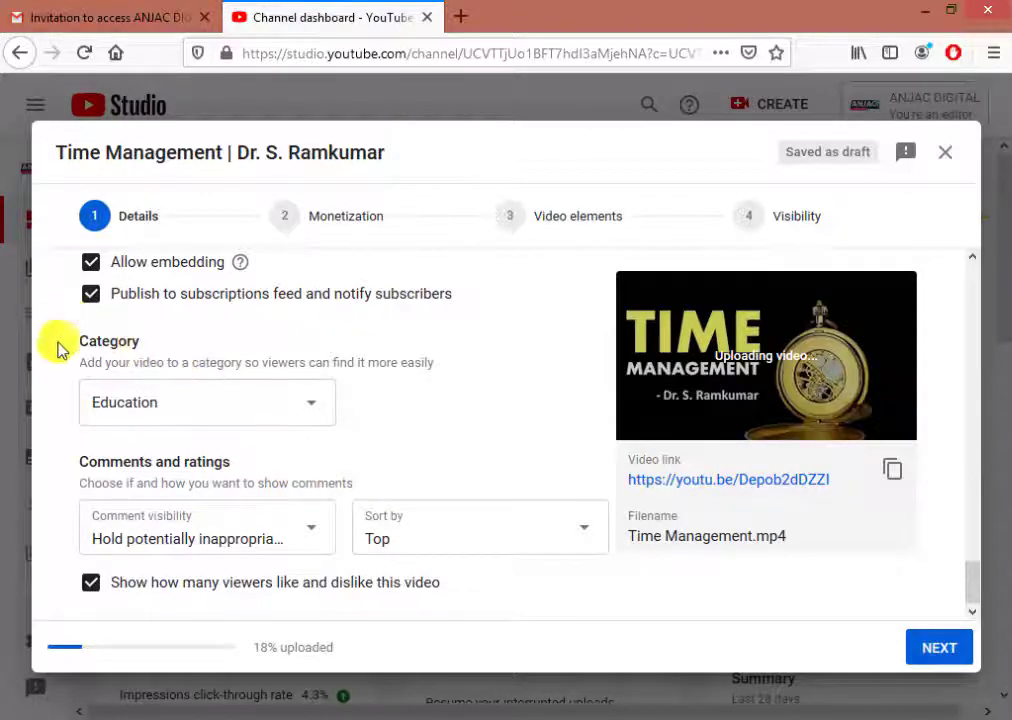
scroll(300, 440, "up", 15)
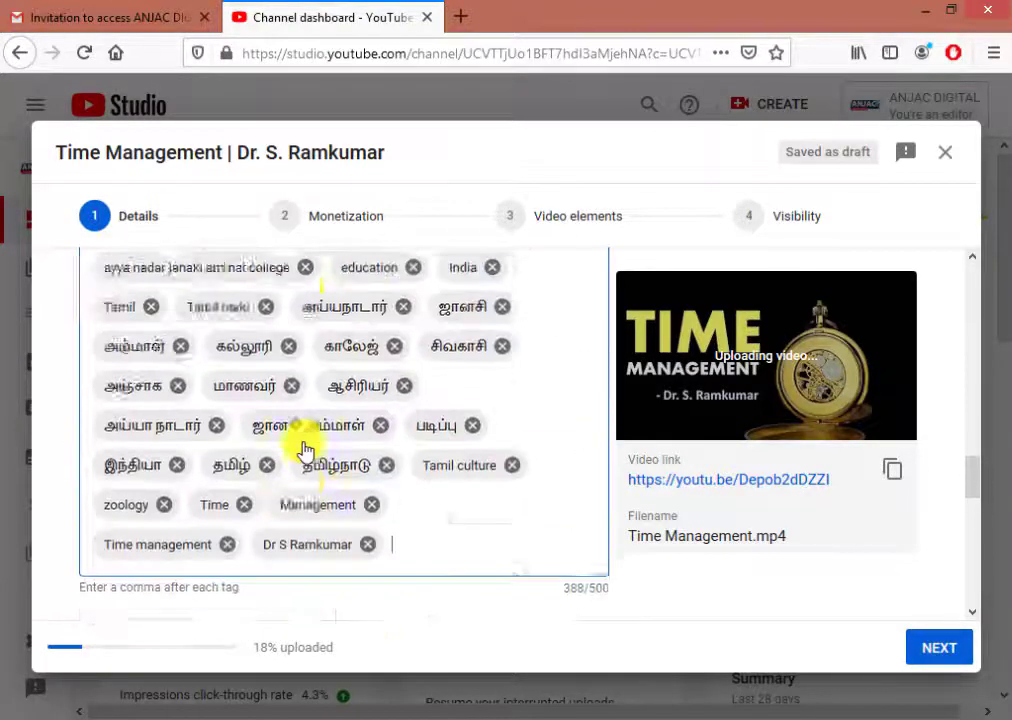
scroll(295, 450, "up", 5)
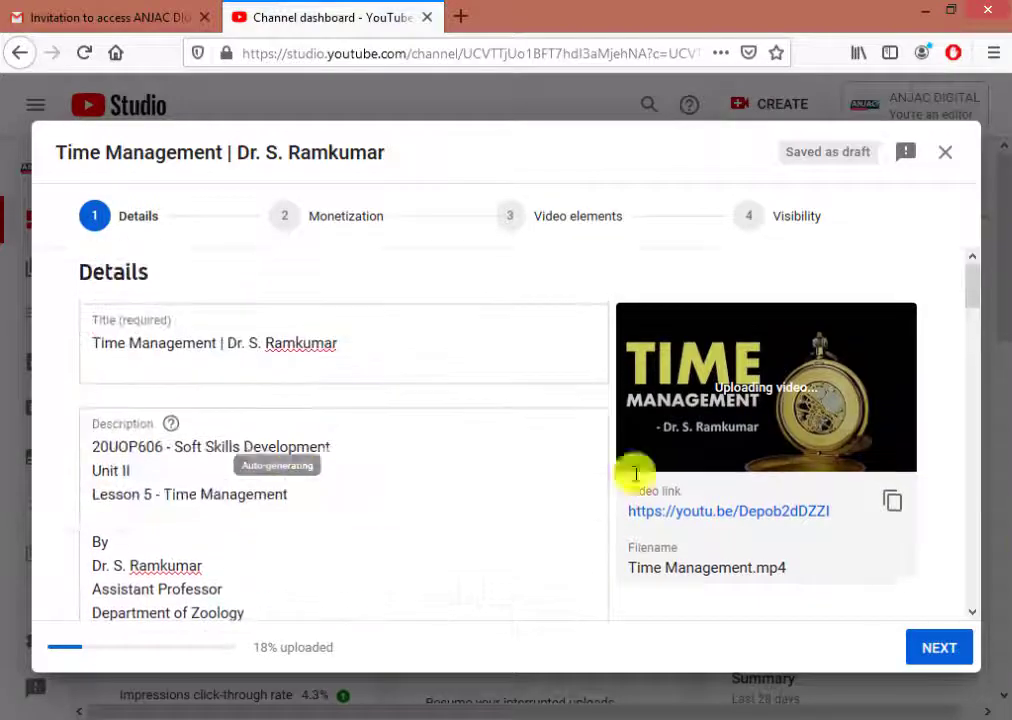
left_click(936, 650)
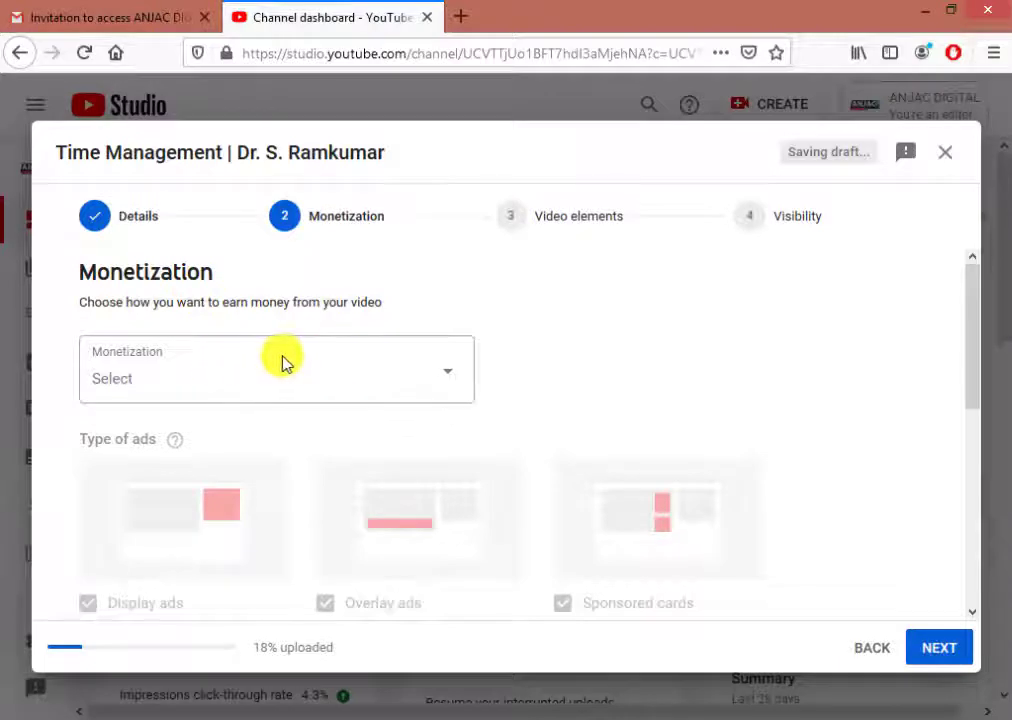
left_click(432, 376)
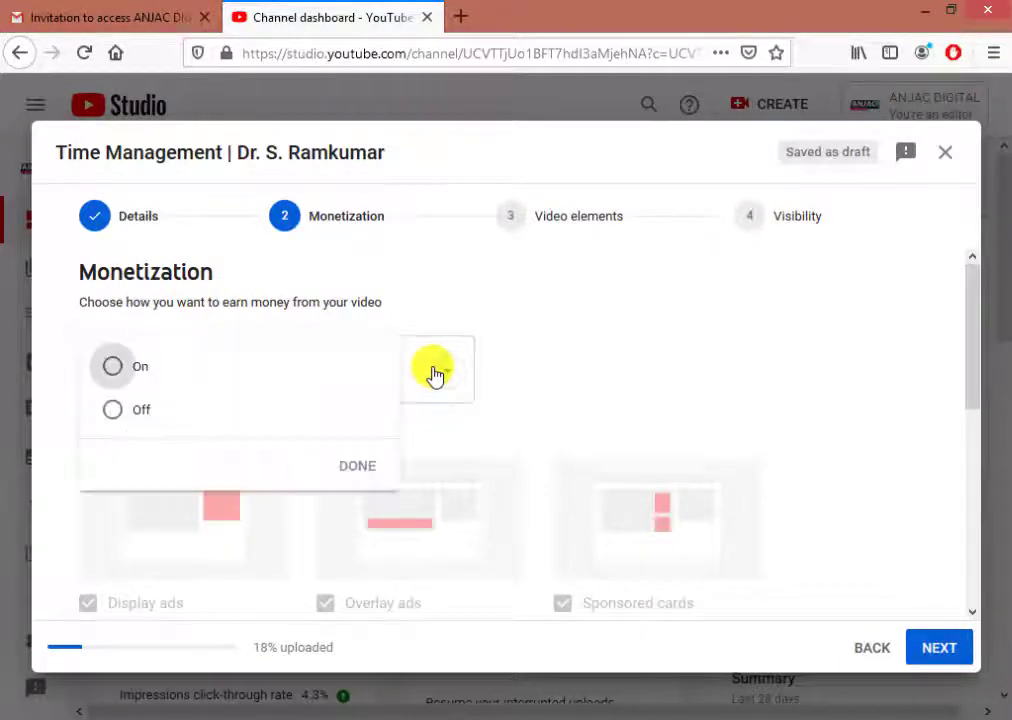
left_click(140, 367)
left_click(359, 467)
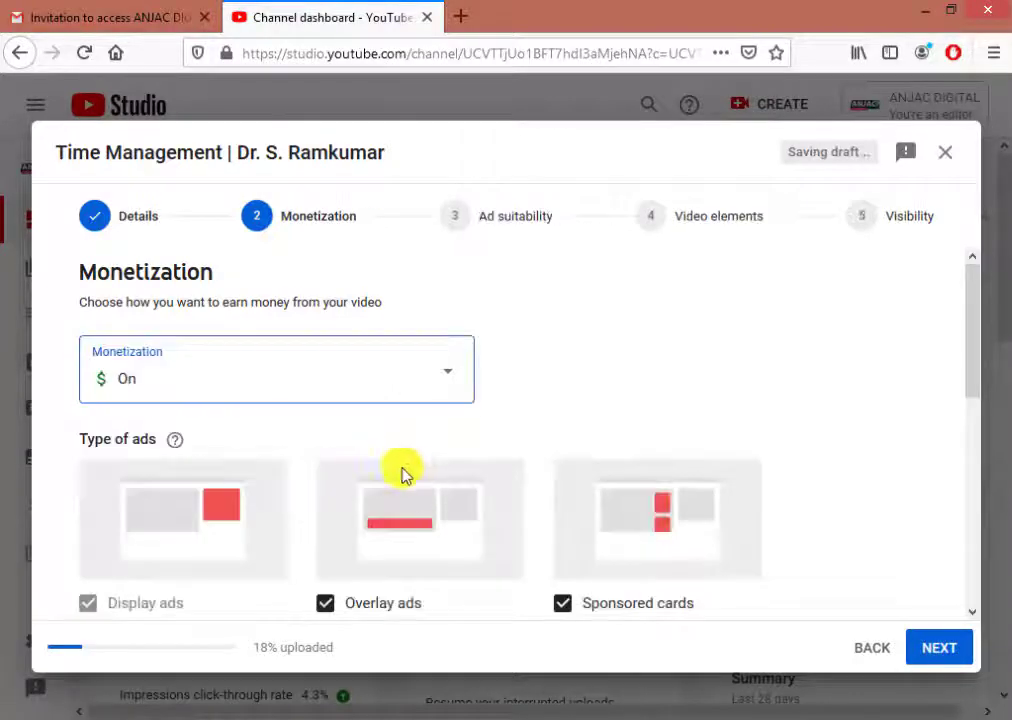
scroll(693, 535, "down", 5)
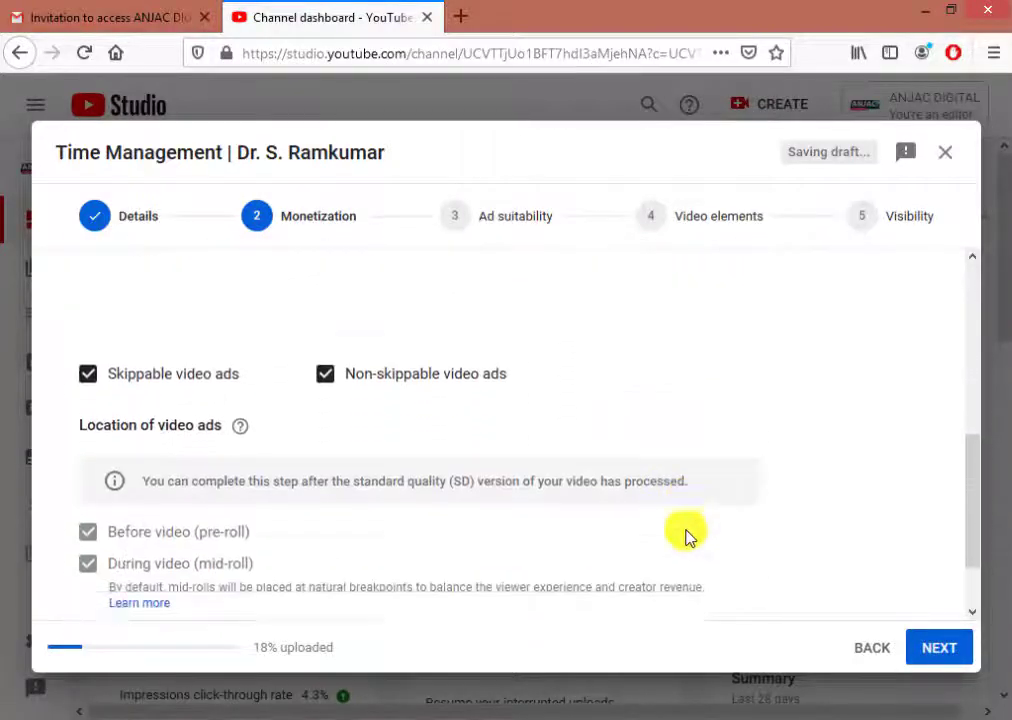
scroll(693, 527, "up", 5)
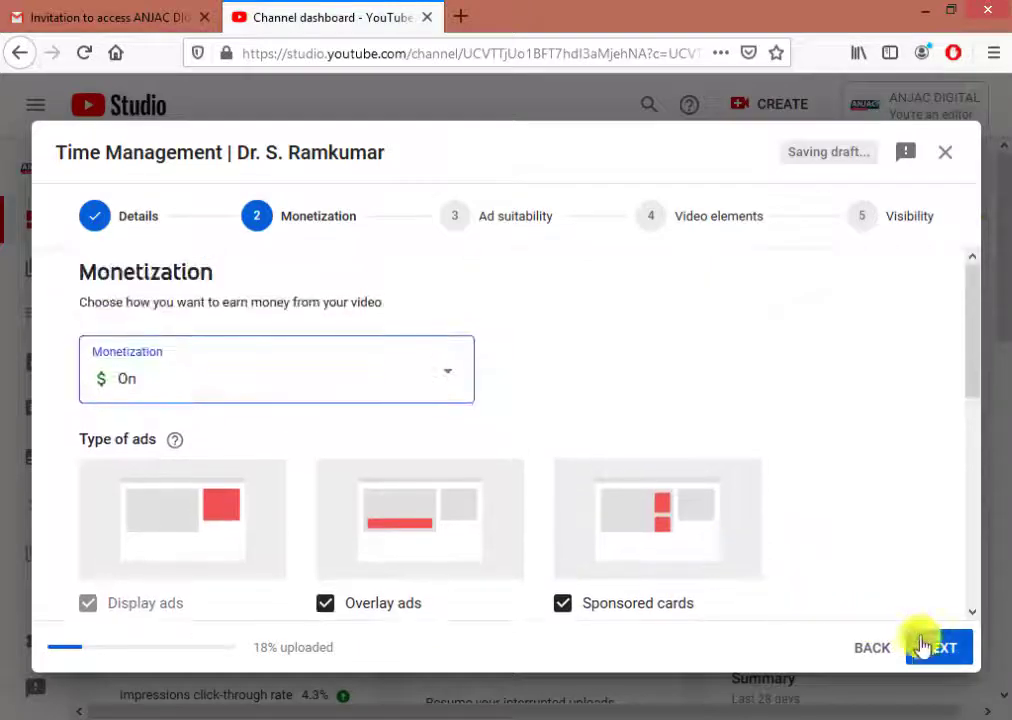
- Continue to ad suitability, rate the video as containing none of the listed content types and review the overall rating
left_click(932, 652)
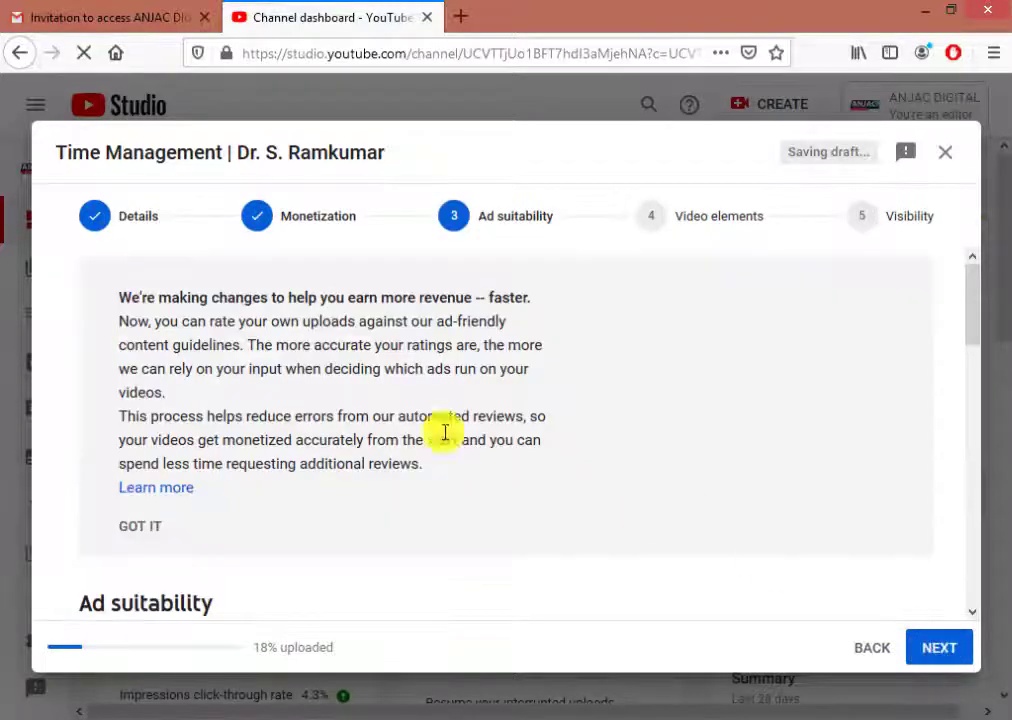
scroll(430, 440, "down", 3)
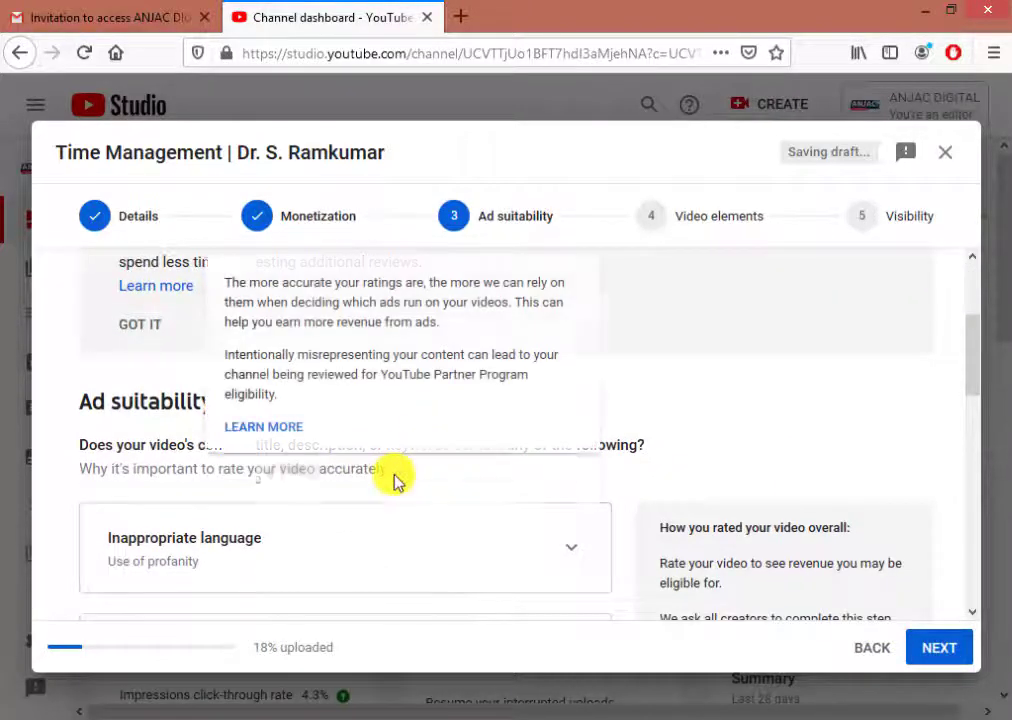
scroll(600, 520, "down", 2)
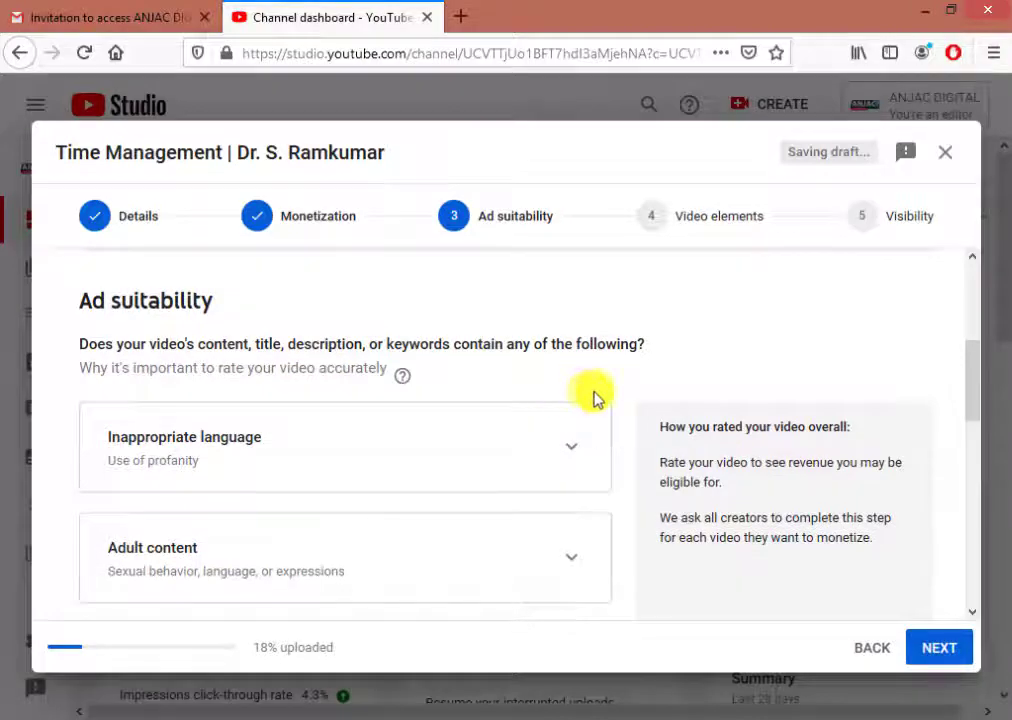
scroll(300, 440, "down", 1)
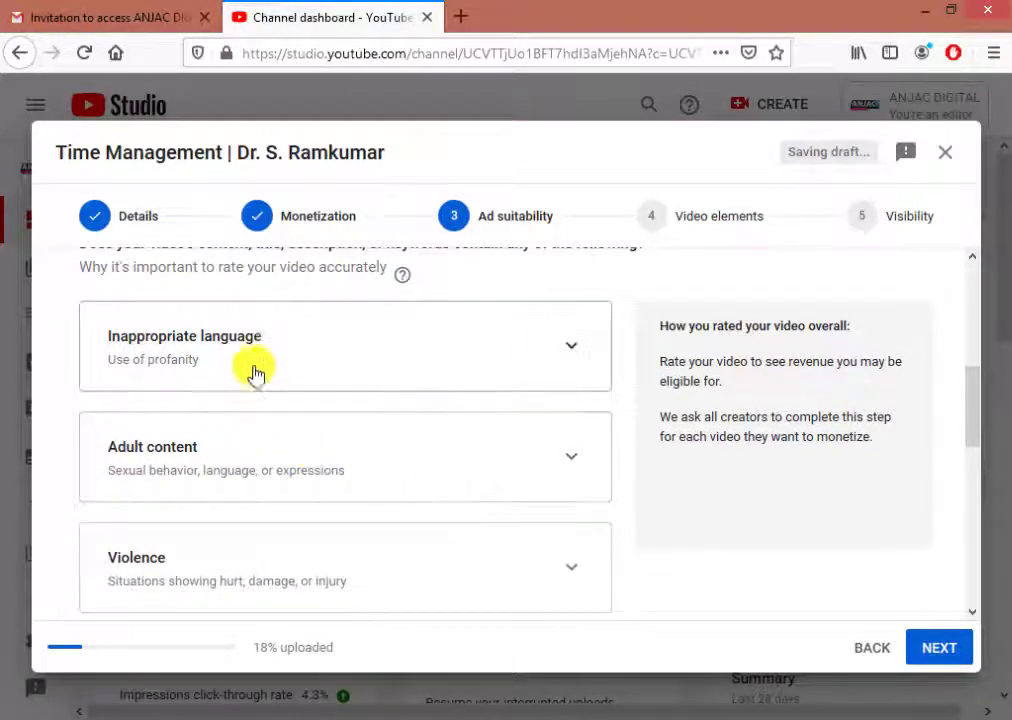
scroll(255, 540, "down", 2)
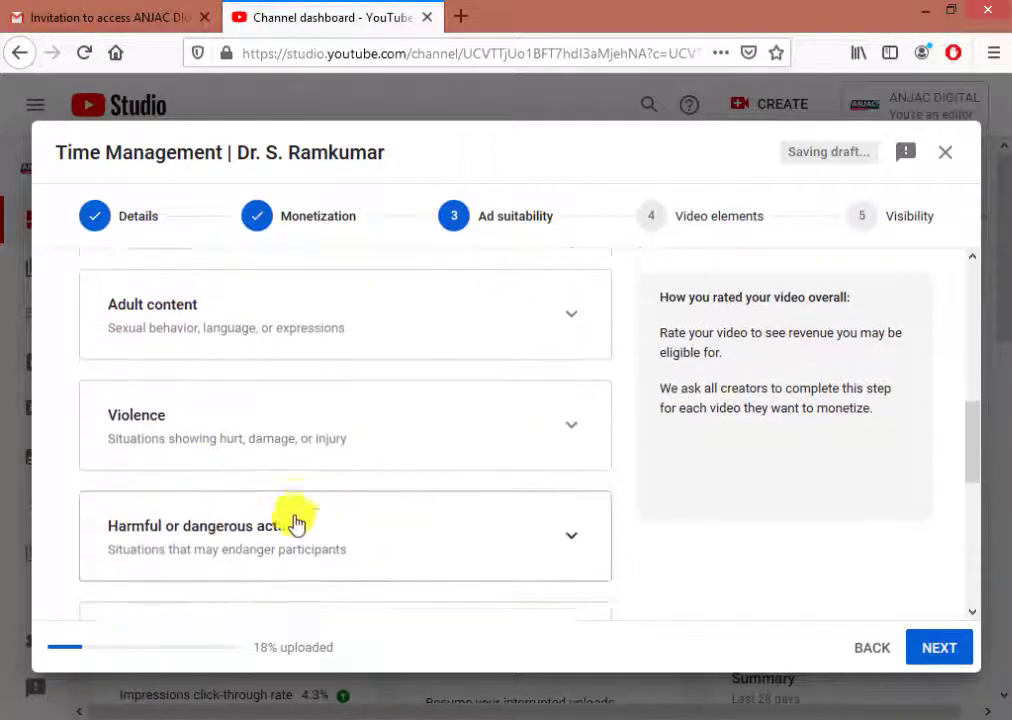
scroll(232, 367, "down", 4)
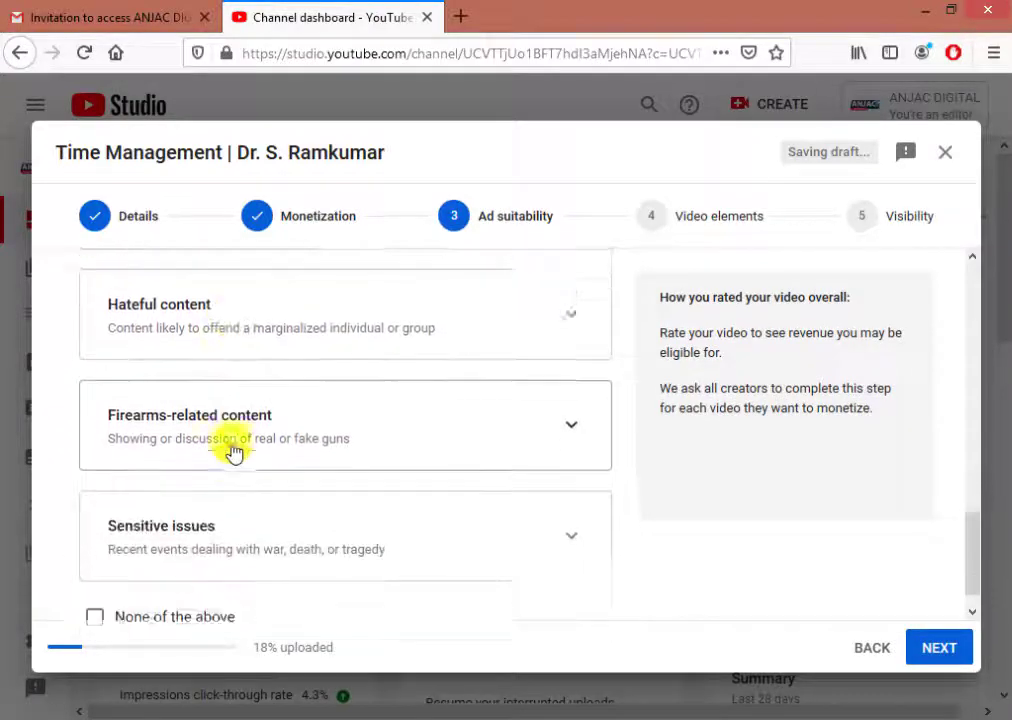
scroll(233, 510, "up", 4)
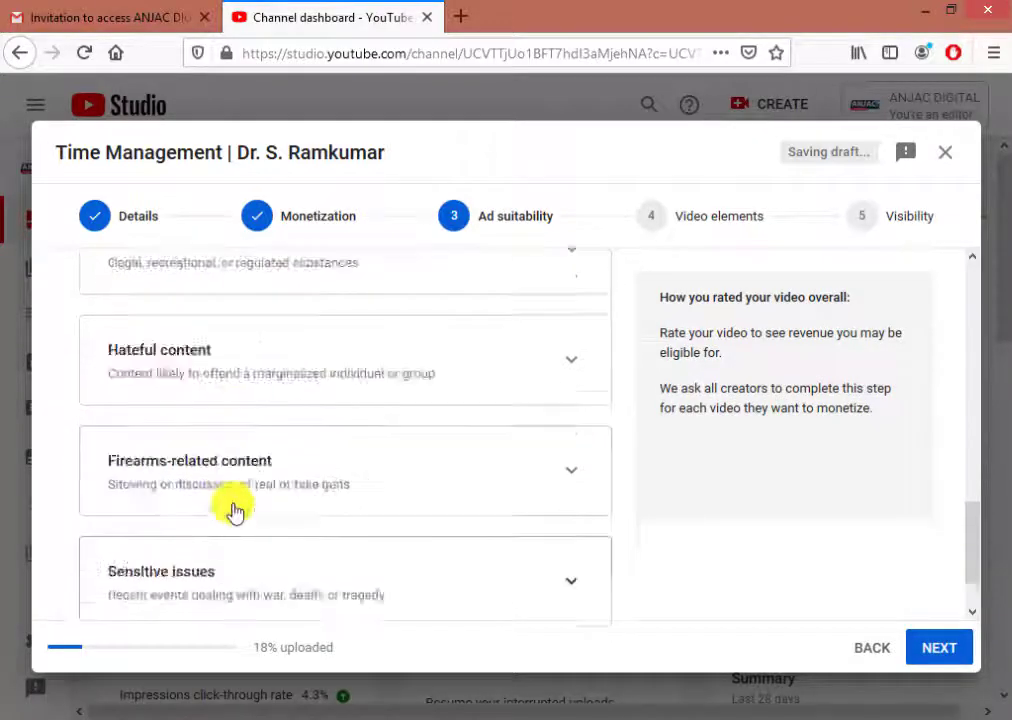
scroll(235, 511, "down", 4)
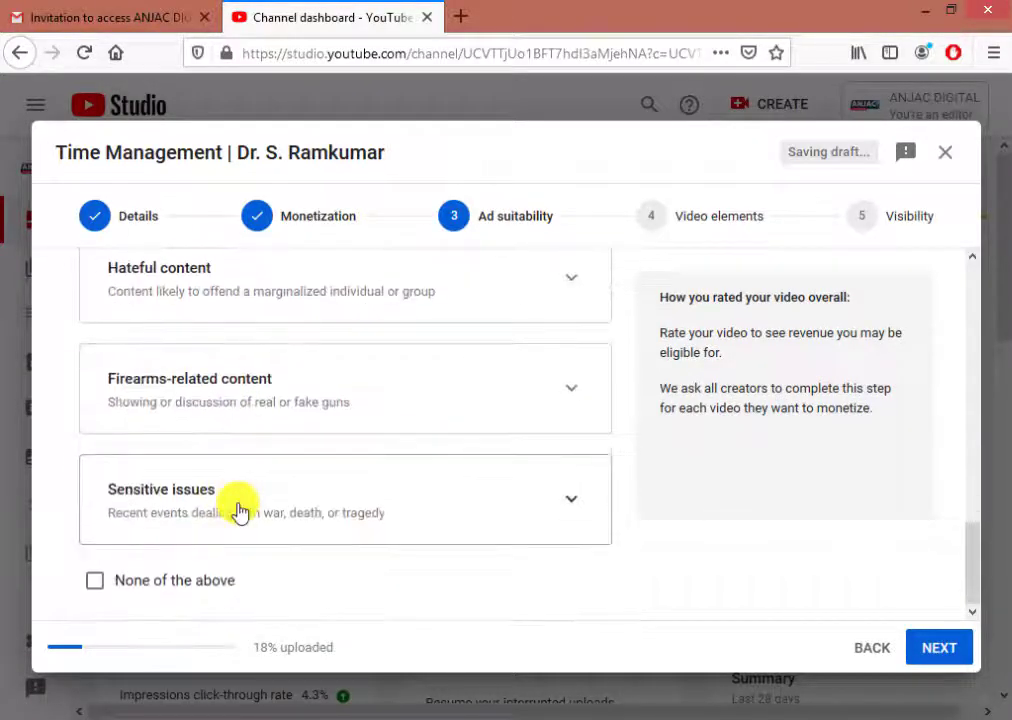
left_click(118, 585)
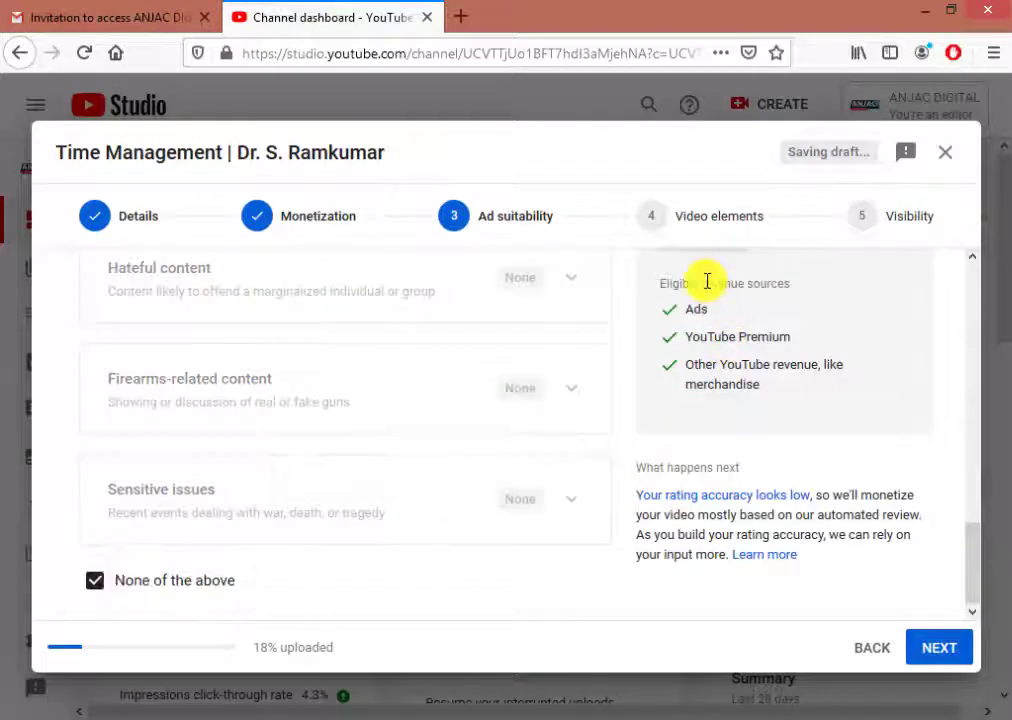
scroll(705, 300, "up", 2)
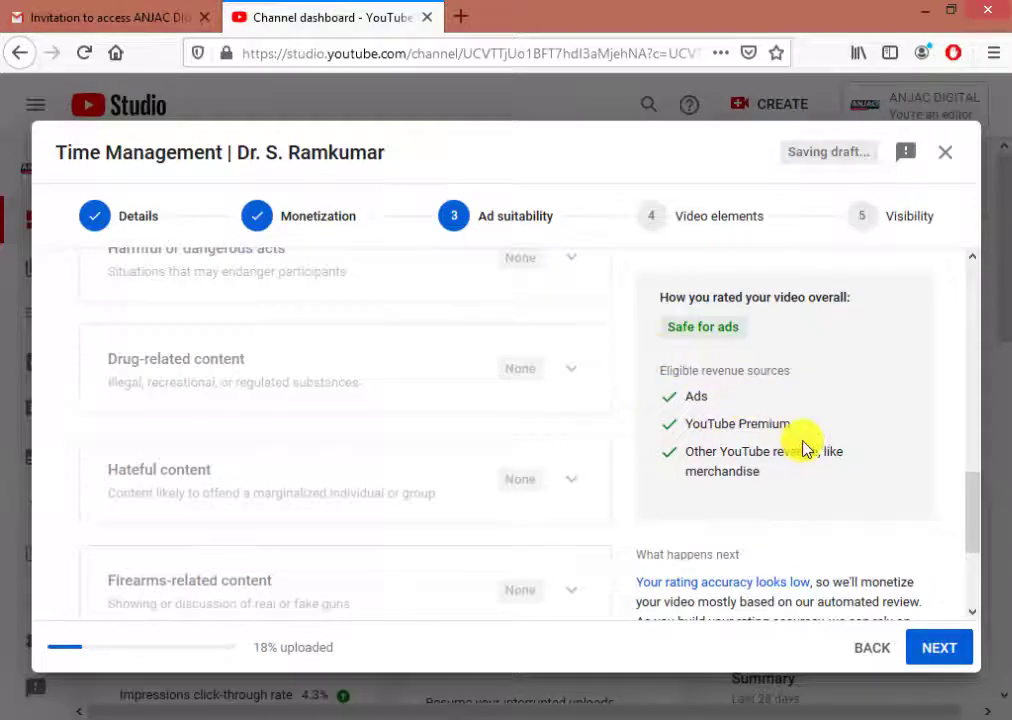
scroll(806, 447, "down", 2)
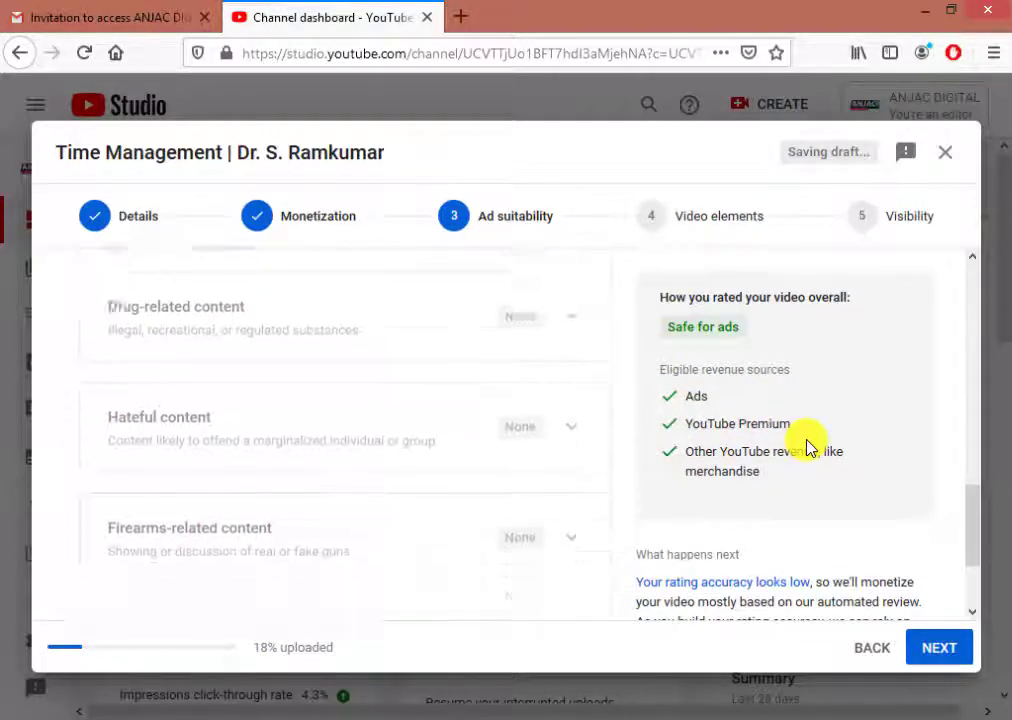
- Move past the video elements without adding an end screen or cards, and continue to the visibility settings
left_click(940, 652)
scroll(538, 445, "down", 1)
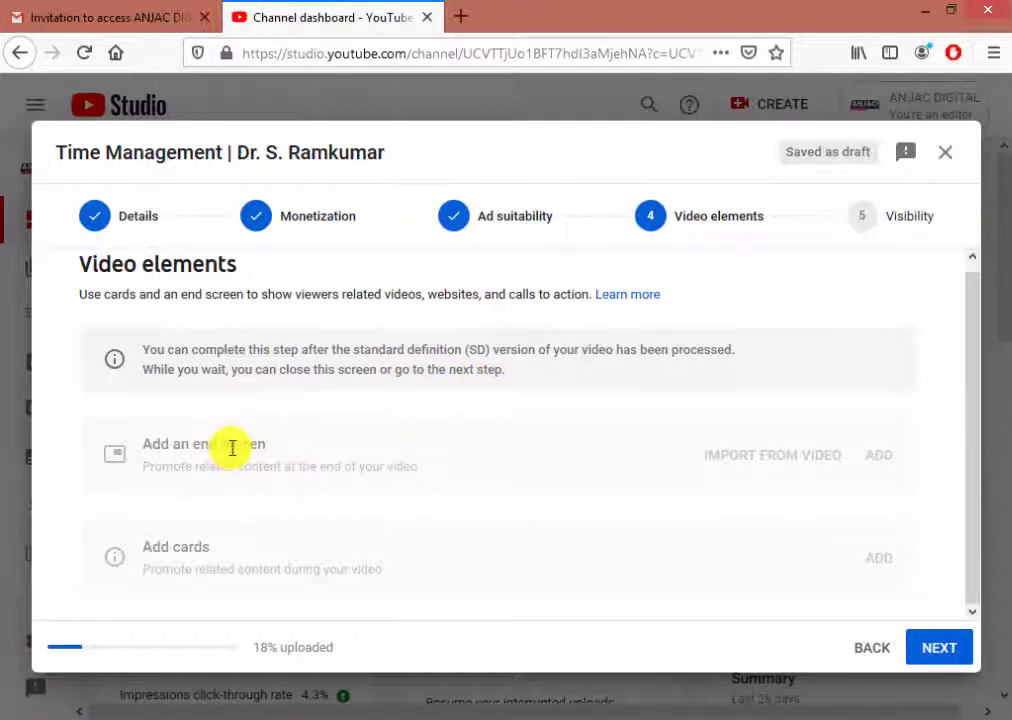
left_click(938, 650)
- Review the private, unlisted and public options and try Public visibility for the video
scroll(318, 476, "down", 2)
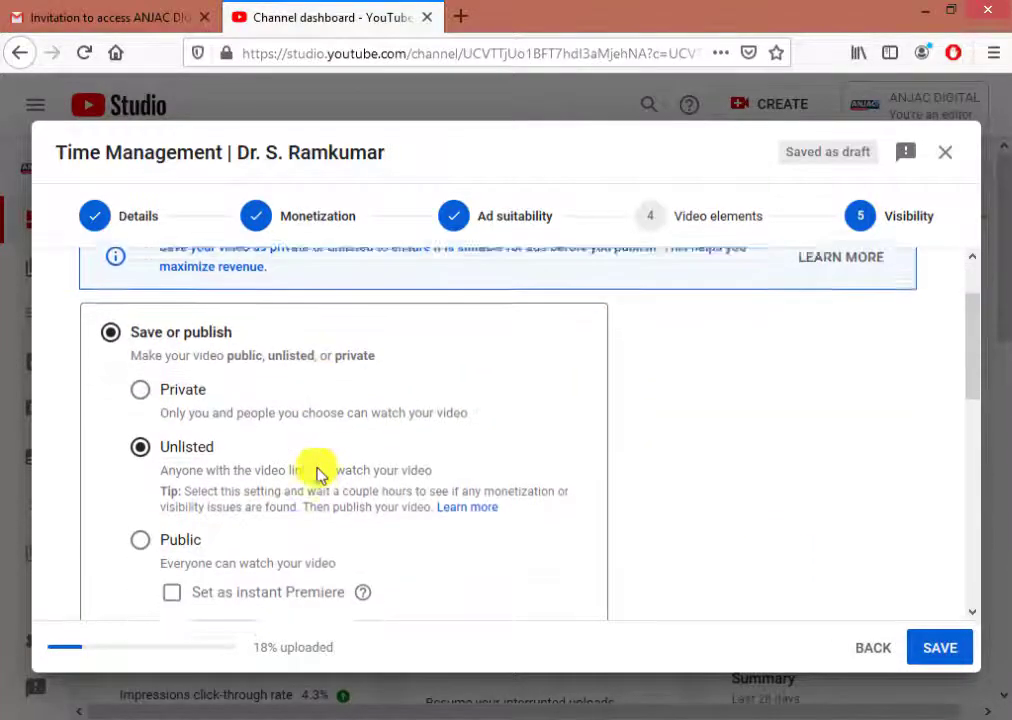
scroll(318, 476, "up", 2)
scroll(318, 476, "down", 3)
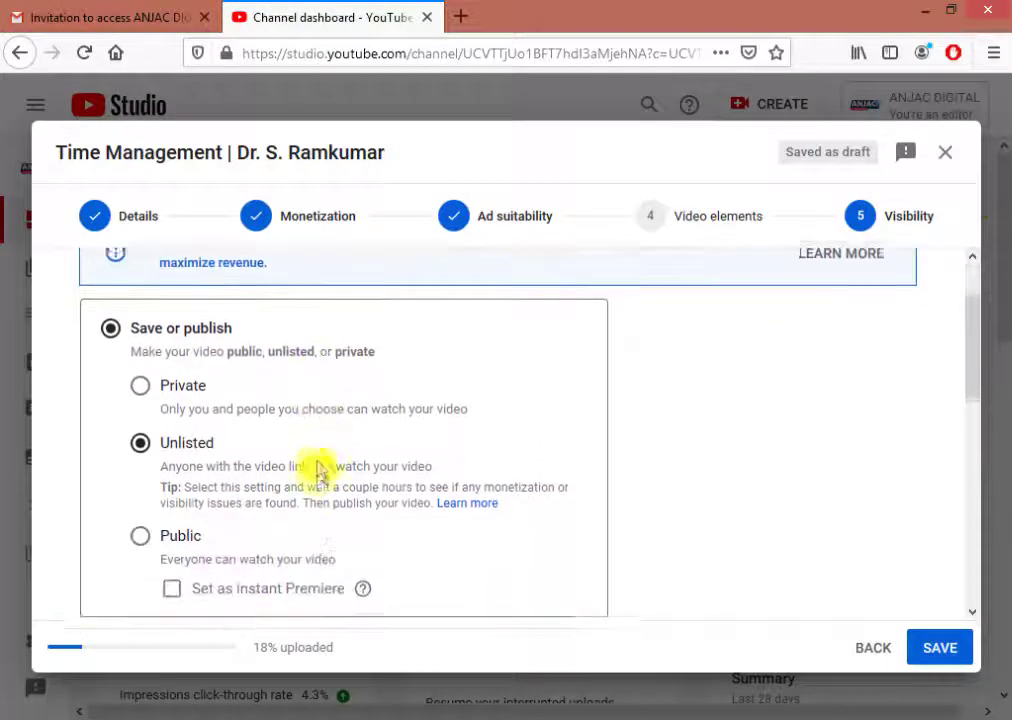
scroll(318, 476, "up", 1)
scroll(318, 476, "up", 1)
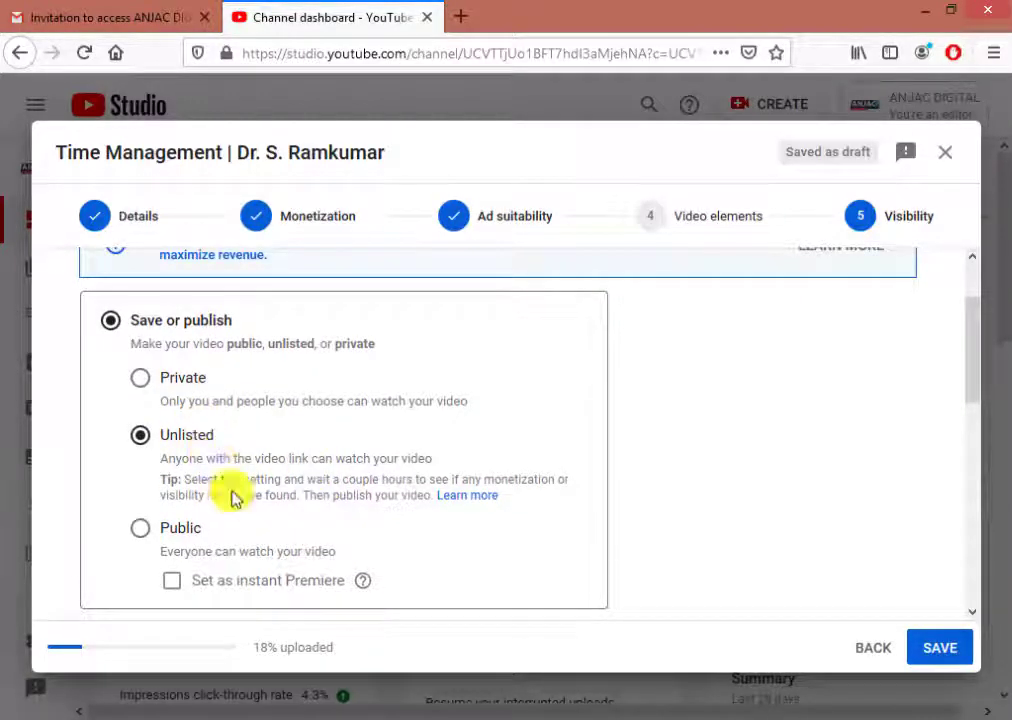
left_click(149, 529)
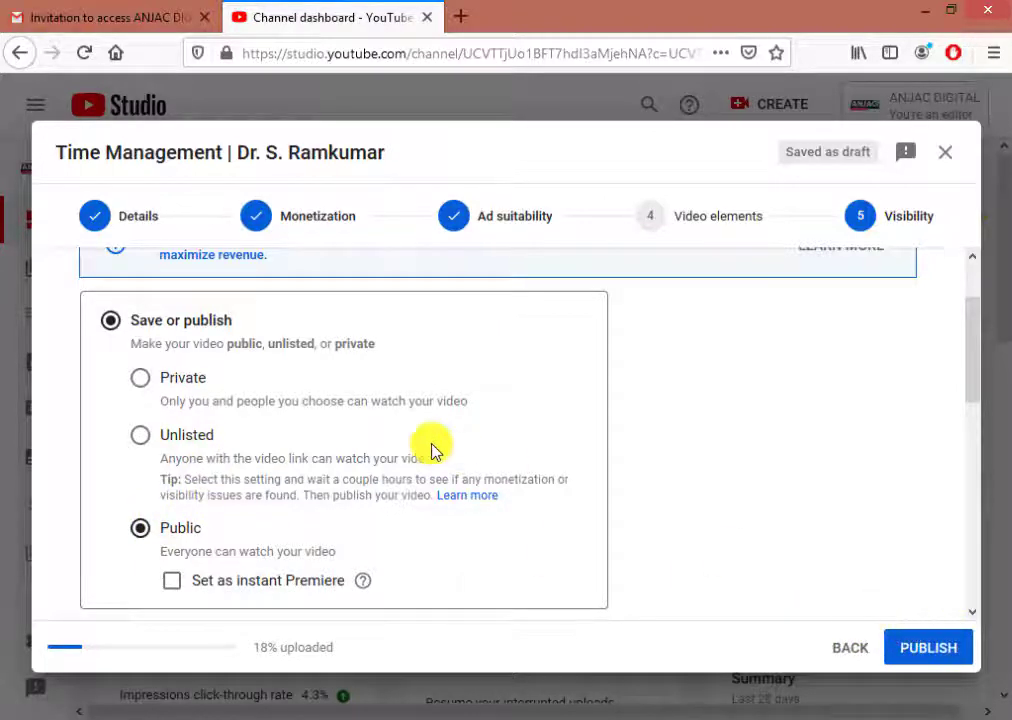
- Try scheduling the video's publication for Jul 13, 2020 at 10:00 AM and check the default time zone
scroll(430, 446, "down", 4)
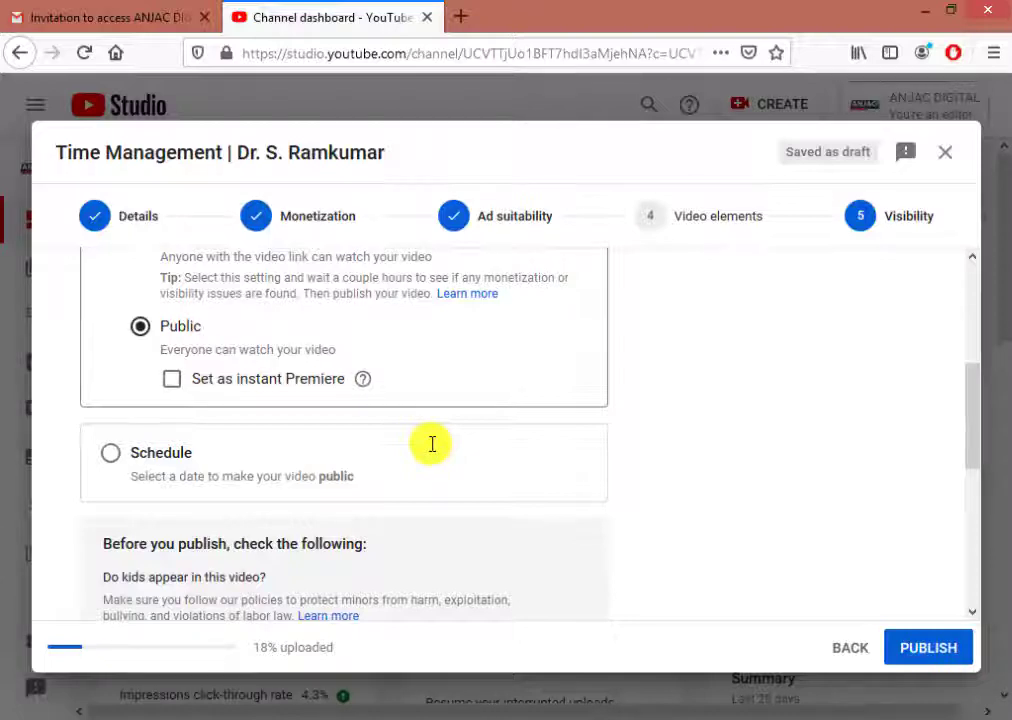
left_click(163, 460)
scroll(165, 420, "up", 3)
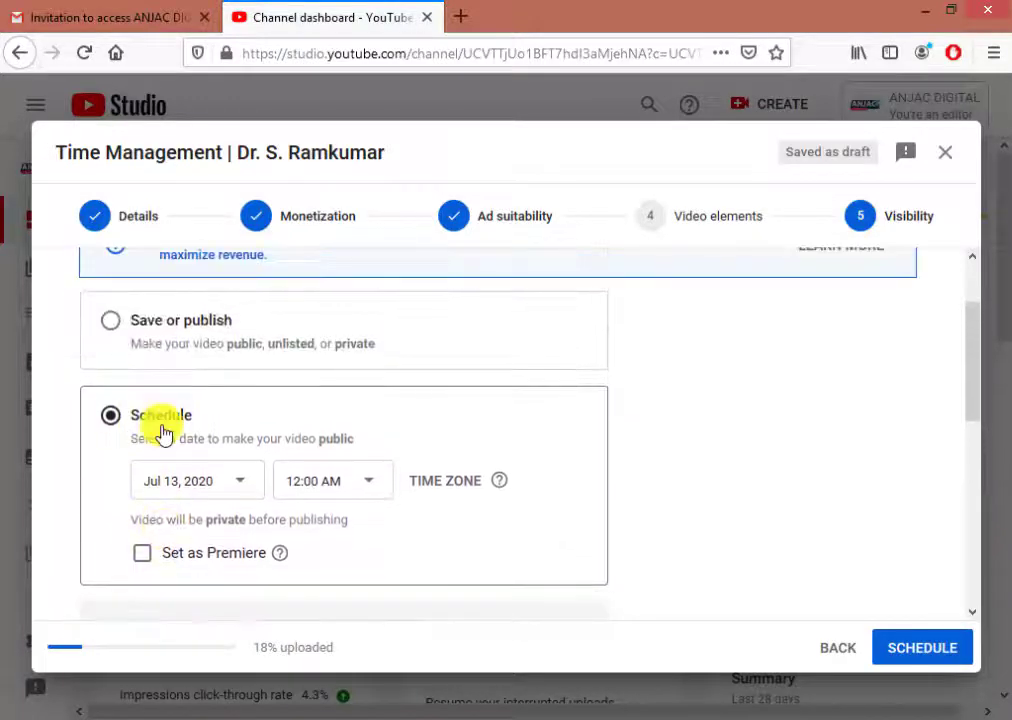
left_click(226, 490)
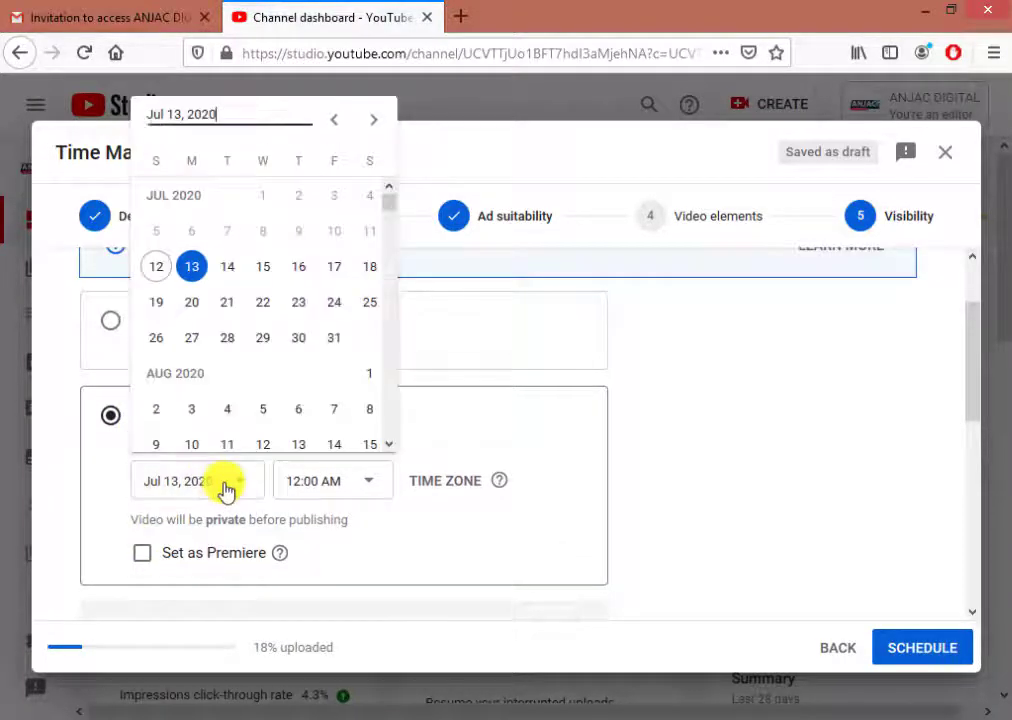
left_click(194, 268)
left_click(316, 485)
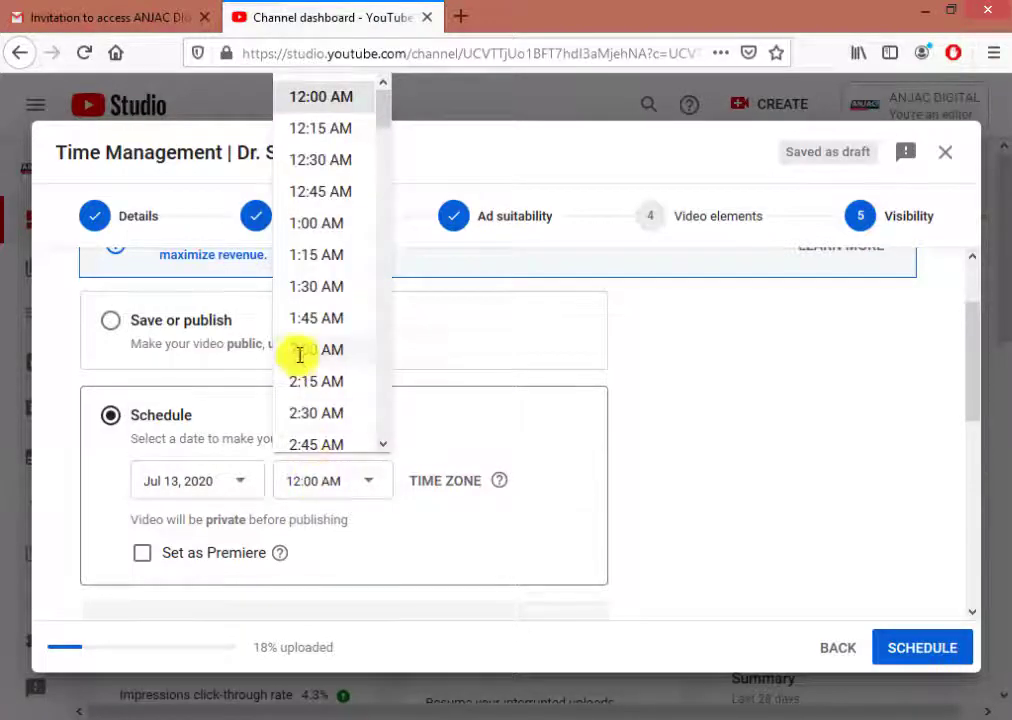
scroll(307, 345, "down", 9)
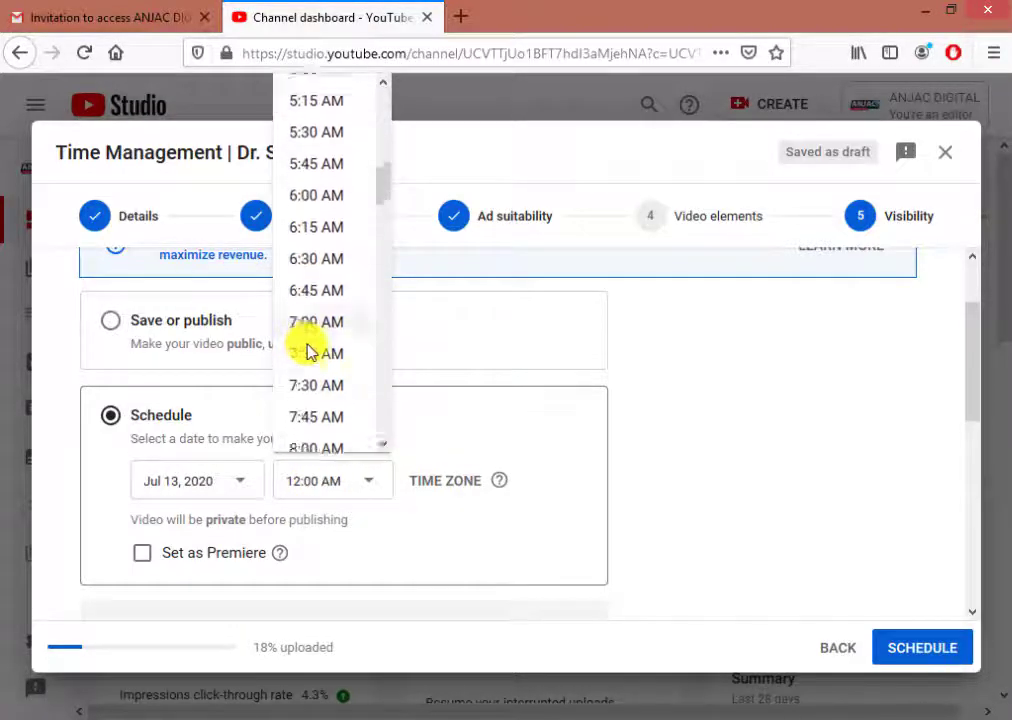
scroll(309, 350, "down", 2)
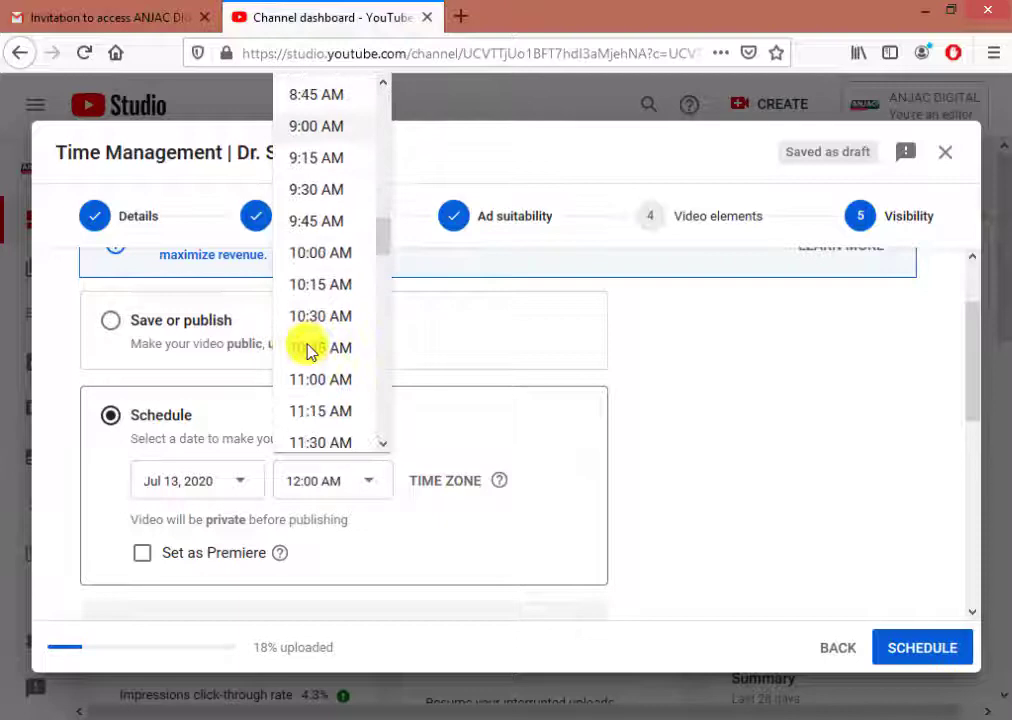
left_click(309, 260)
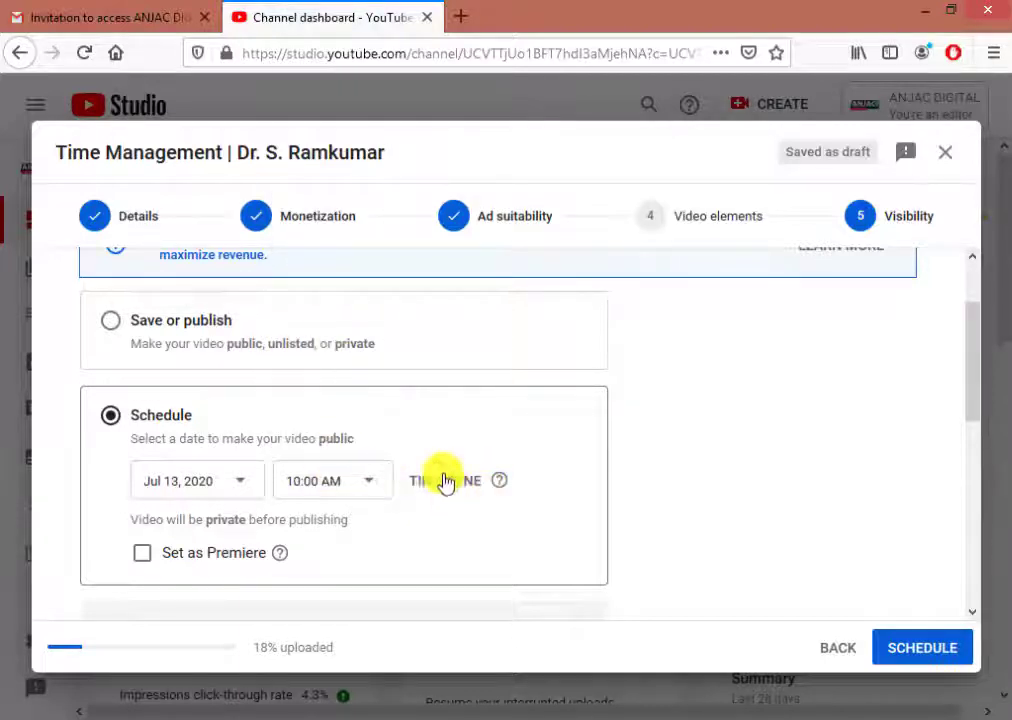
mouse_move(505, 492)
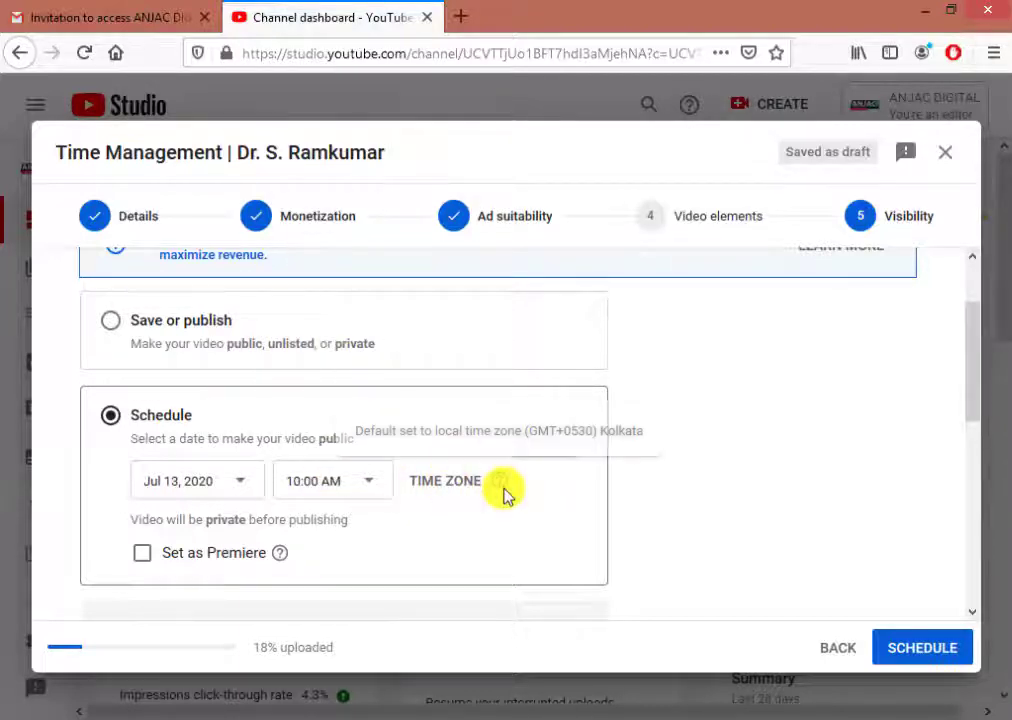
- Try setting the scheduled video as a Premiere and review the visibility choices
left_click(142, 558)
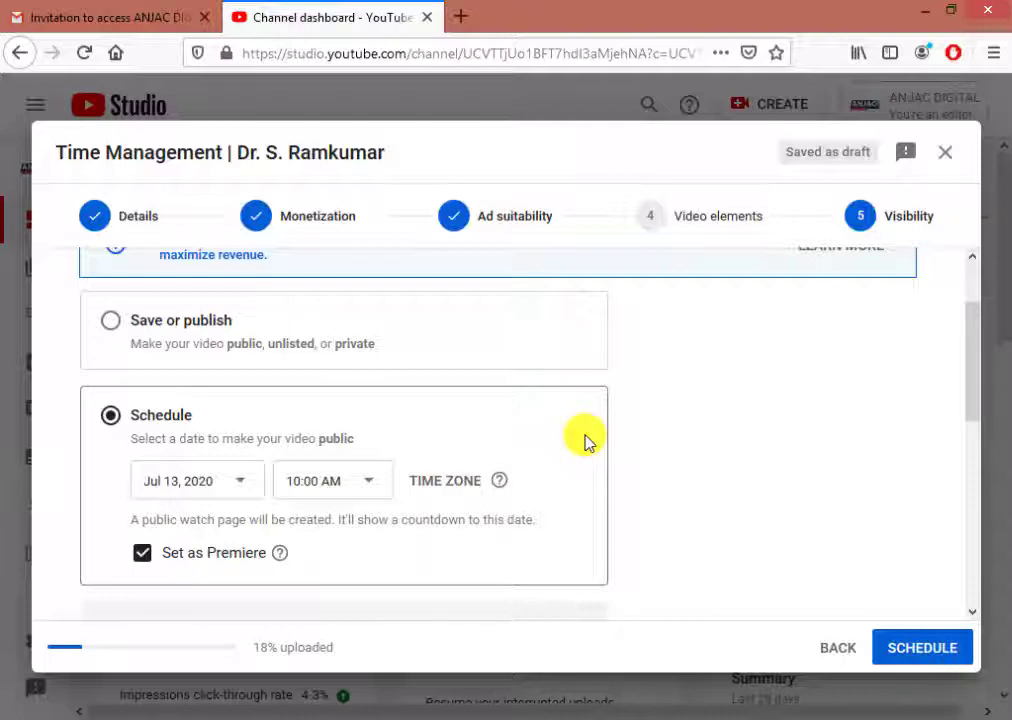
scroll(153, 488, "up", 1)
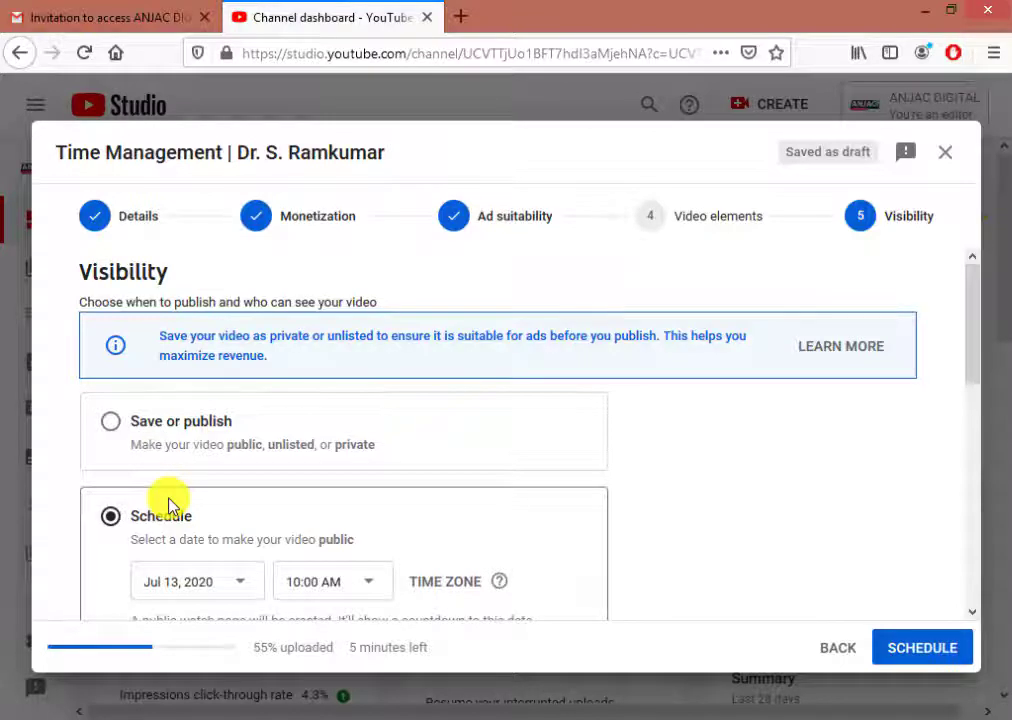
scroll(168, 505, "down", 1)
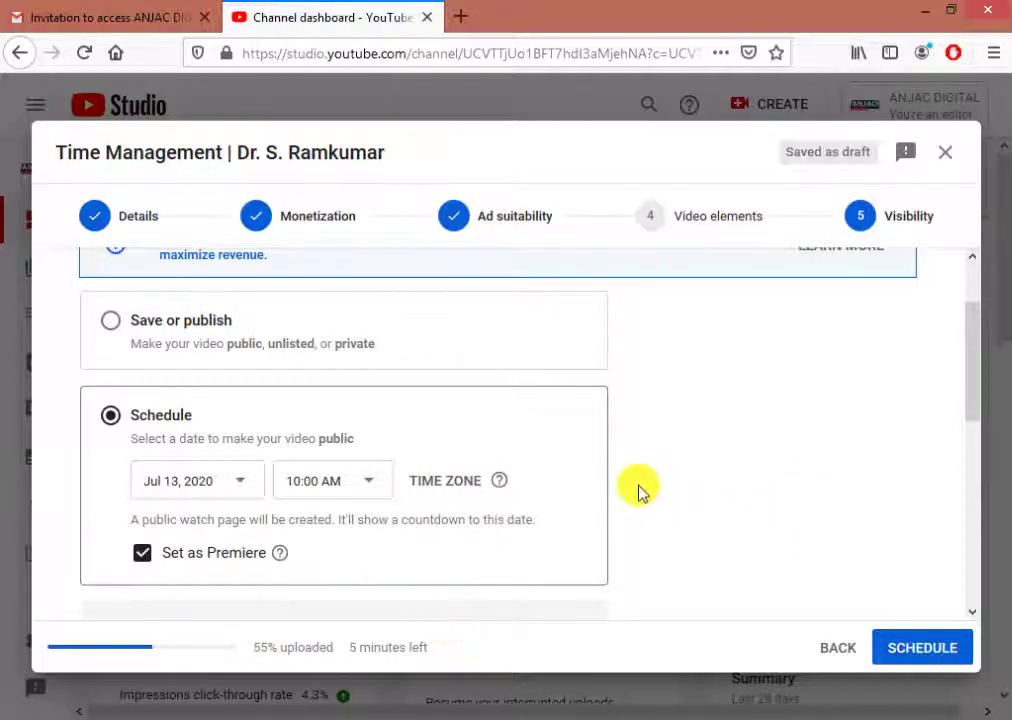
scroll(533, 526, "up", 2)
scroll(244, 565, "down", 2)
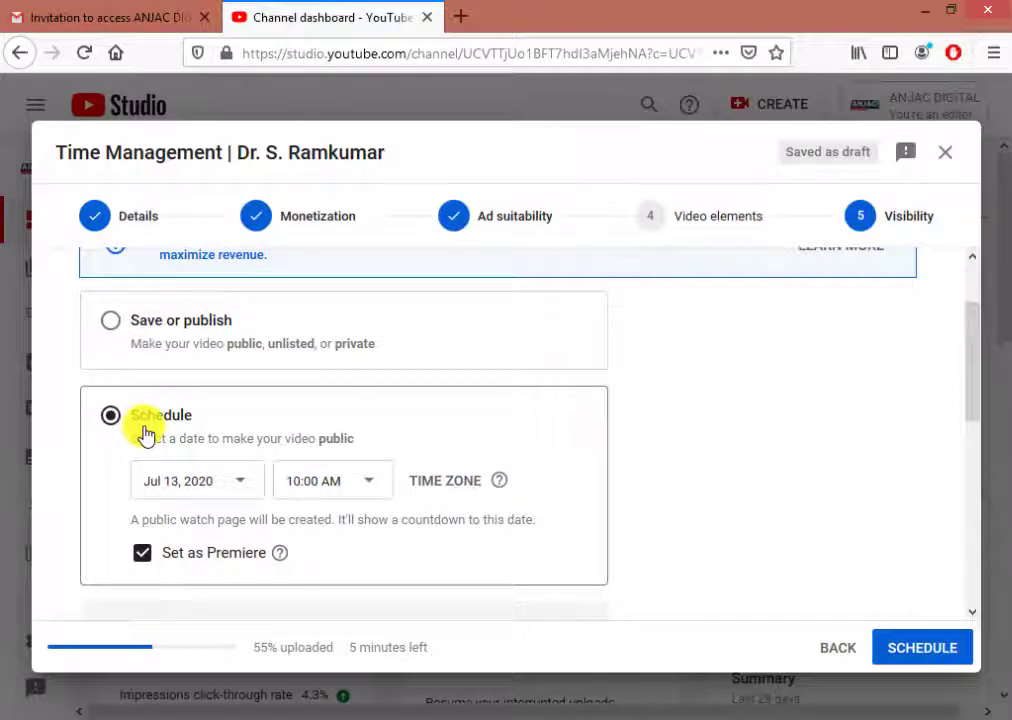
- Switch from scheduling to saving directly, set the video's visibility to Unlisted and save it
left_click(113, 326)
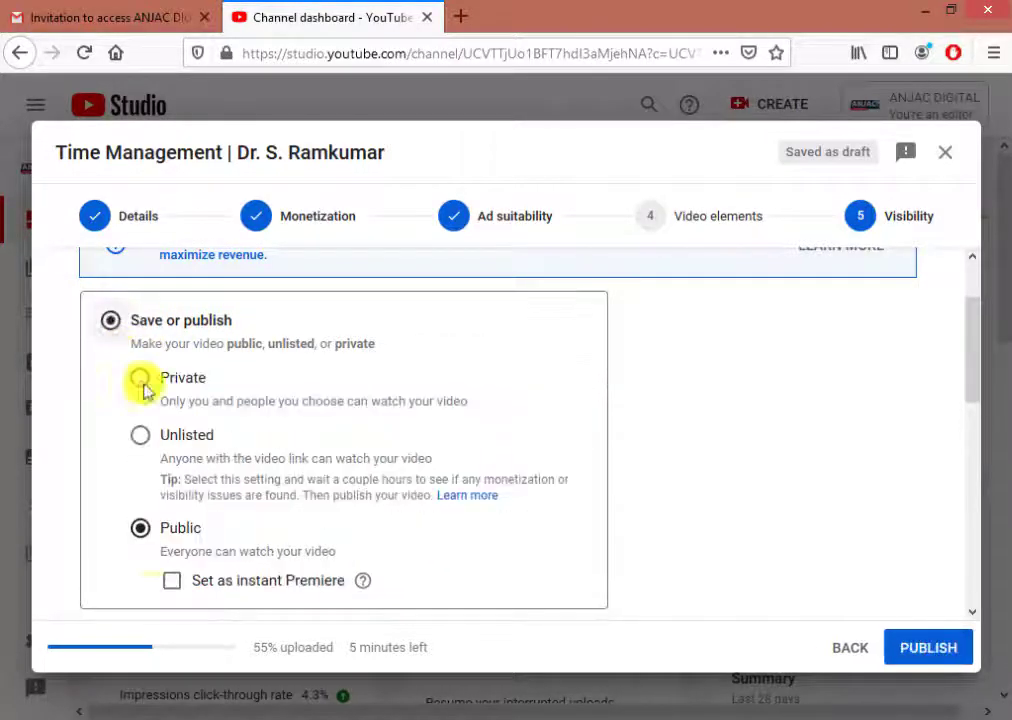
scroll(280, 472, "down", 2)
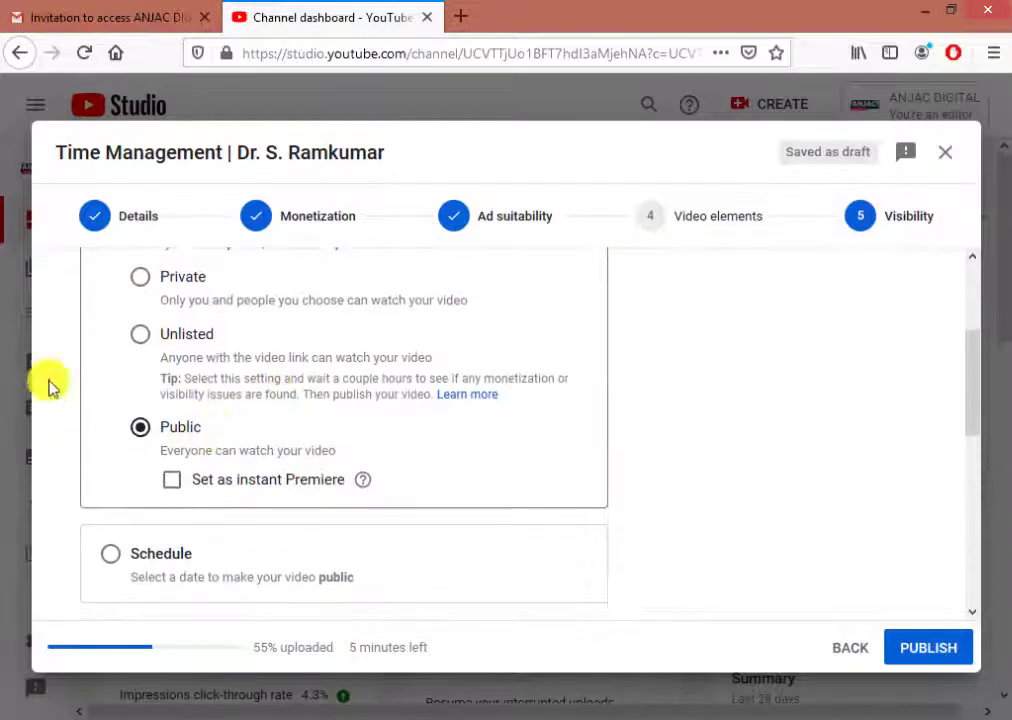
scroll(180, 430, "up", 2)
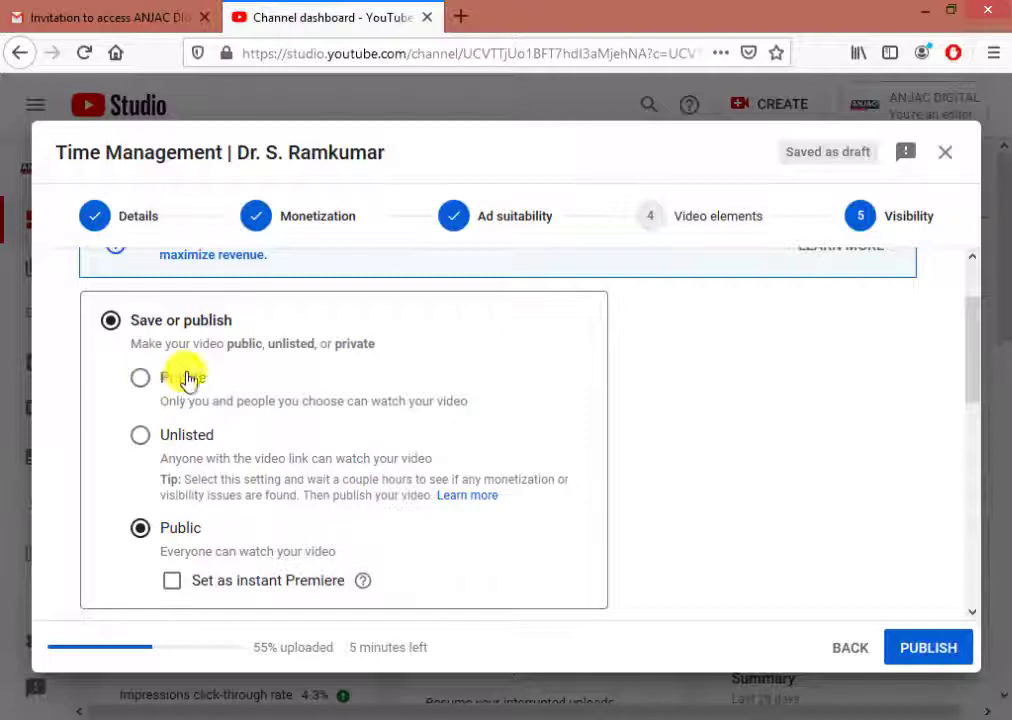
left_click(141, 442)
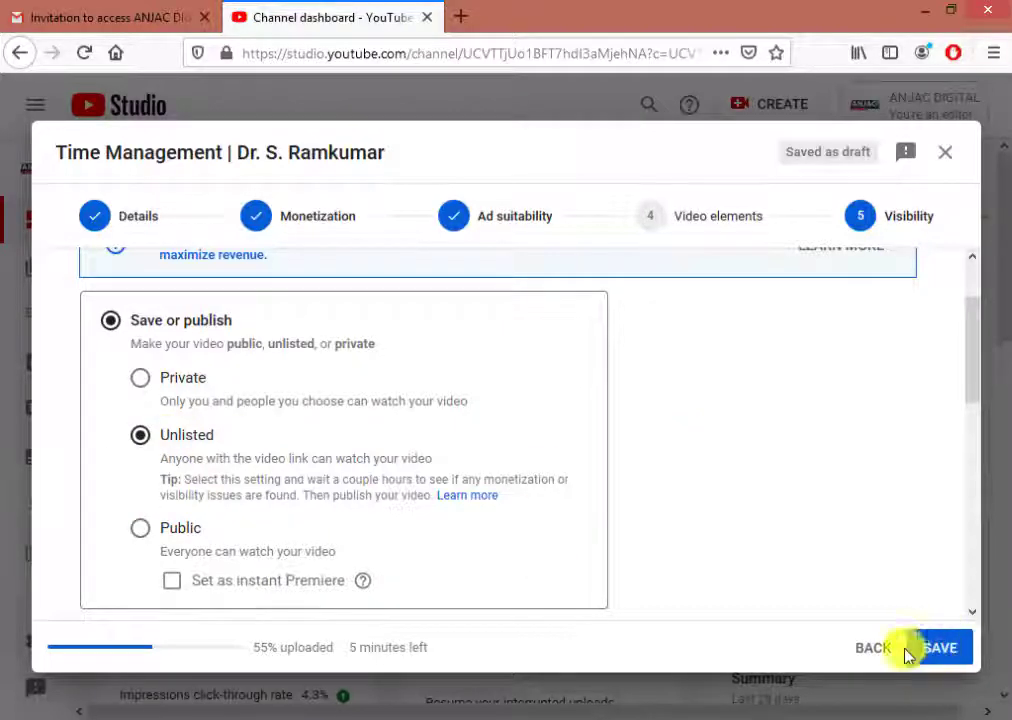
left_click(938, 651)
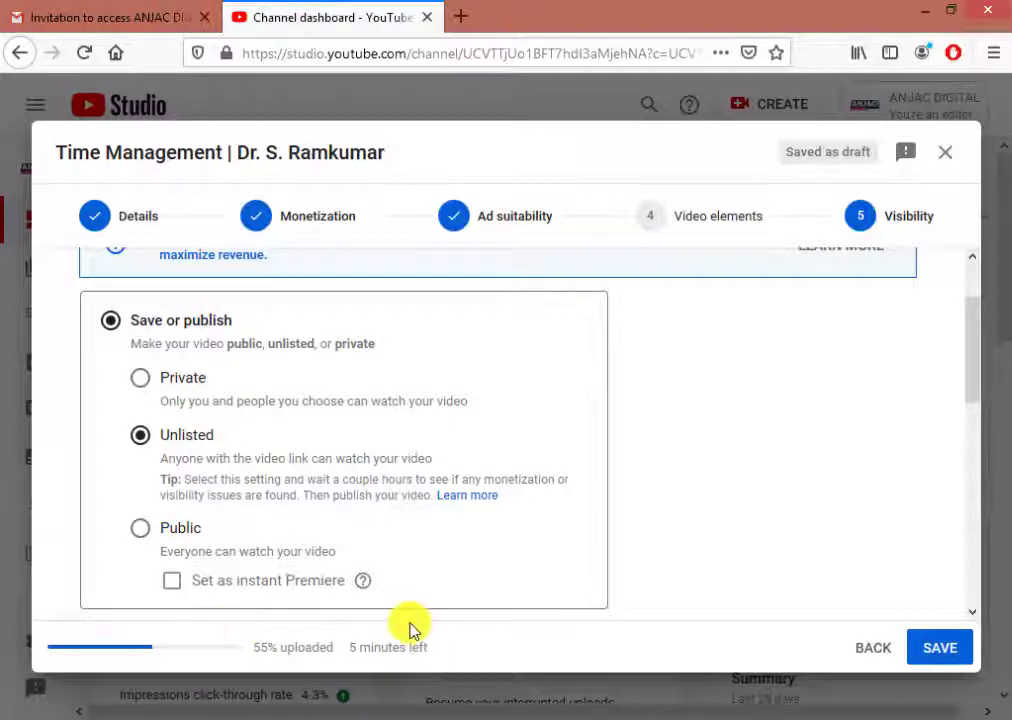
left_click(939, 656)
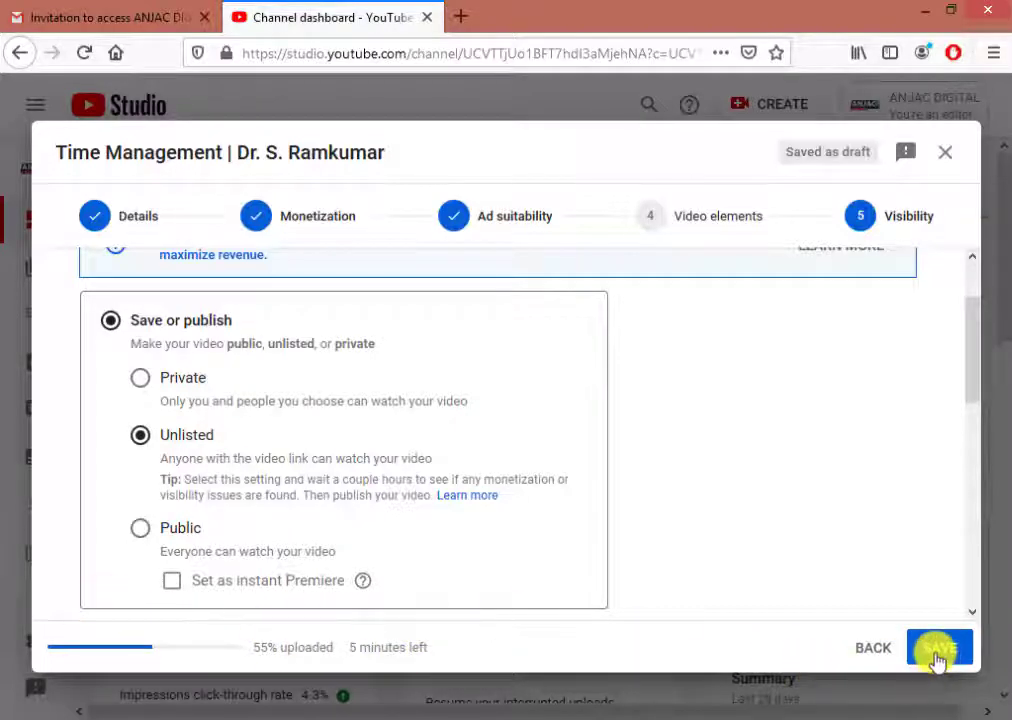
scroll(685, 570, "down", 1)
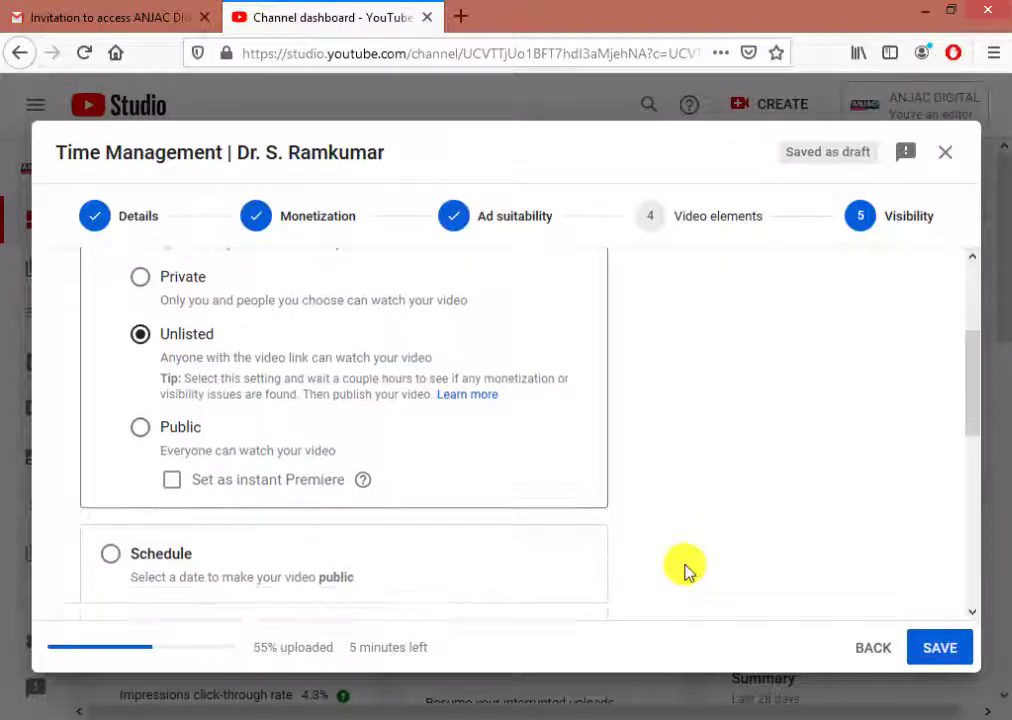
scroll(685, 570, "up", 3)
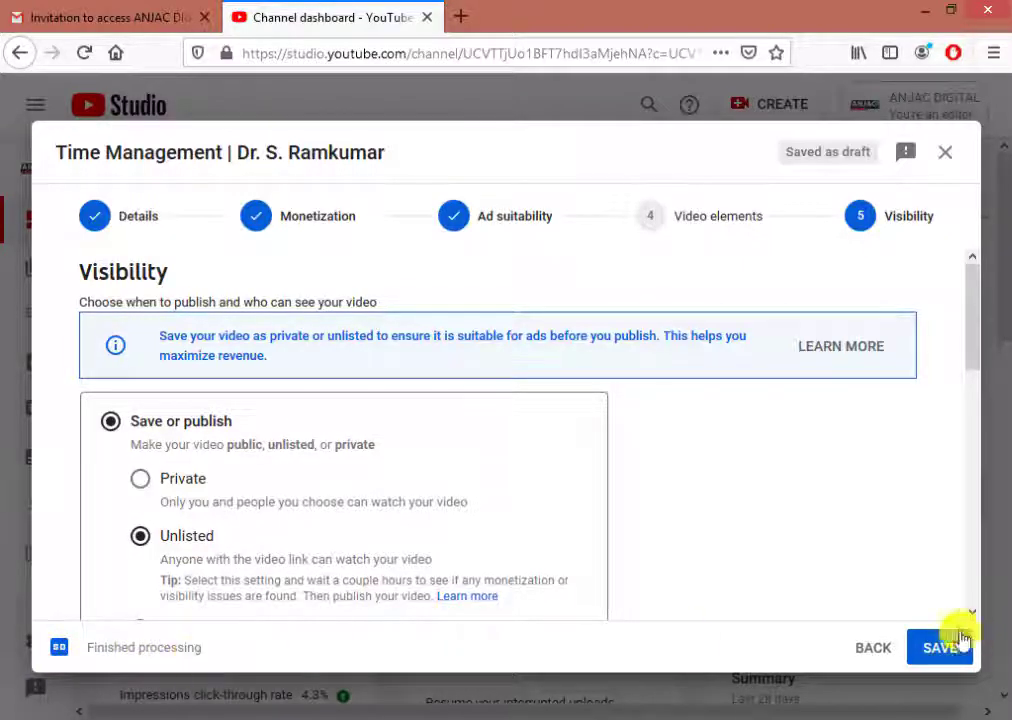
scroll(323, 601, "down", 2)
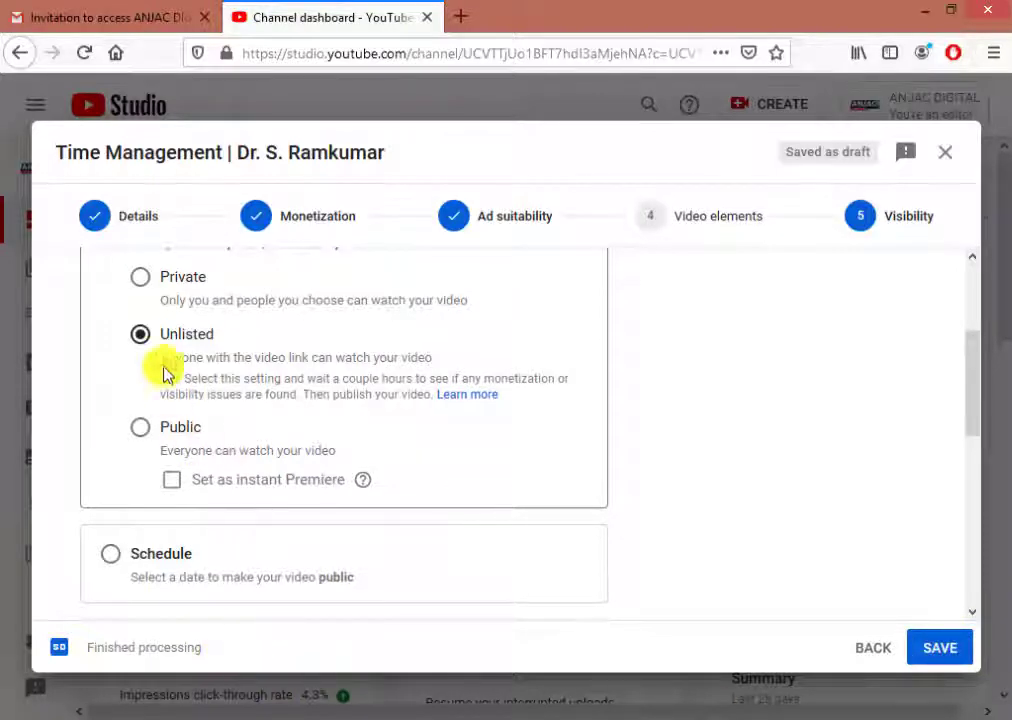
left_click(940, 653)
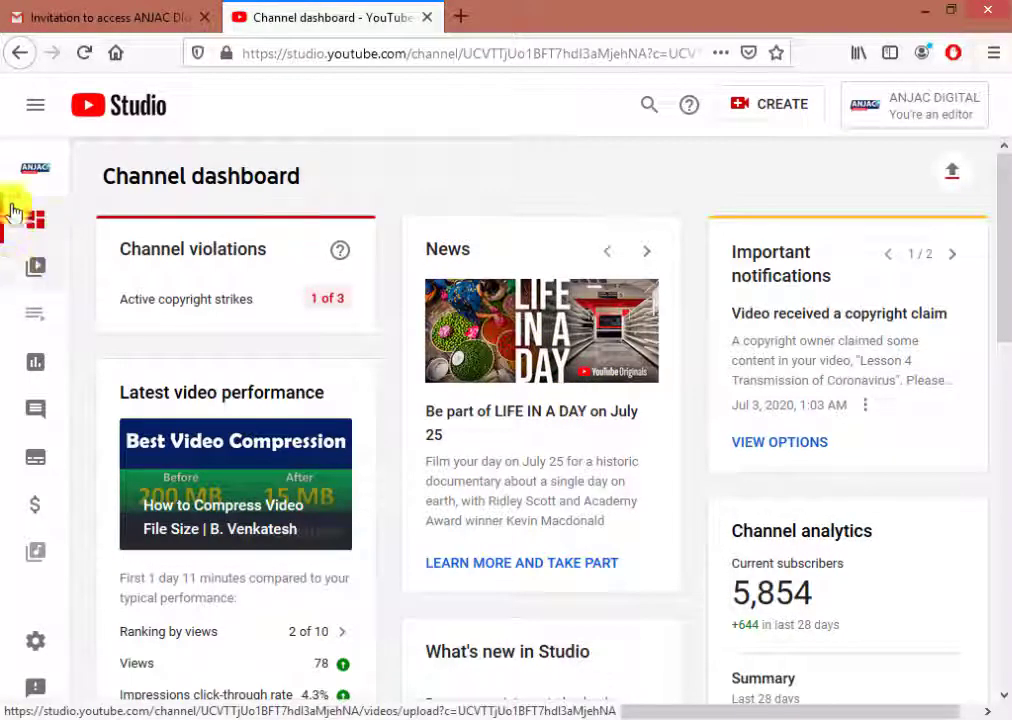
- Open the channel's video list and examine the new upload's visibility, monetization, restrictions, date, views, comments and likes
left_click(35, 268)
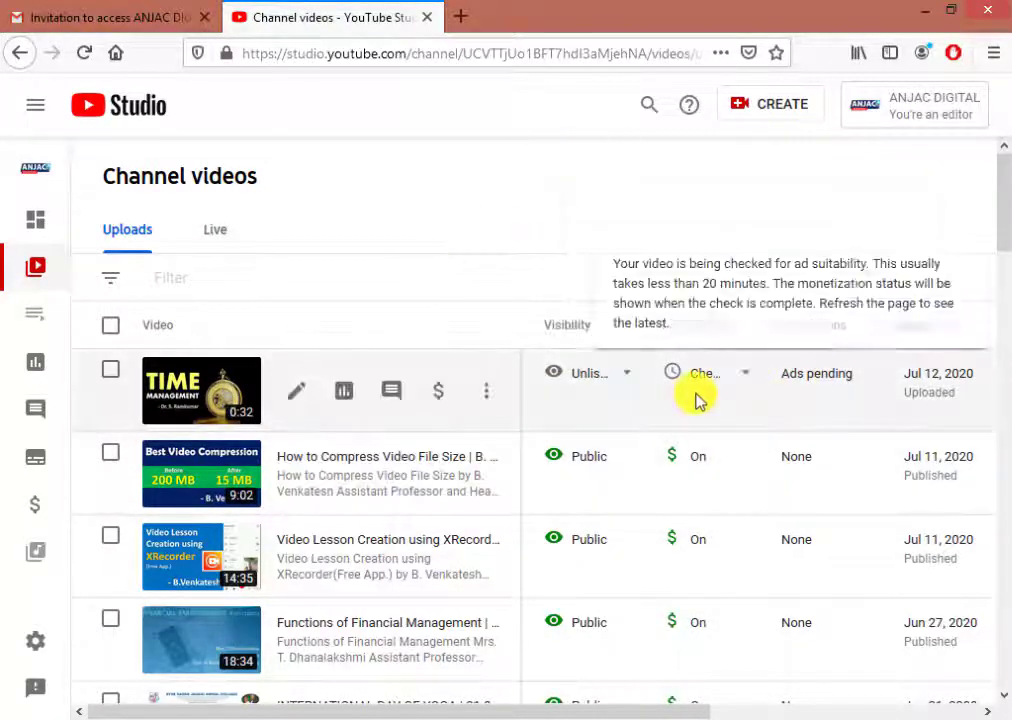
mouse_move(834, 325)
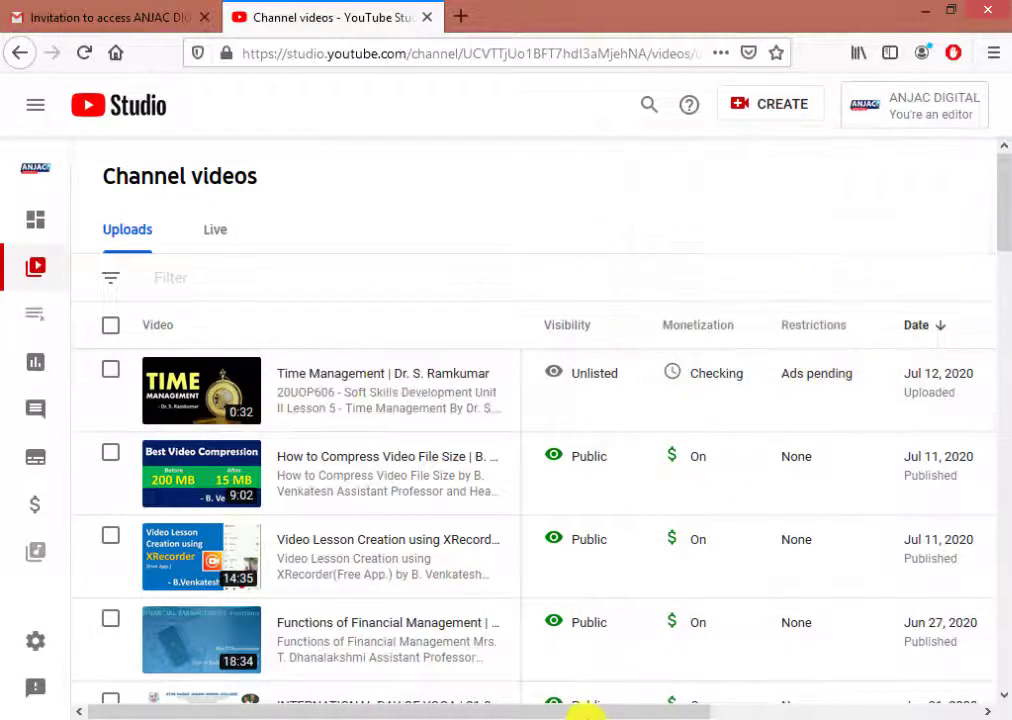
mouse_move(575, 714)
left_mouse_down()
mouse_move(628, 707)
mouse_move(575, 712)
left_mouse_up()
mouse_move(754, 370)
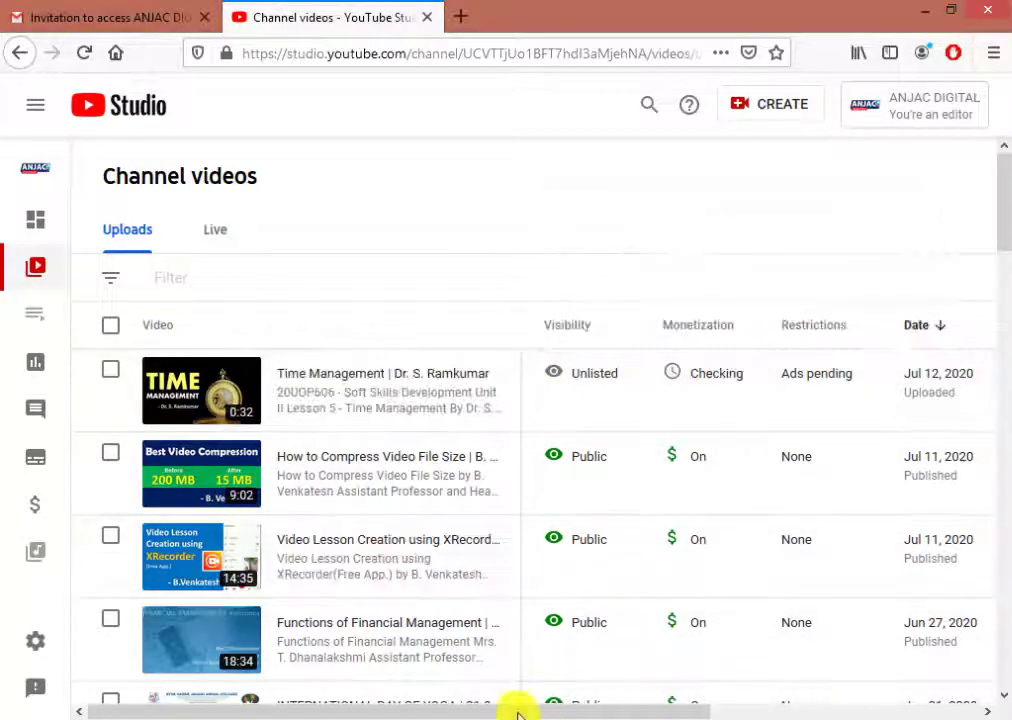
left_click_drag(517, 709, 820, 706)
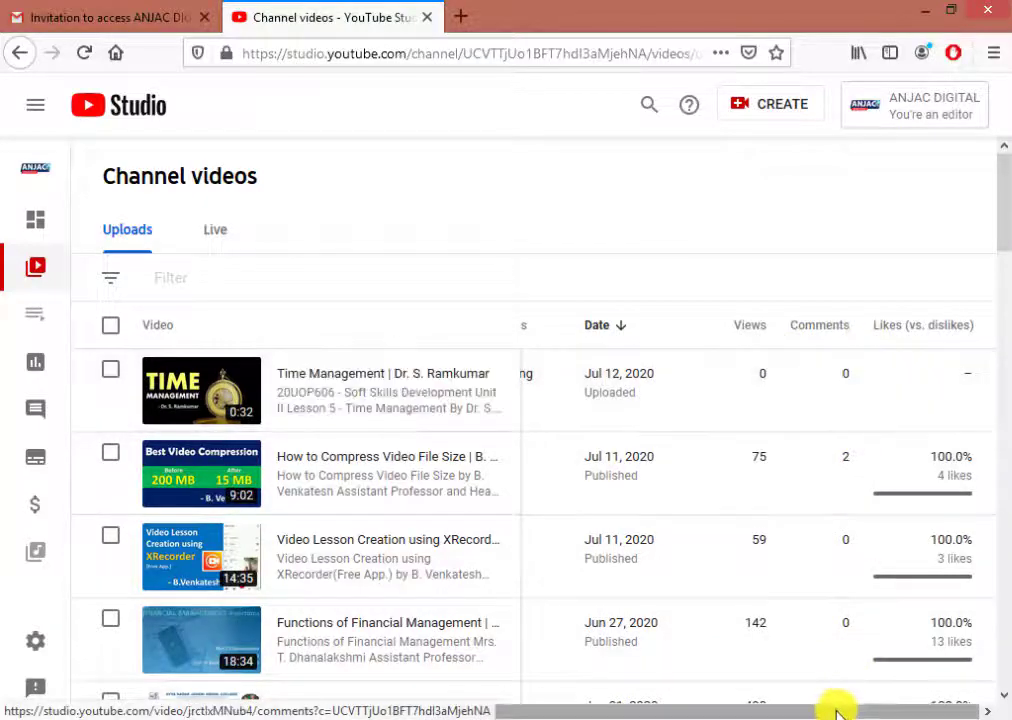
left_click_drag(836, 709, 480, 710)
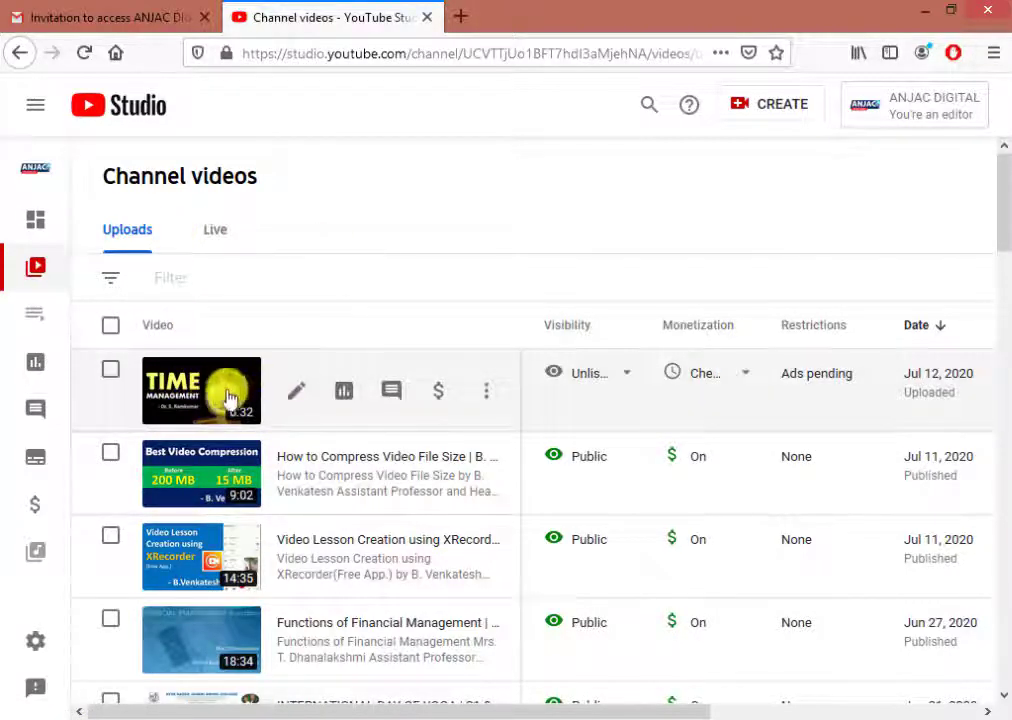
- Open the Time Management video's details for editing and review its title, description, thumbnail and audience setting
left_click(296, 396)
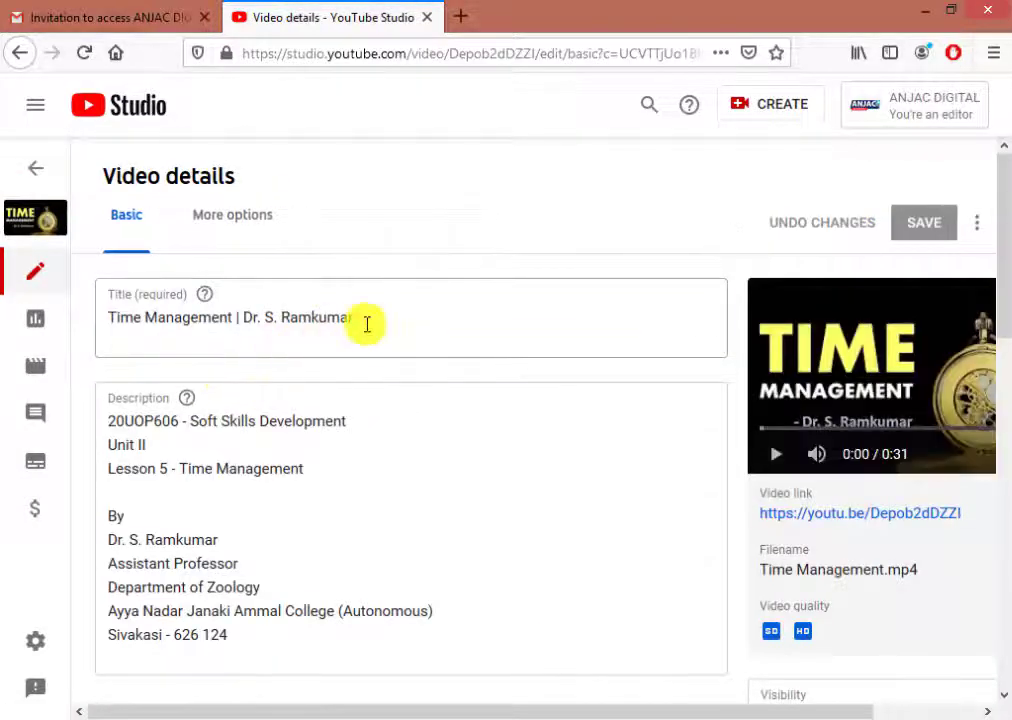
left_click(366, 323)
left_click(346, 470)
scroll(345, 475, "down", 5)
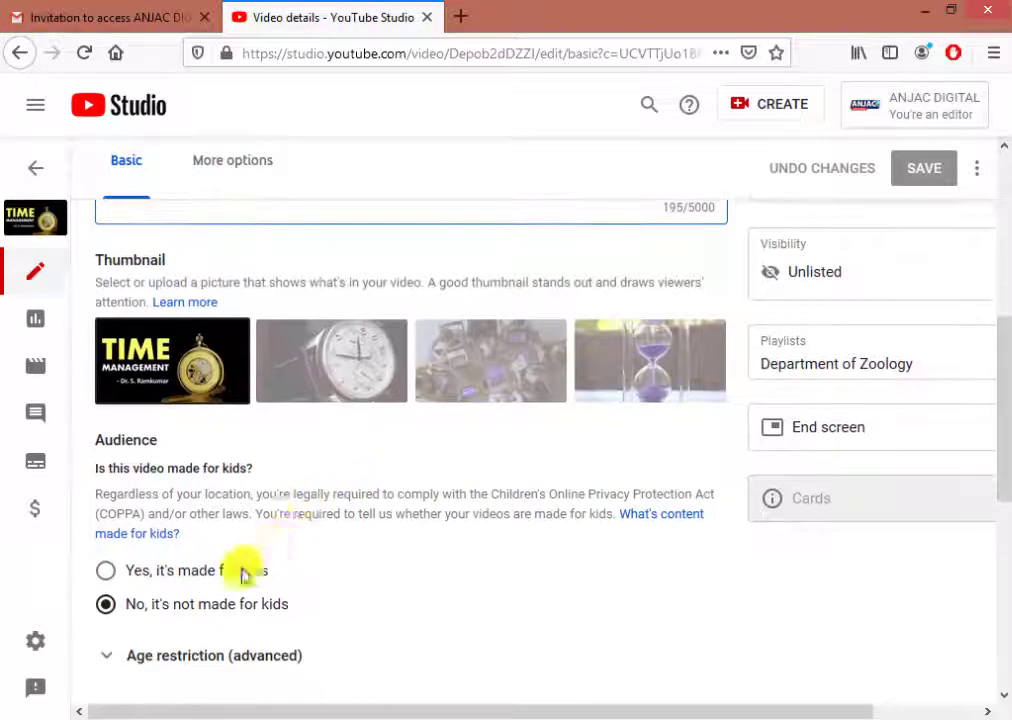
scroll(242, 621, "down", 4)
scroll(245, 620, "up", 5)
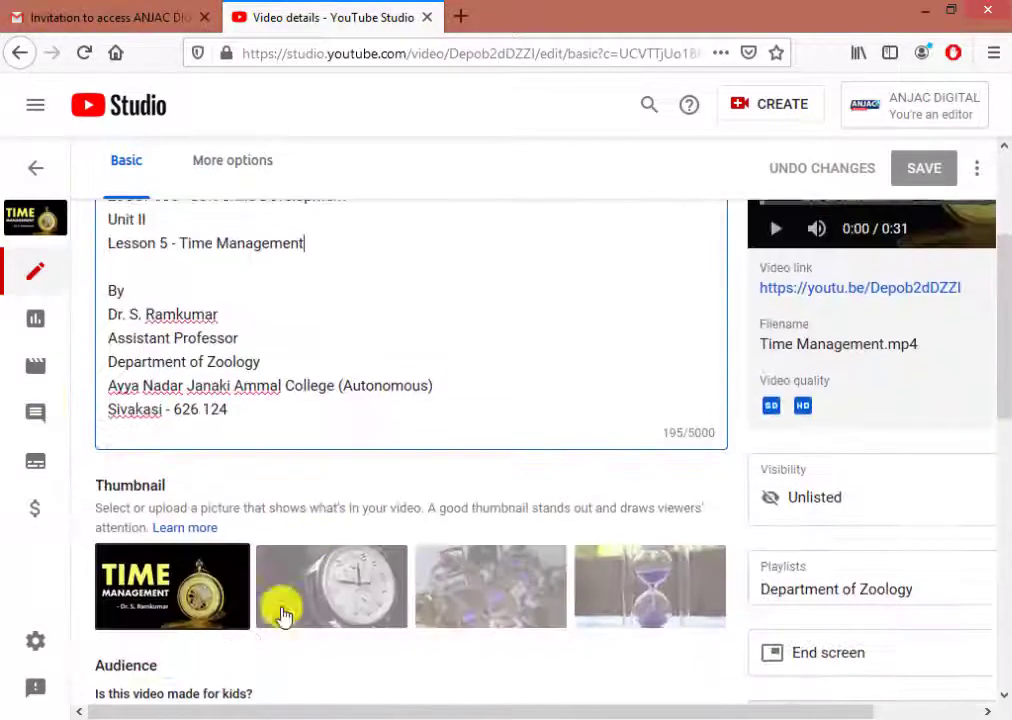
scroll(282, 614, "down", 2)
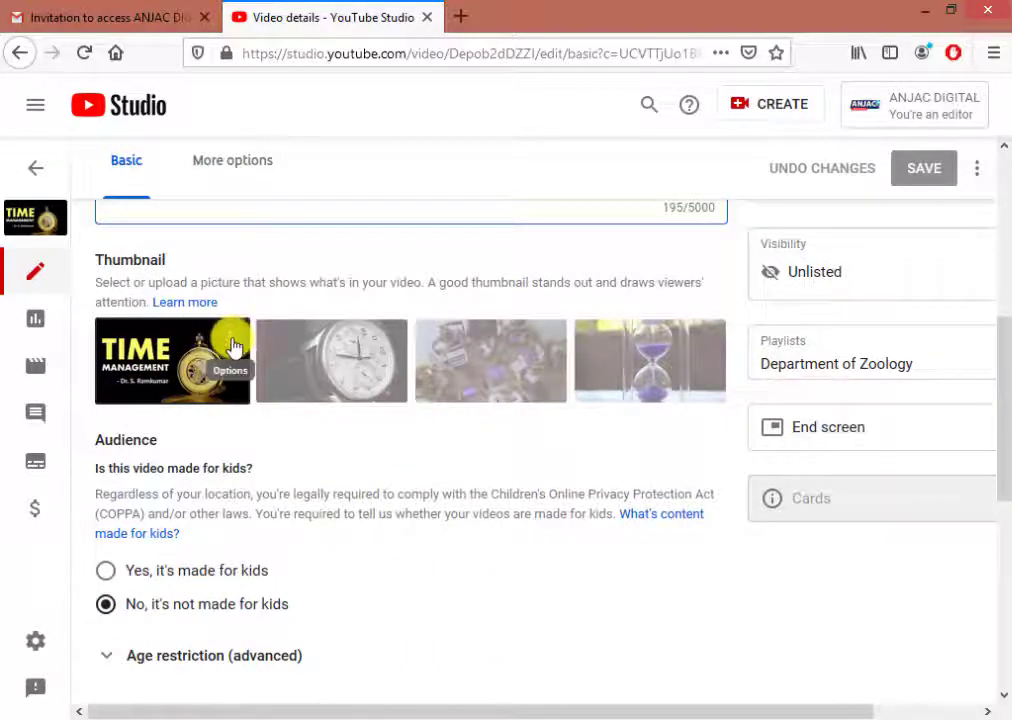
left_click(233, 346)
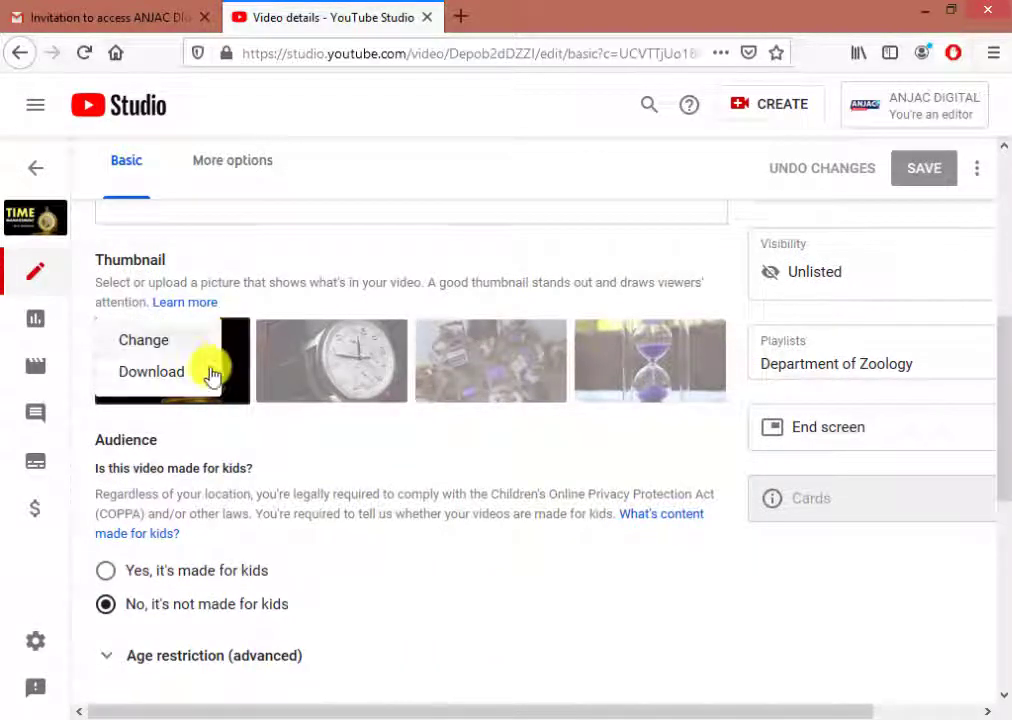
left_click(158, 343)
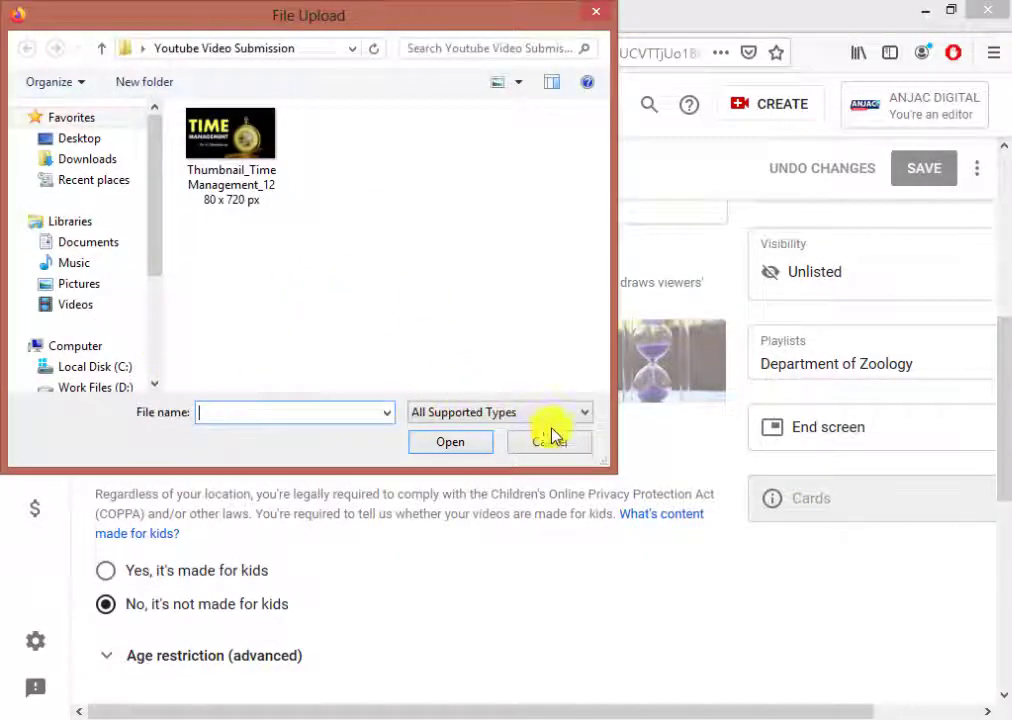
left_click(553, 444)
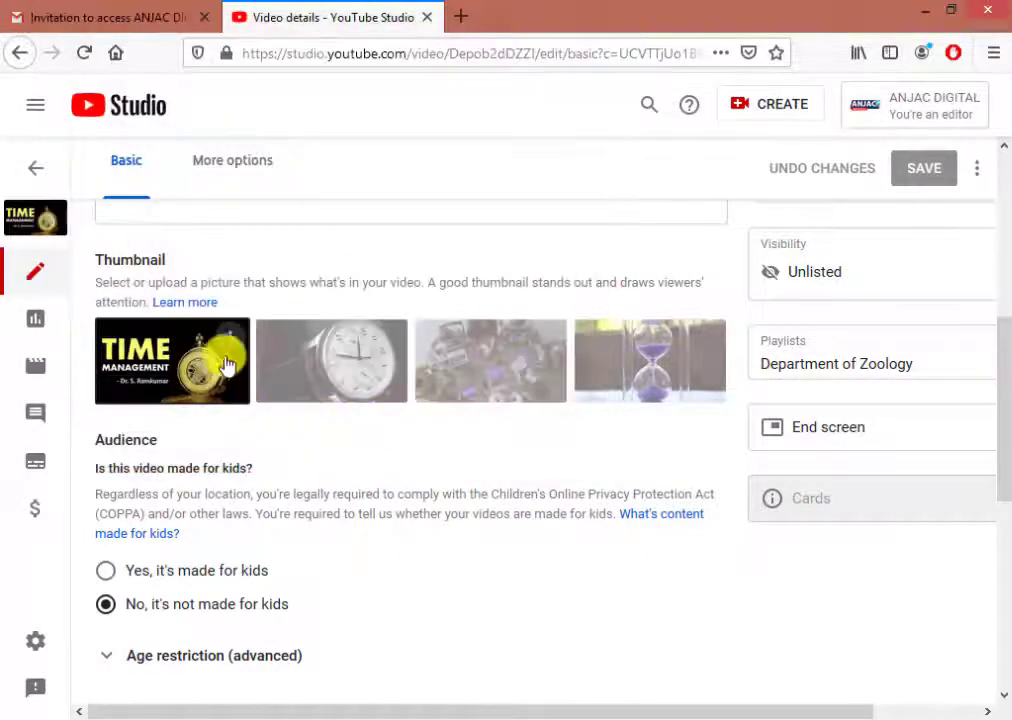
- Review the rest of the basic details and place the cursor on the description's blank line below the lesson name
scroll(395, 600, "down", 3)
scroll(398, 575, "up", 3)
scroll(380, 530, "up", 5)
left_click(361, 488)
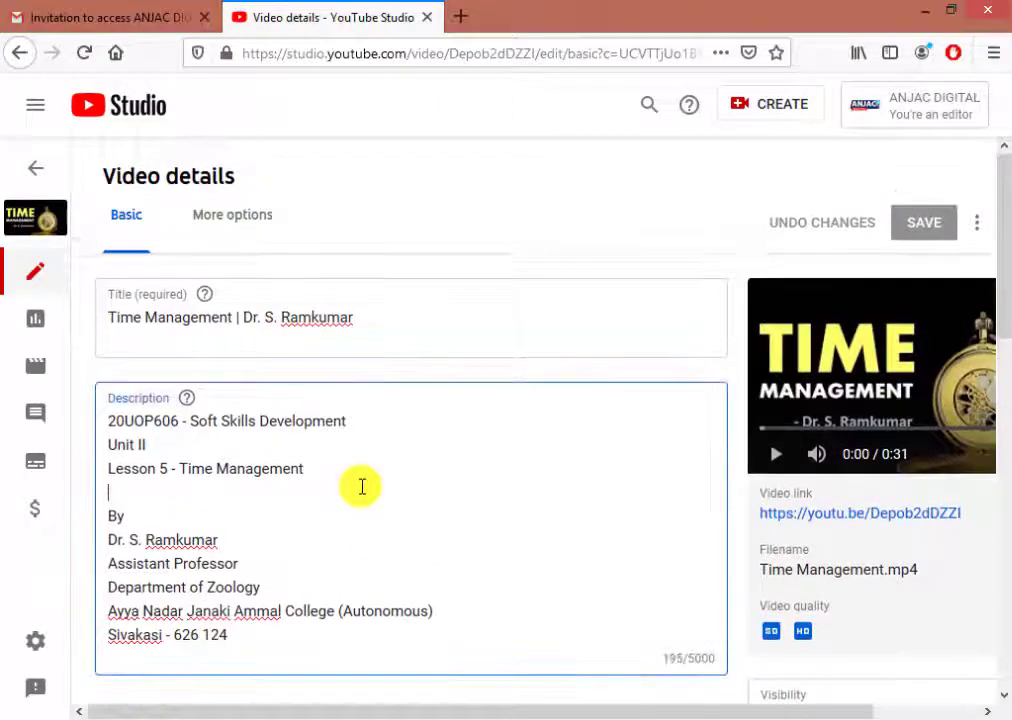
- Add an extra blank line below the lesson name in the video's description and save the changes
left_click(938, 224)
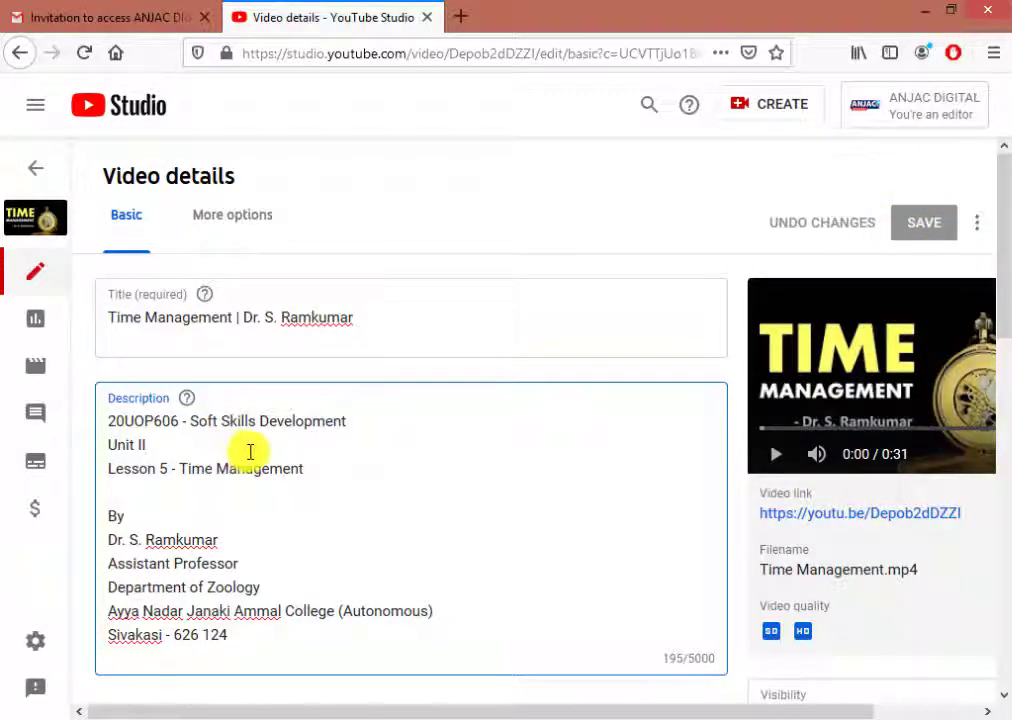
left_click(147, 496)
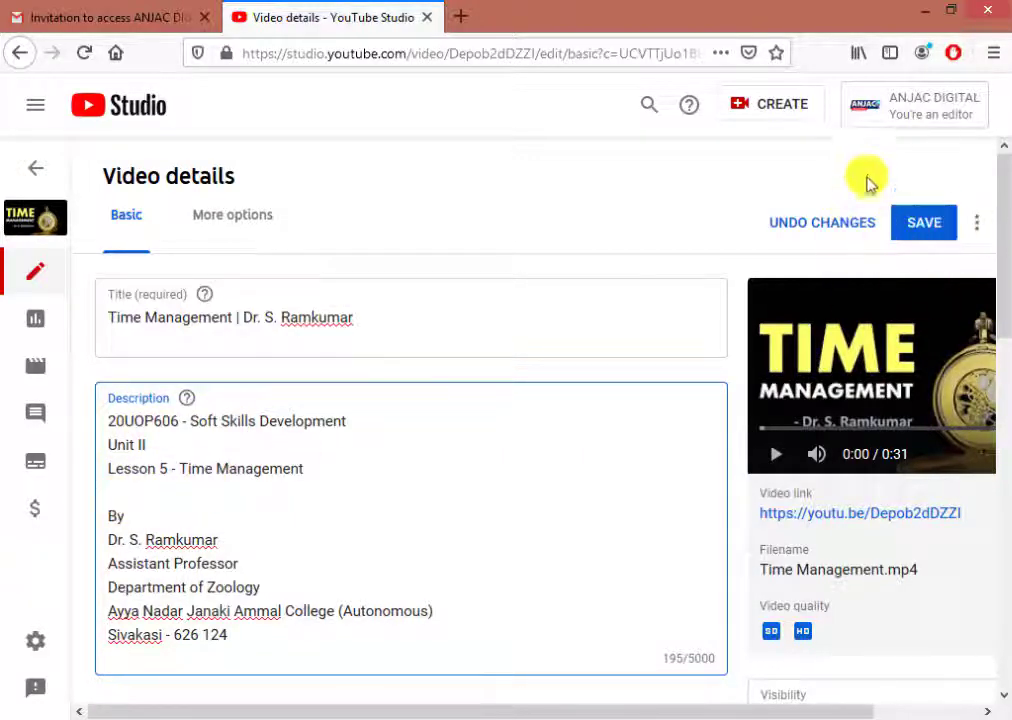
left_click(930, 228)
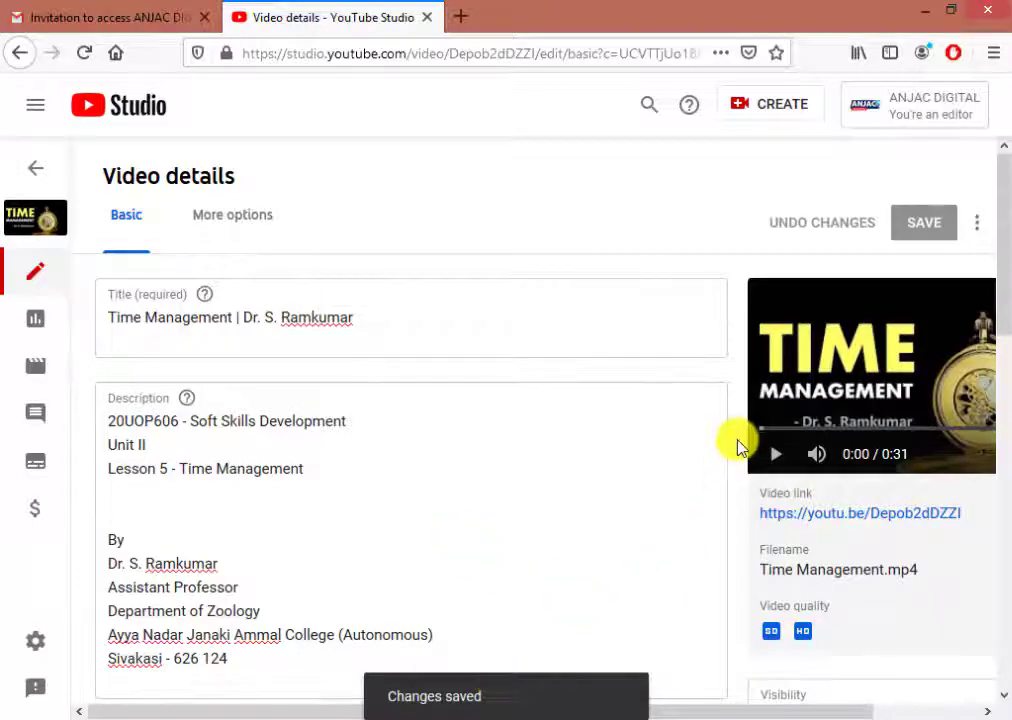
- Return to the channel's video list, change the Time Management video's visibility to Public and publish it
left_click(36, 174)
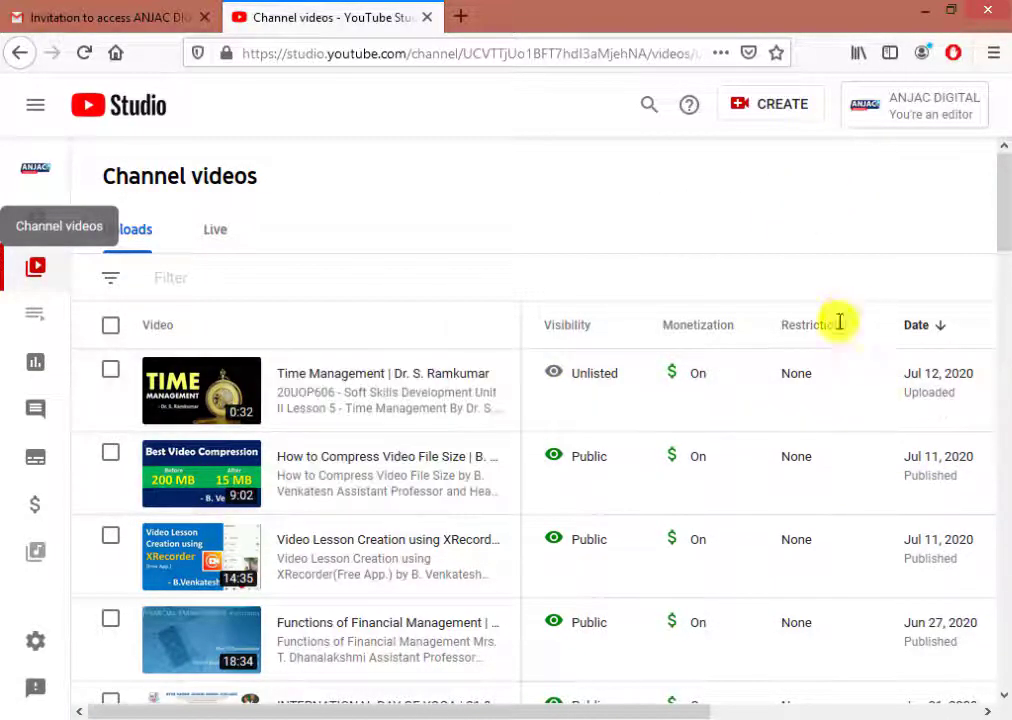
mouse_move(829, 324)
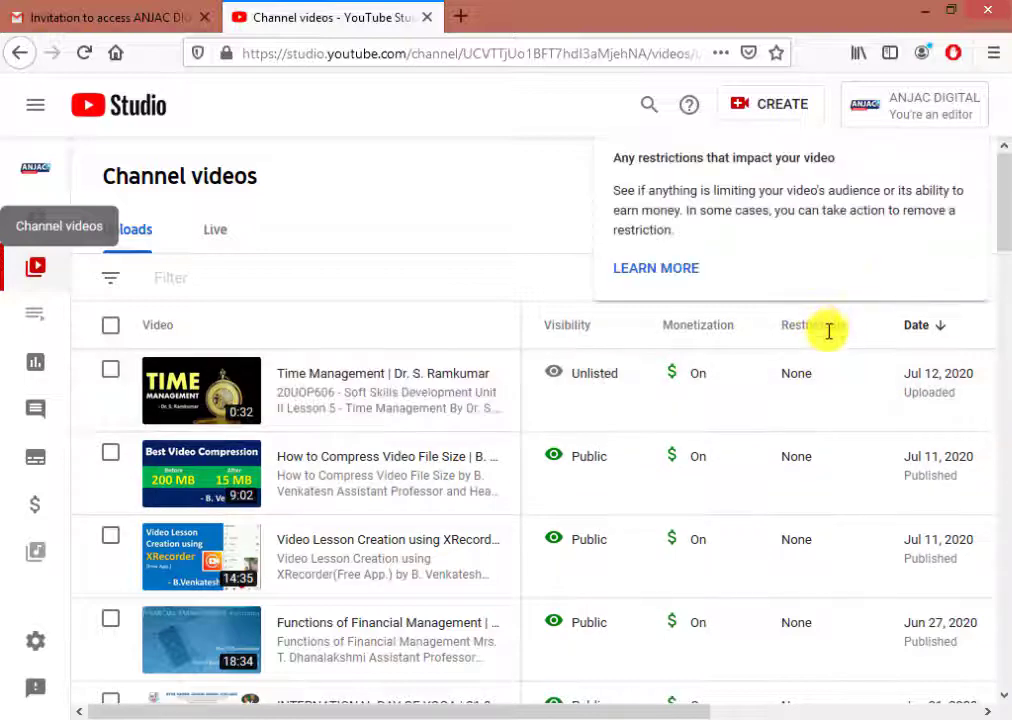
left_click(631, 376)
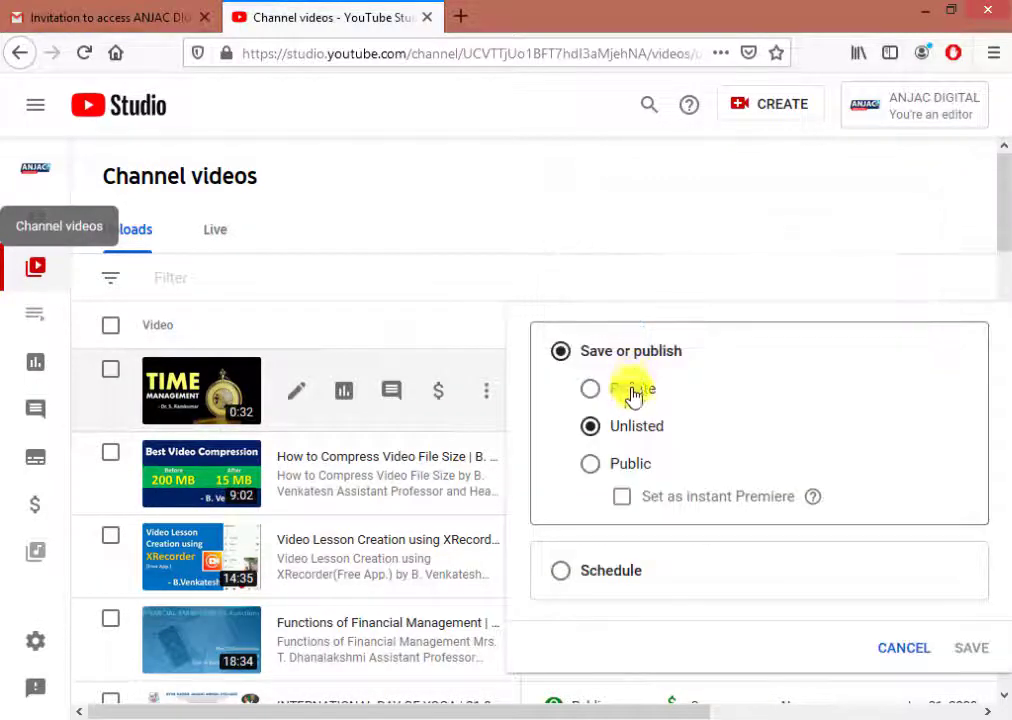
left_click(638, 468)
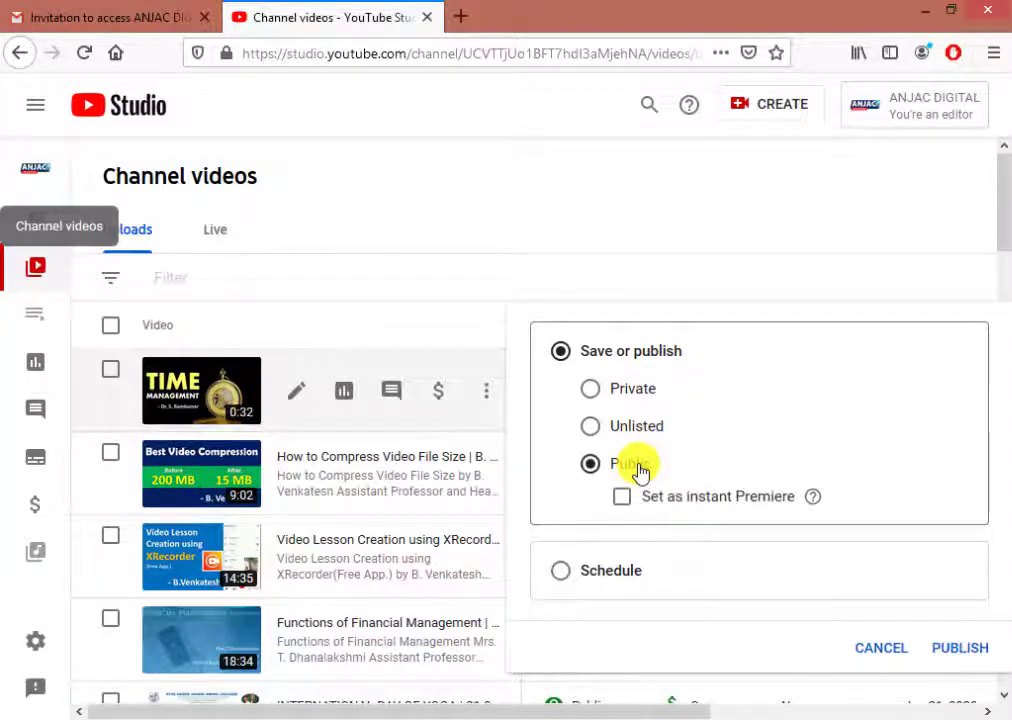
left_click(945, 650)
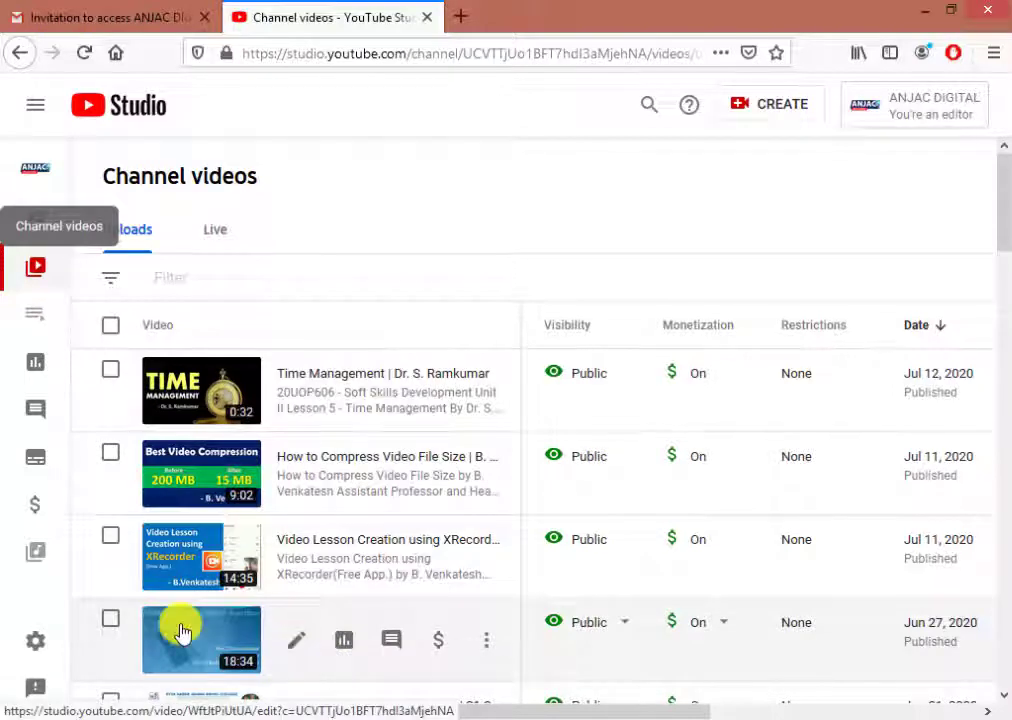
- Try to delete the Functions of Financial Management video forever, acknowledging that deletion is permanent
left_click(111, 623)
scroll(105, 610, "down", 2)
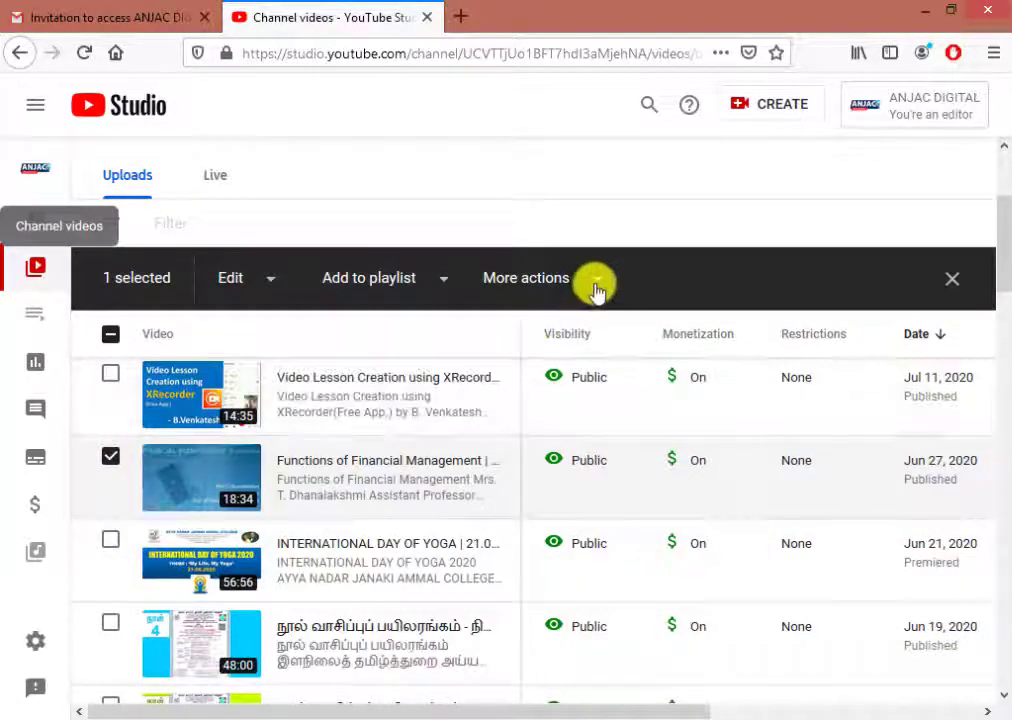
left_click(594, 282)
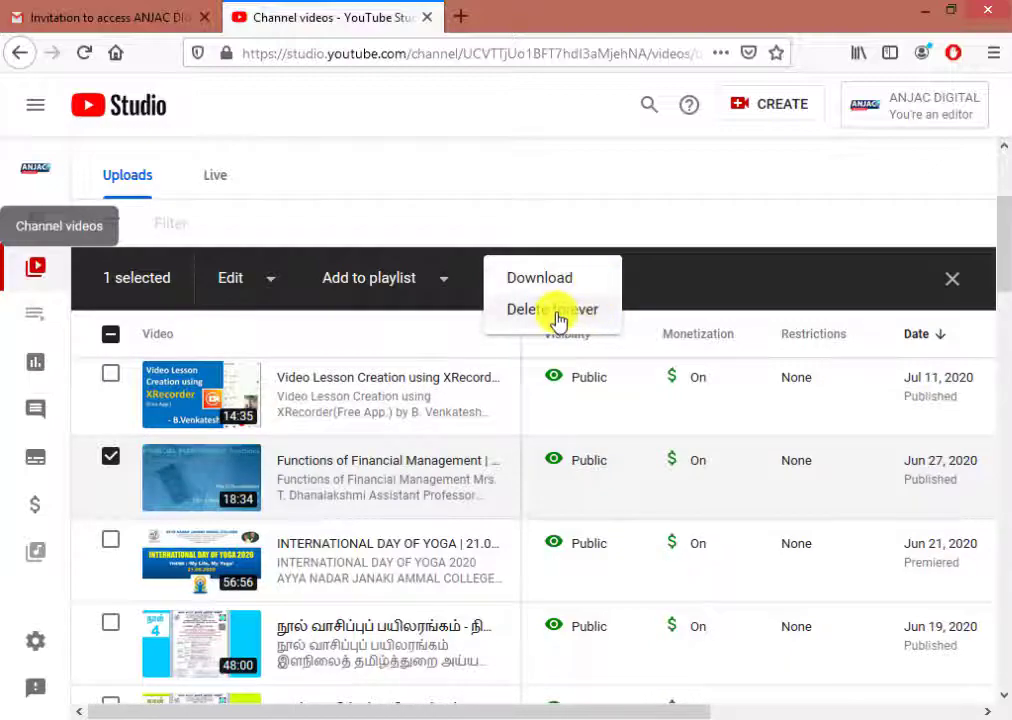
left_click(556, 311)
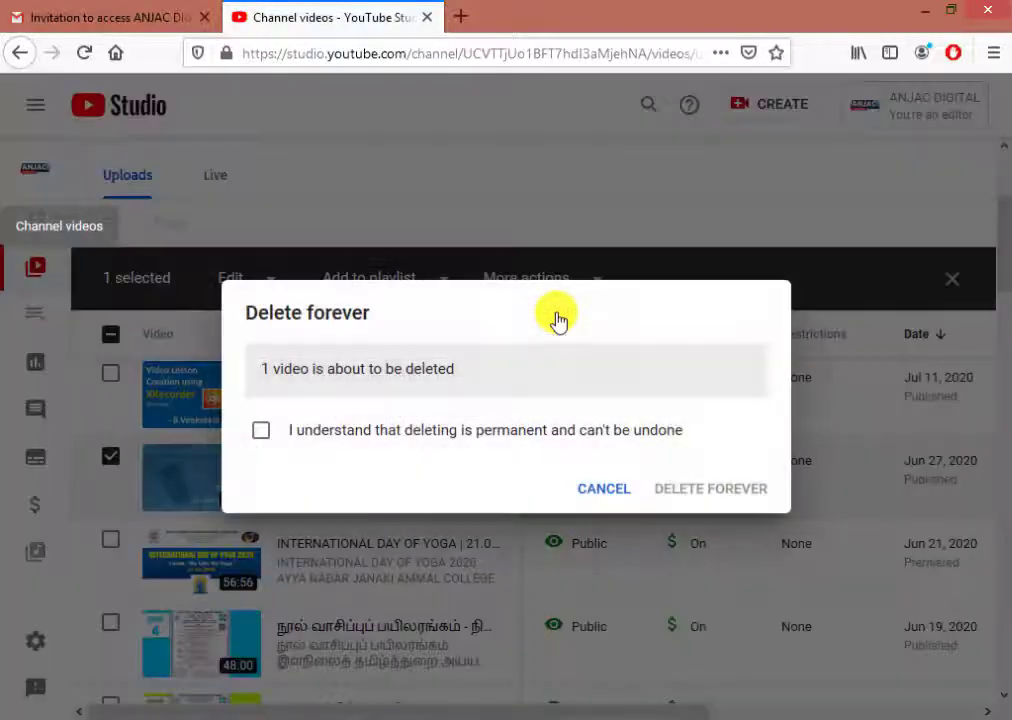
left_click(262, 431)
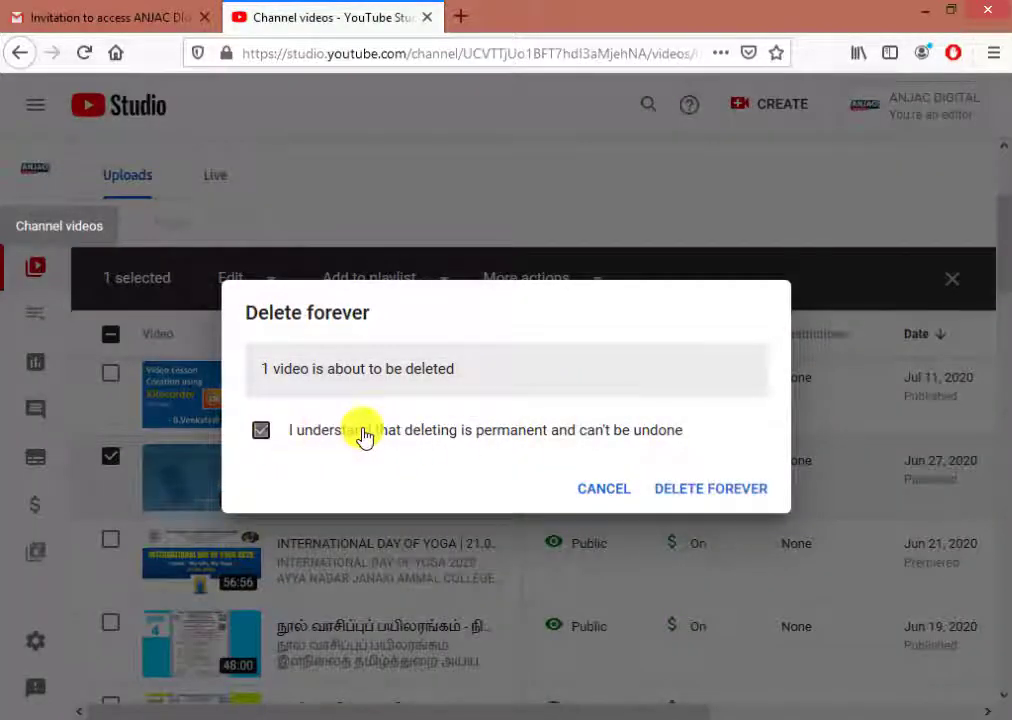
left_click(690, 492)
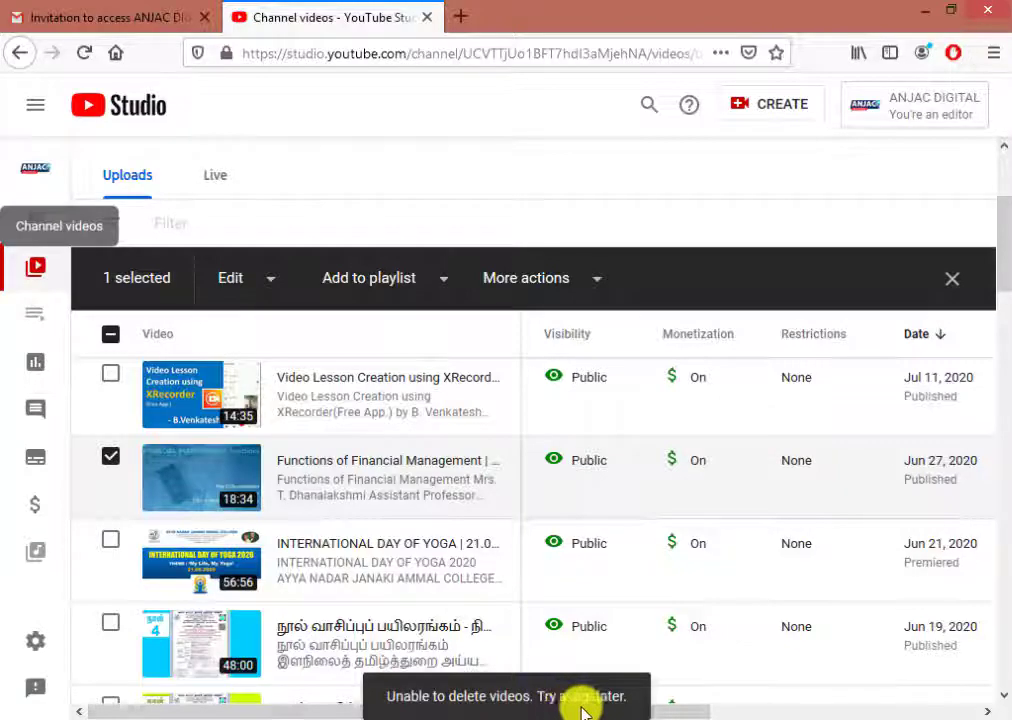
- Retry the permanent deletion of the selected Financial Management video and clear its selection
left_click(578, 282)
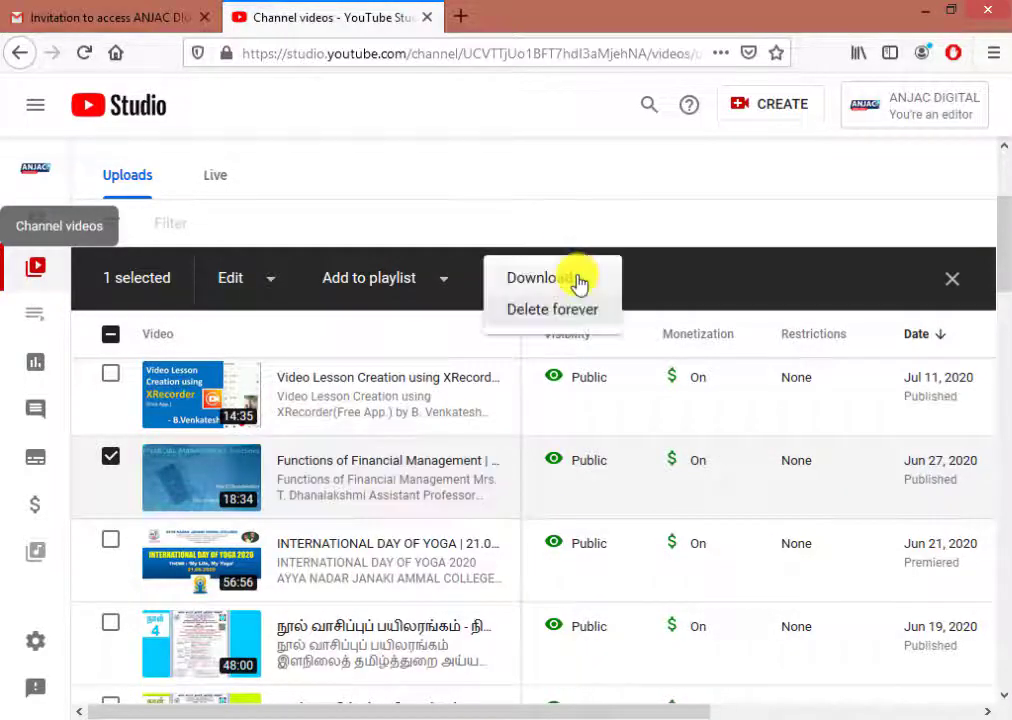
left_click(552, 310)
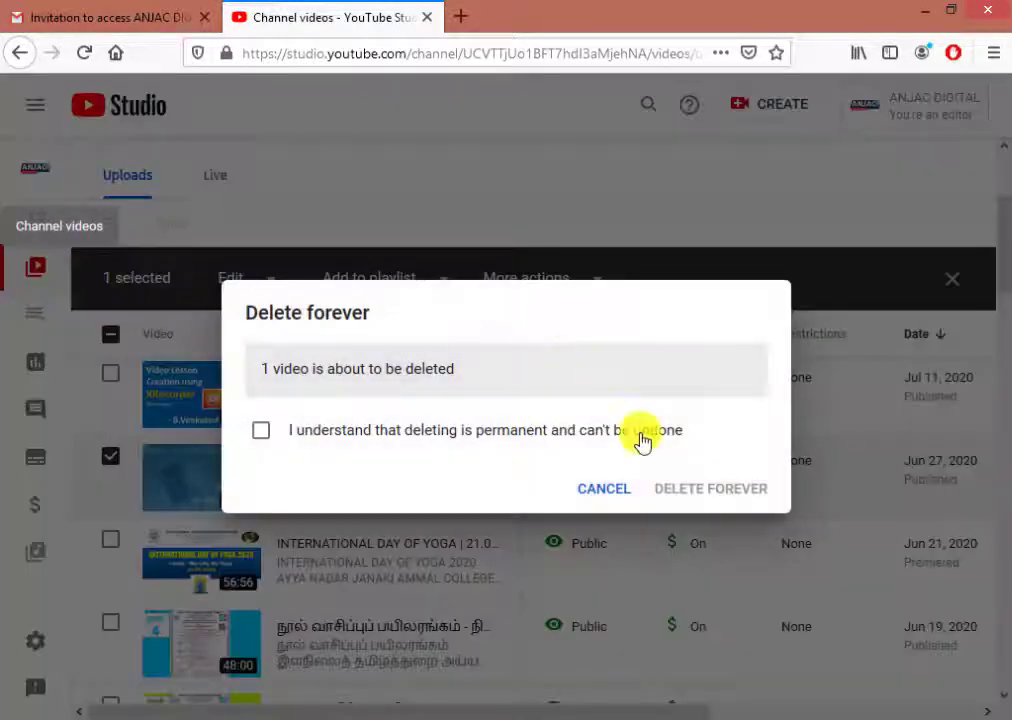
left_click(512, 432)
left_click(689, 488)
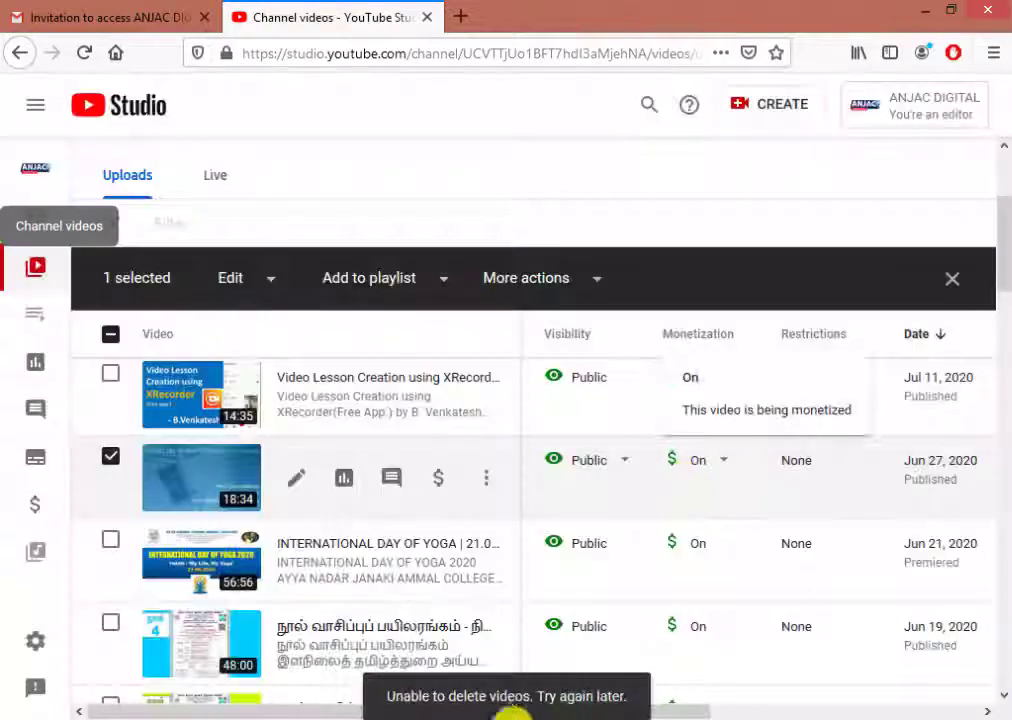
left_click(110, 467)
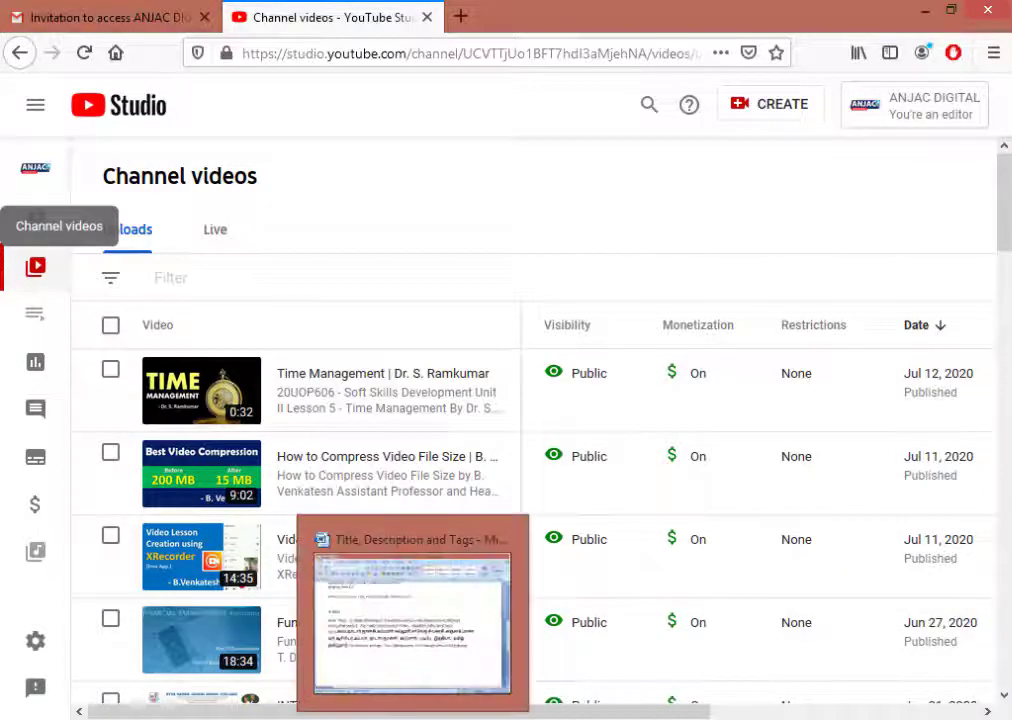
- Switch to the Title, Description and Tags document in Word and review its title and video description sections
left_click(455, 568)
left_click(456, 549)
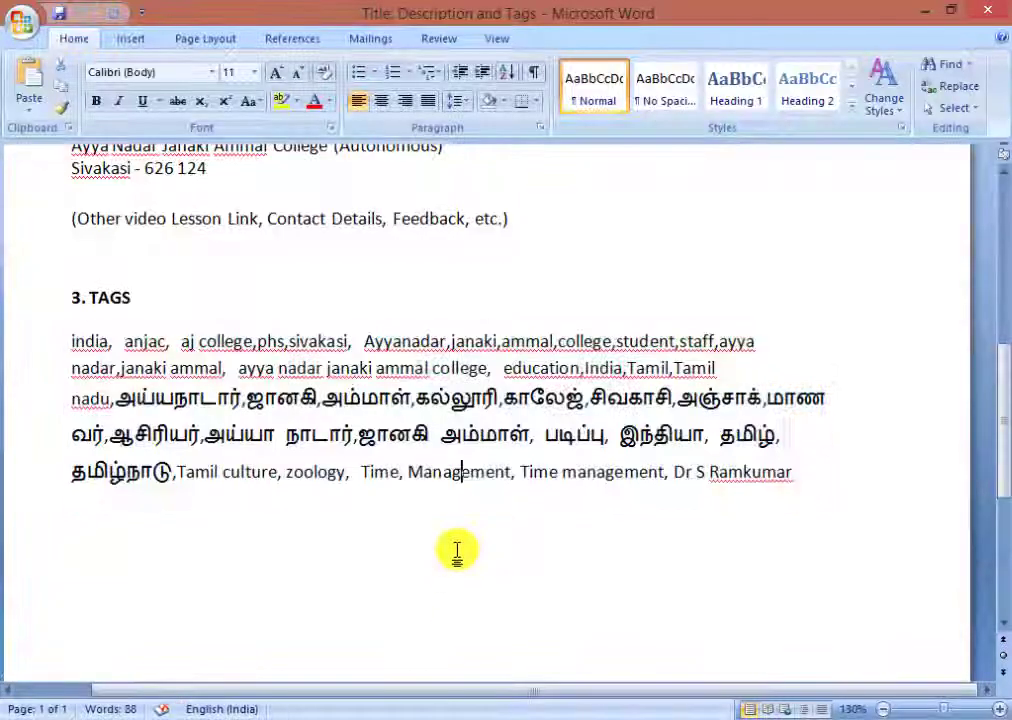
scroll(456, 549, "down", 3)
scroll(457, 548, "up", 10)
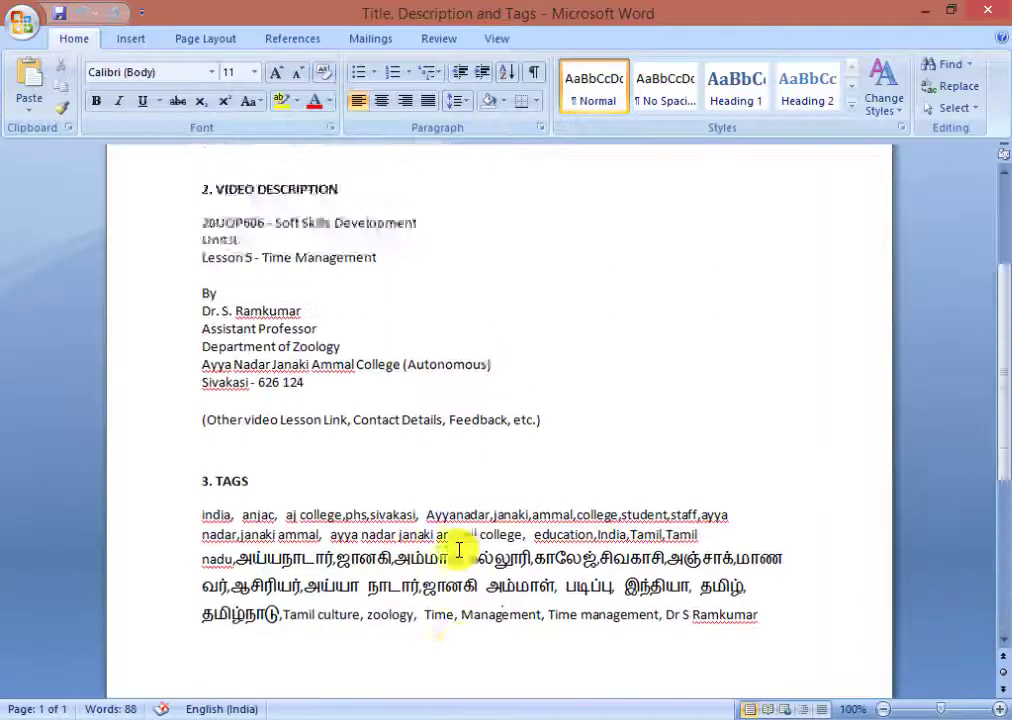
left_click(330, 330)
left_click(316, 441)
scroll(321, 517, "down", 3)
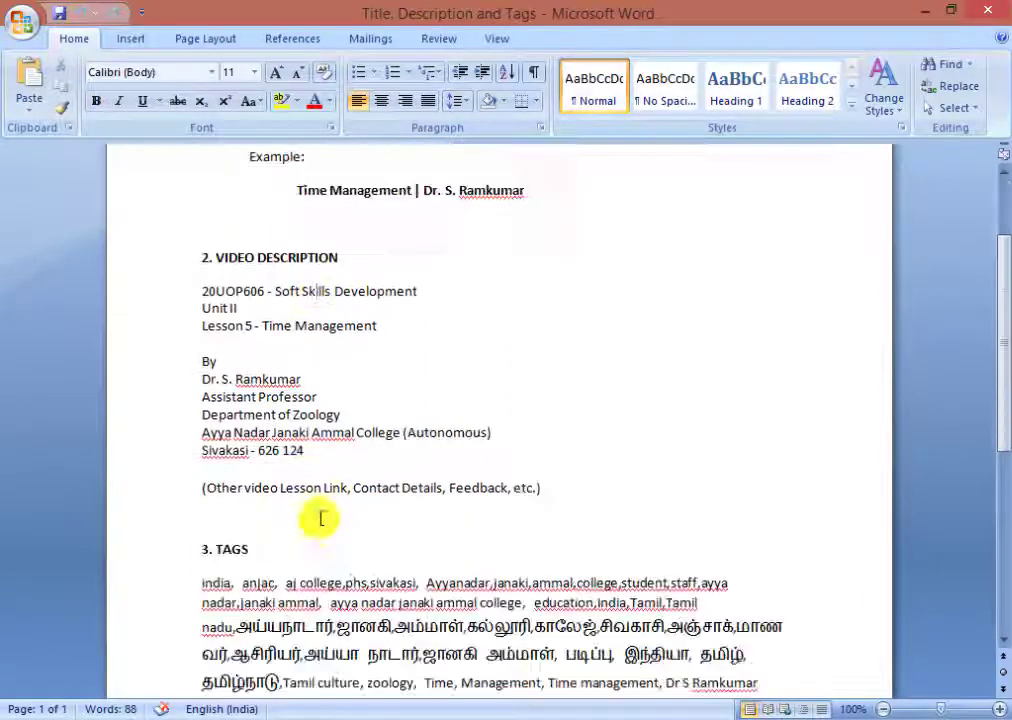
scroll(323, 600, "down", 2)
scroll(321, 580, "up", 2)
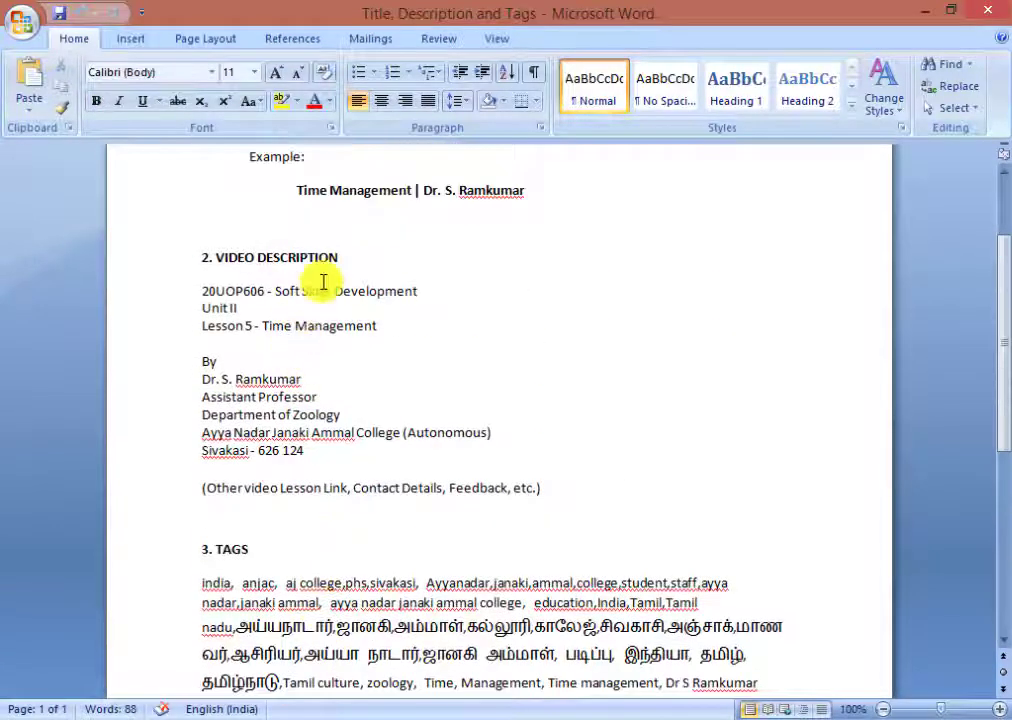
- Compare the document's title, description and tags, examining the general college tags and the lesson-specific tags from zoology onward
left_click(300, 190)
left_click(202, 308)
triple_click(240, 594)
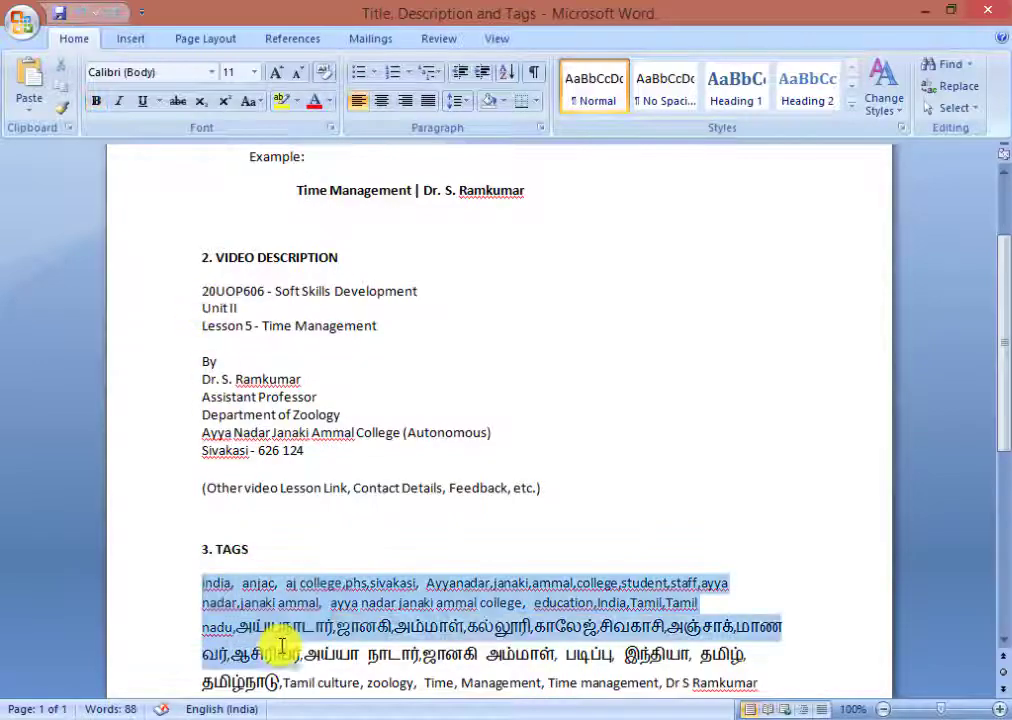
scroll(300, 640, "down", 2)
left_click(368, 590)
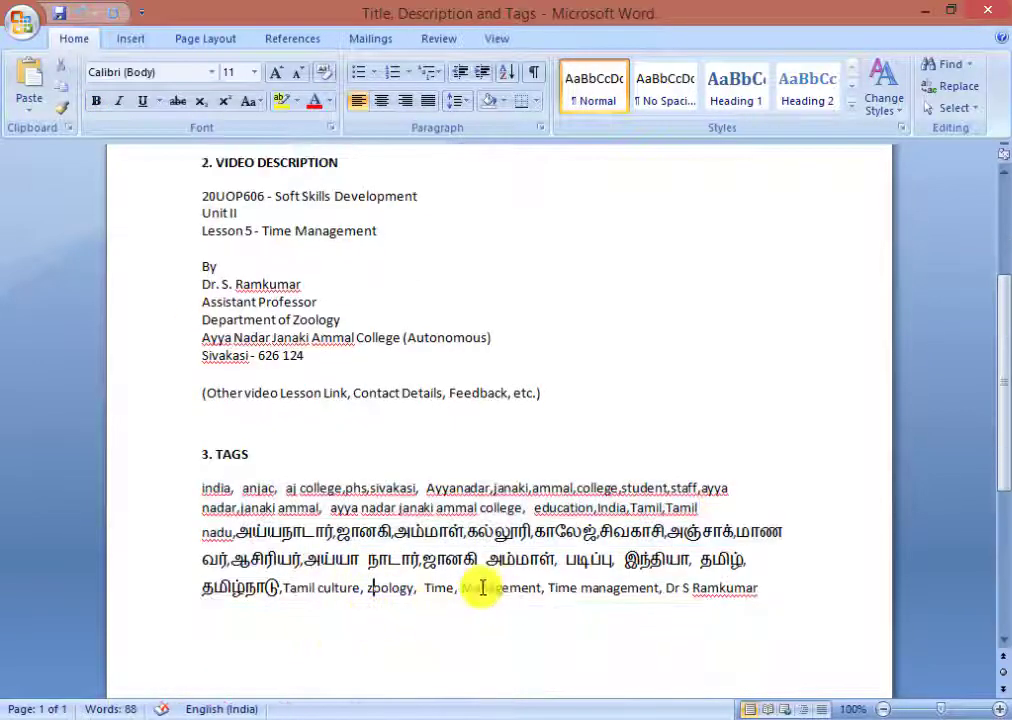
left_click_drag(424, 592, 531, 614)
left_click(389, 585)
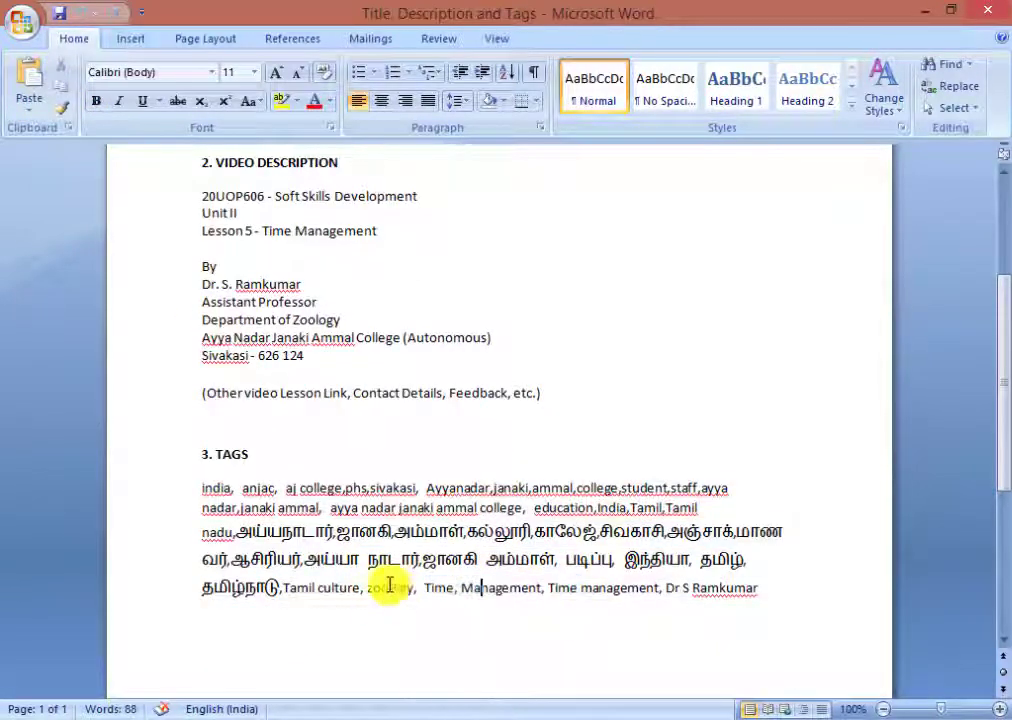
left_click_drag(364, 591, 744, 594)
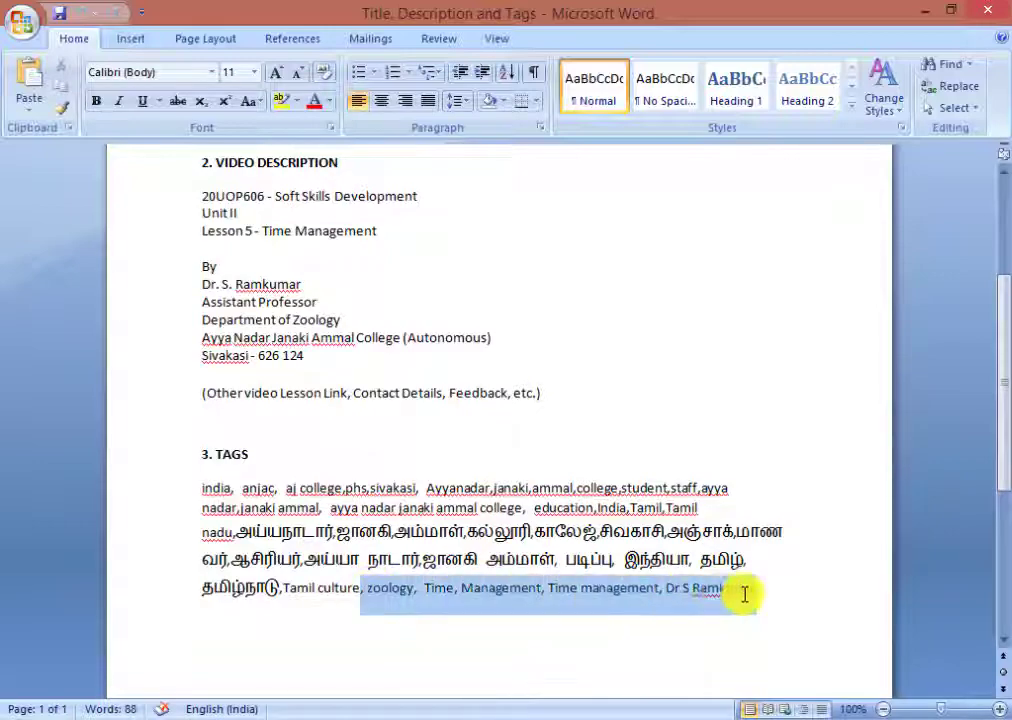
left_click(544, 590)
scroll(479, 461, "up", 3)
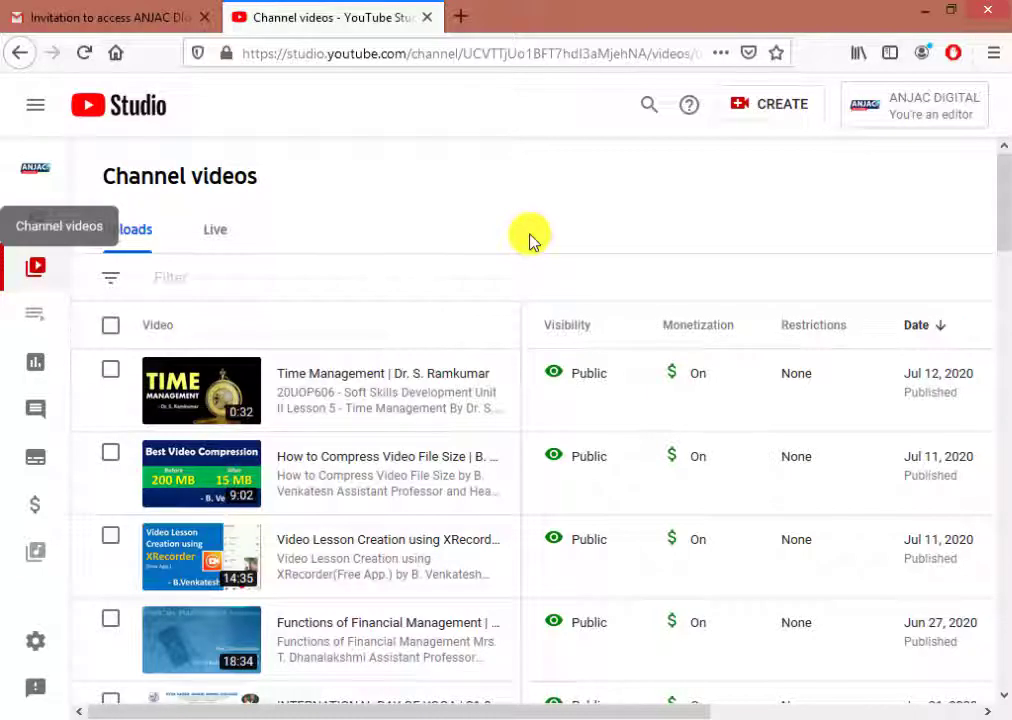
- Switch back to YouTube Studio and open the Time Management video's details
left_click(383, 373)
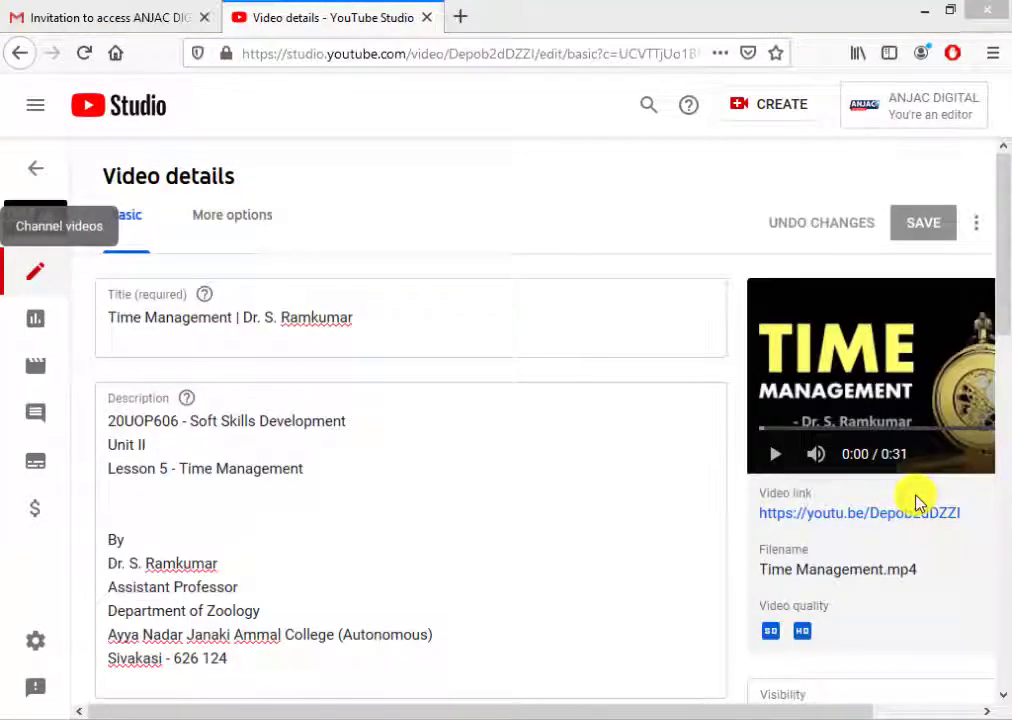